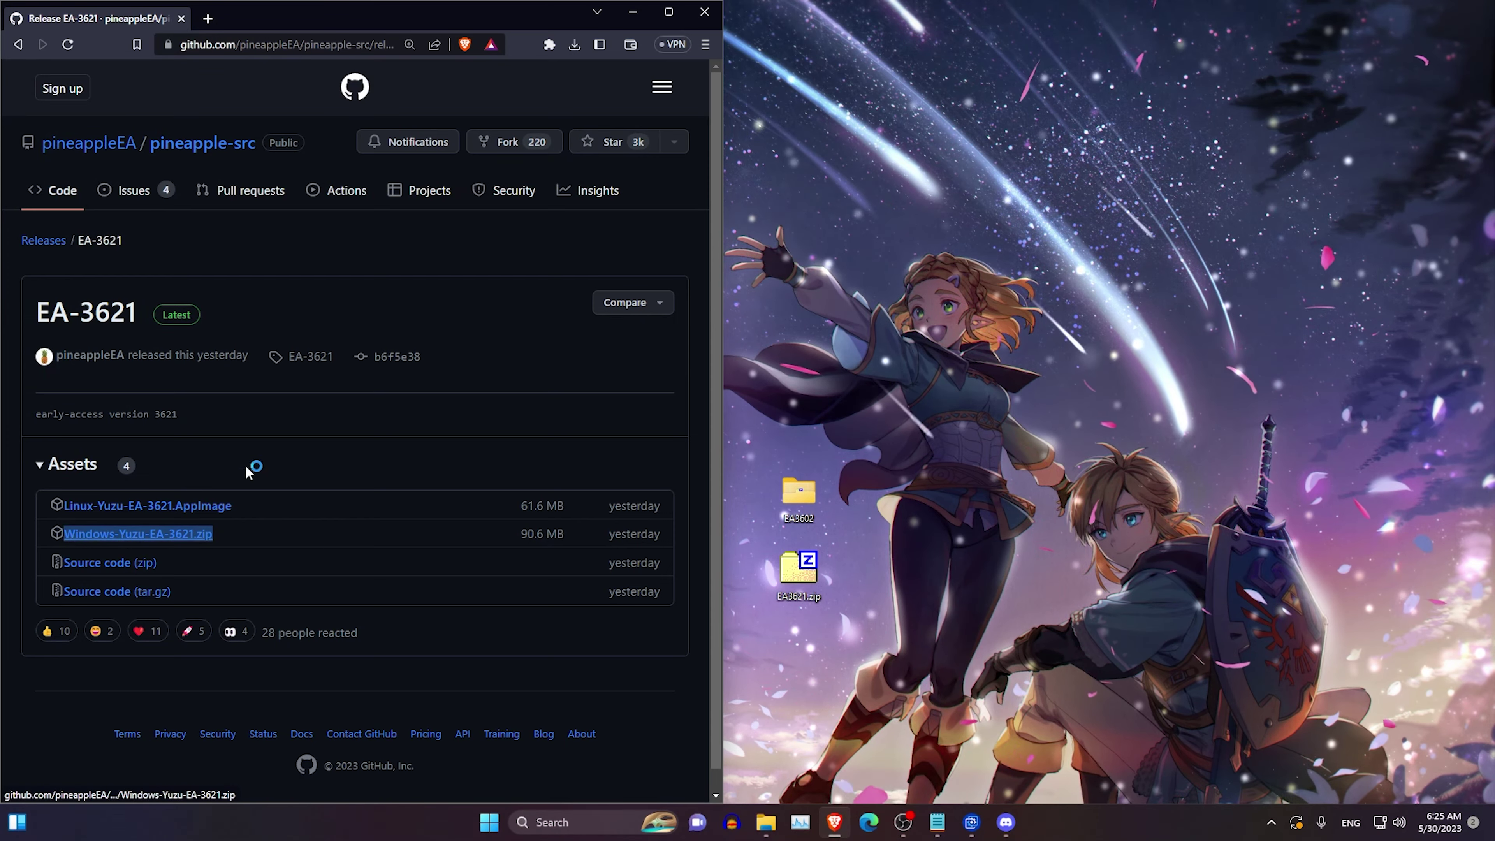
Save the 90.6 MB Windows-Yuzu-EA-3621.zip asset and minimize the browser to show the desktop.
{"action": "left_click", "coordinate": [635, 402]}
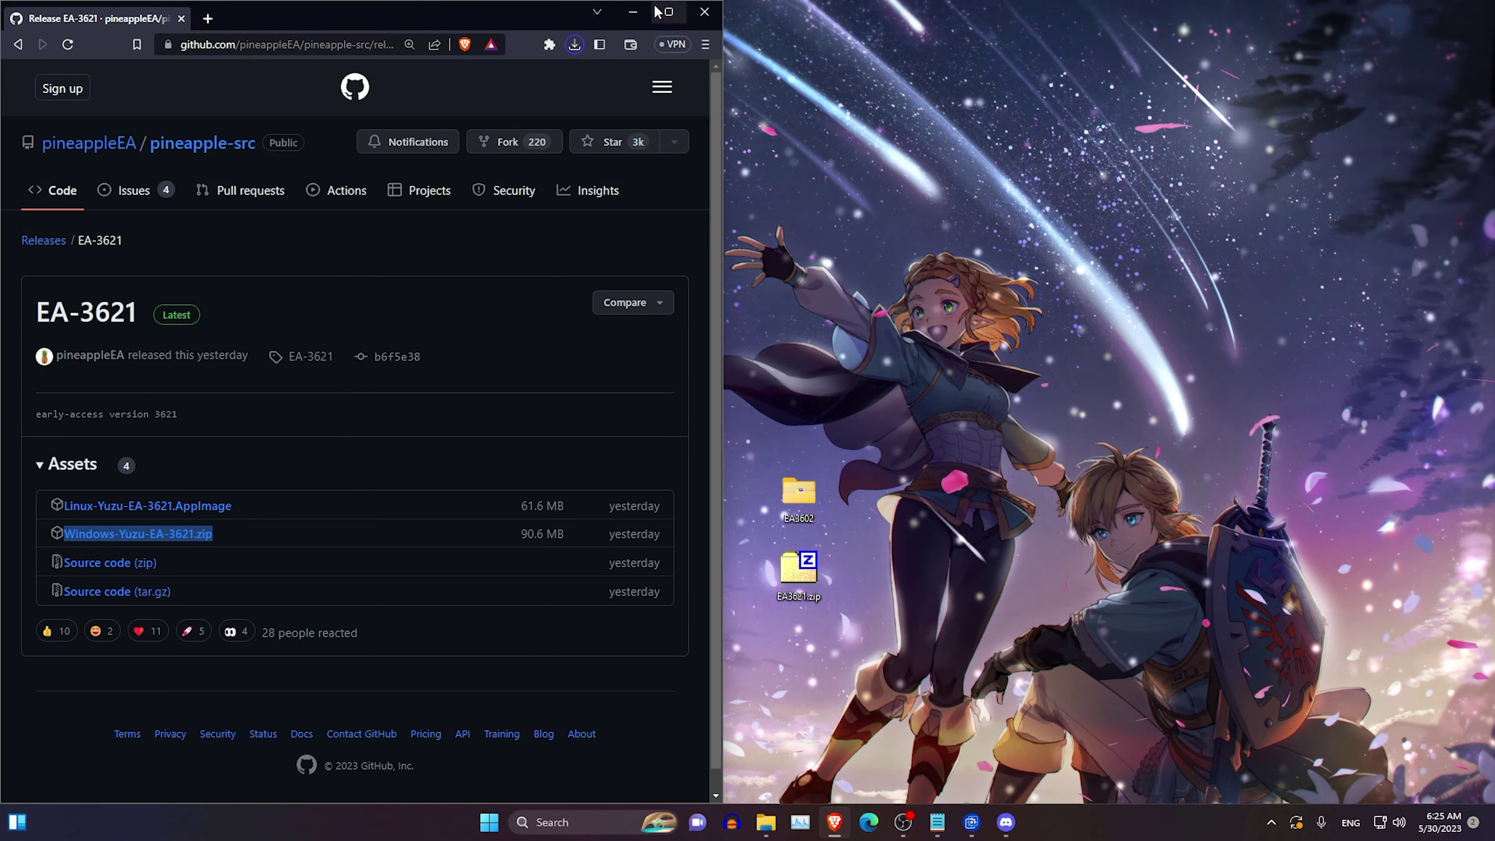
{"action": "left_click", "coordinate": [635, 12]}
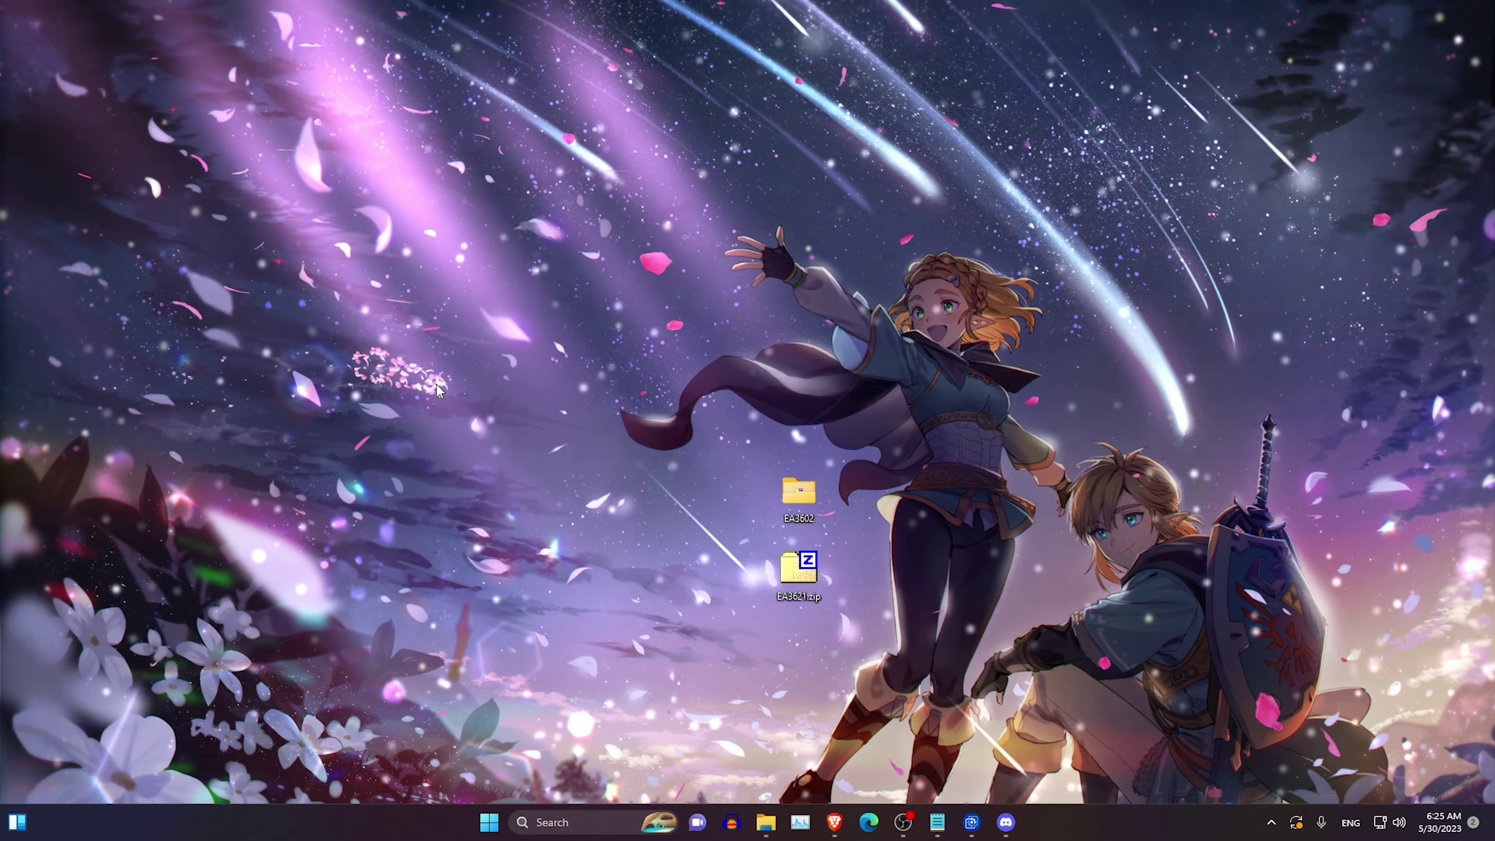
Open the EA3602 folder in a smaller top-left window, then open the EA3621.zip archive.
{"action": "double_click", "coordinate": [790, 494]}
{"action": "left_click_drag", "start_coordinate": [536, 107], "coordinate": [462, 255]}
{"action": "left_click_drag", "start_coordinate": [450, 273], "coordinate": [372, 79]}
{"action": "left_click_drag", "start_coordinate": [884, 359], "coordinate": [602, 356]}
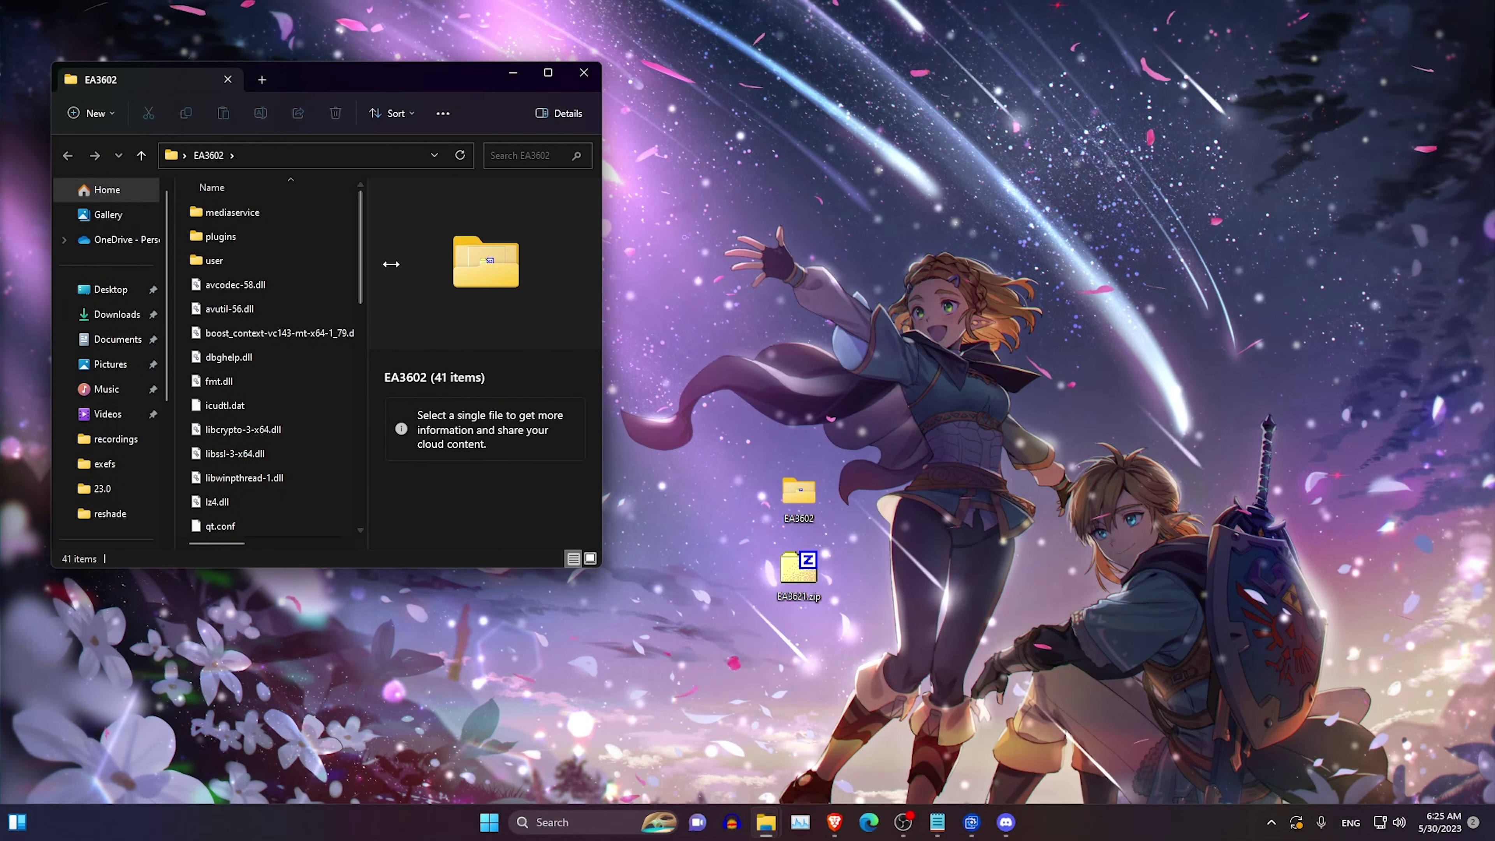
{"action": "left_click", "coordinate": [798, 568]}
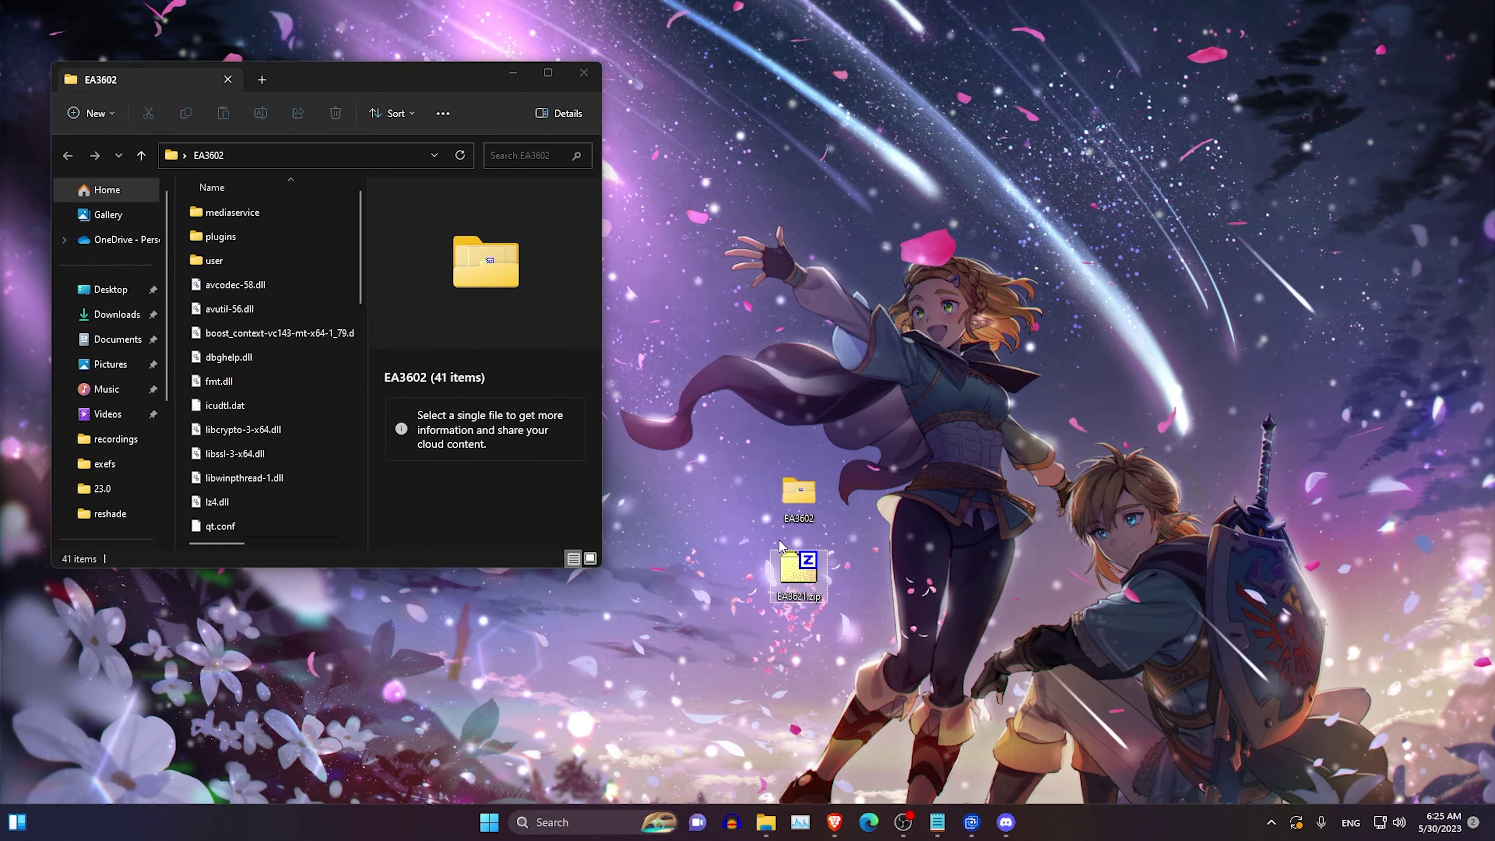
{"action": "double_click", "coordinate": [796, 568]}
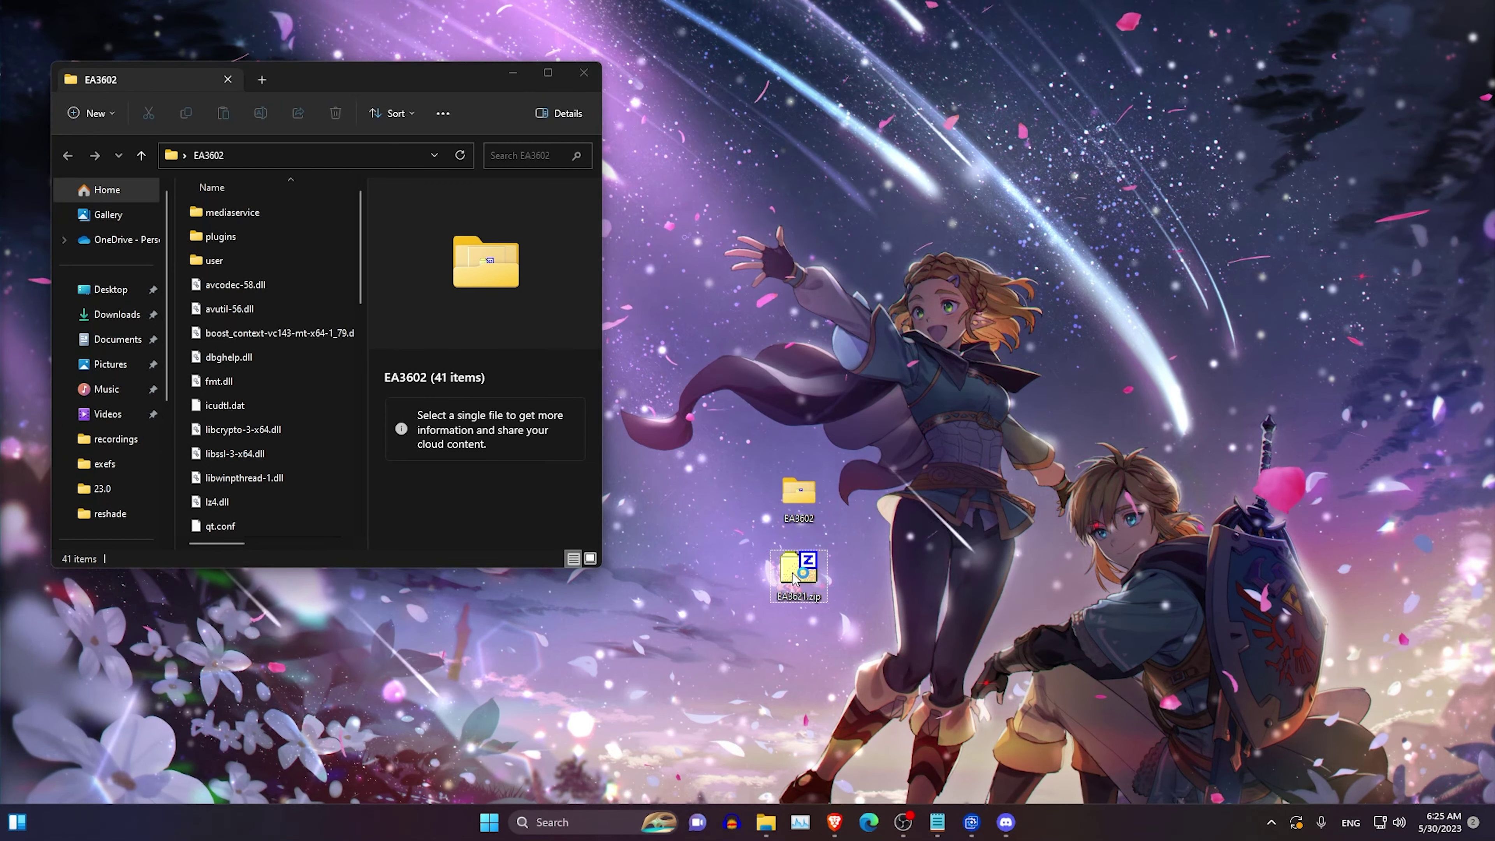
Extract the yuzu-windows-msvc-early-access folder from the archive onto the desktop and close 7-Zip.
{"action": "left_click_drag", "start_coordinate": [739, 240], "coordinate": [1090, 272]}
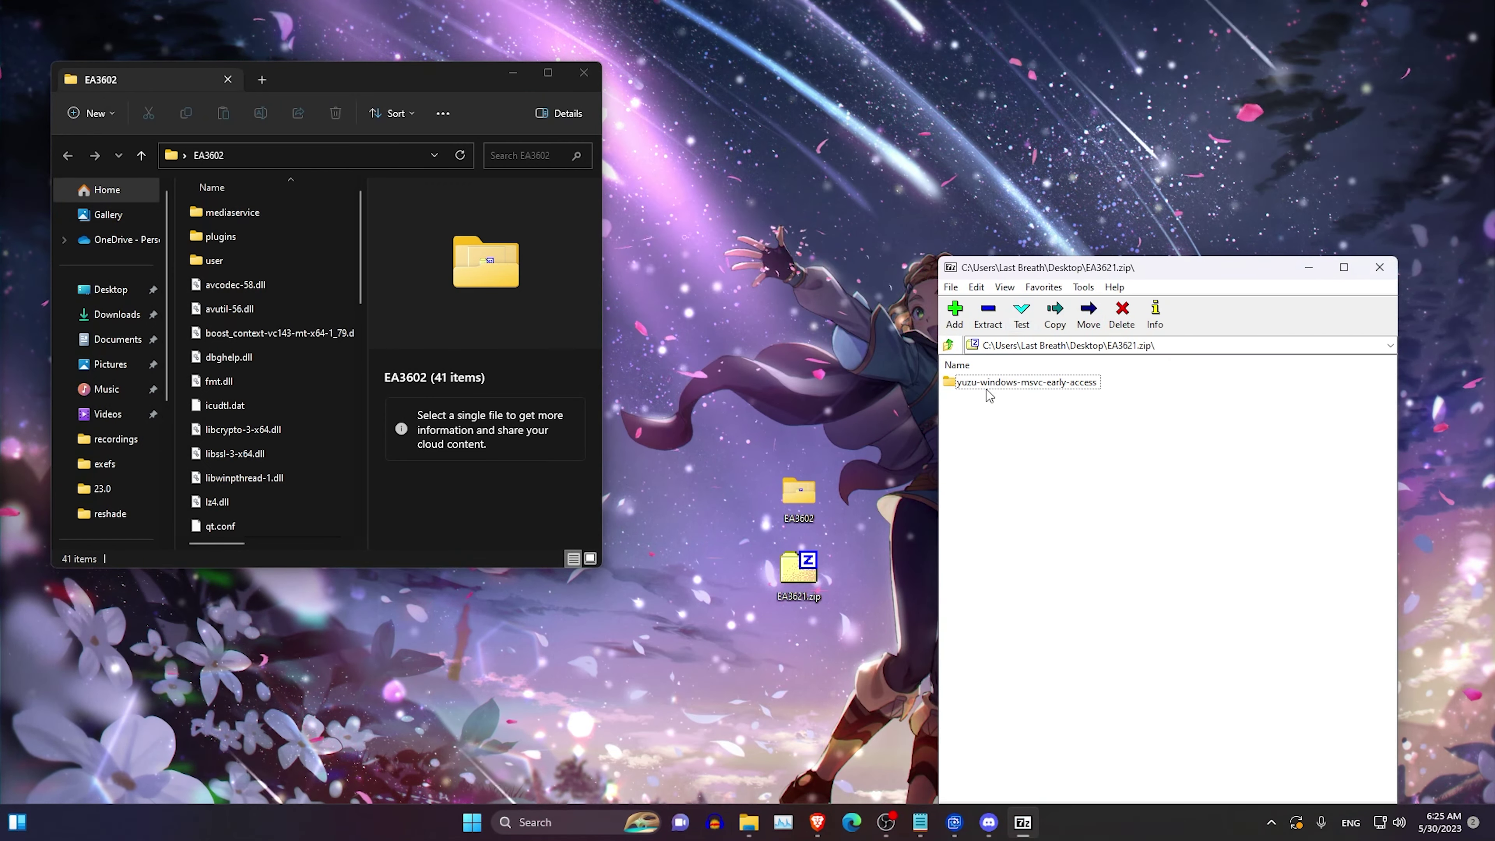
{"action": "left_click_drag", "start_coordinate": [765, 450], "coordinate": [765, 451]}
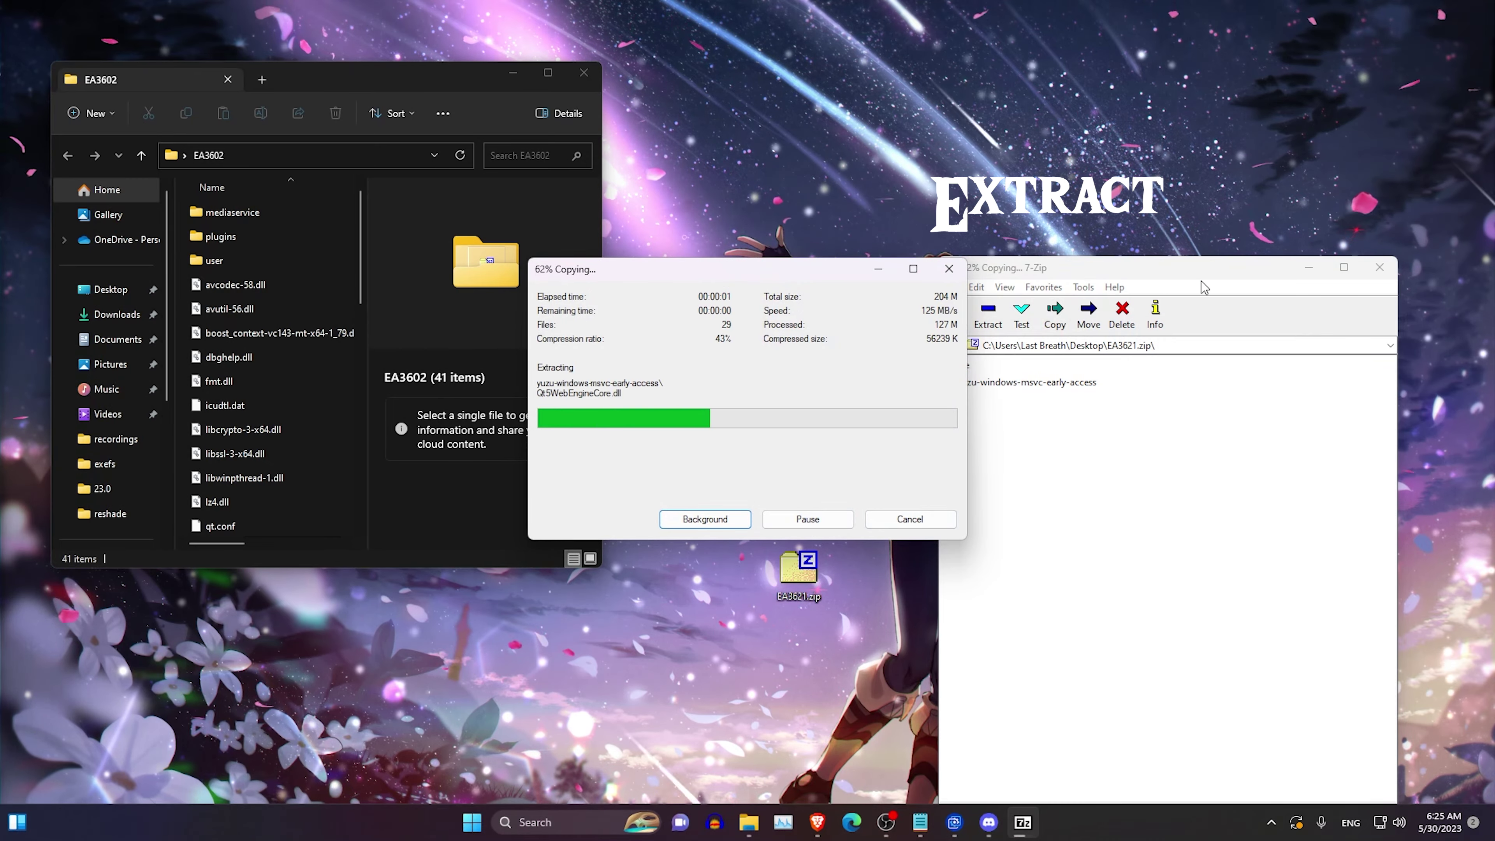
{"action": "left_click", "coordinate": [1379, 267]}
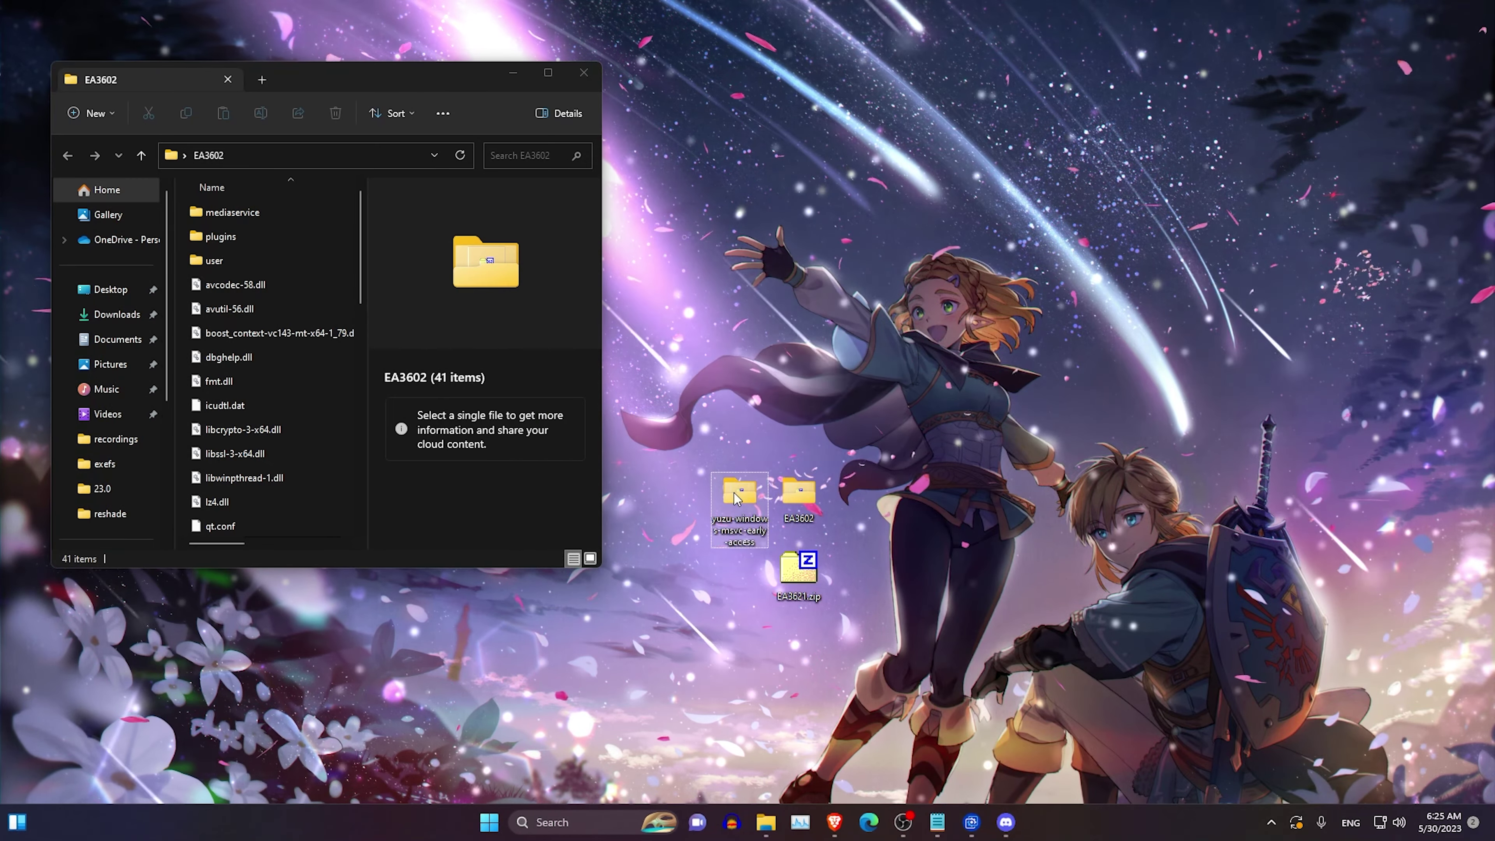
Rename the extracted yuzu folder to EA3621.
{"action": "right_click", "coordinate": [738, 492]}
{"action": "left_click", "coordinate": [813, 511]}
{"action": "type", "text": "EA36"}
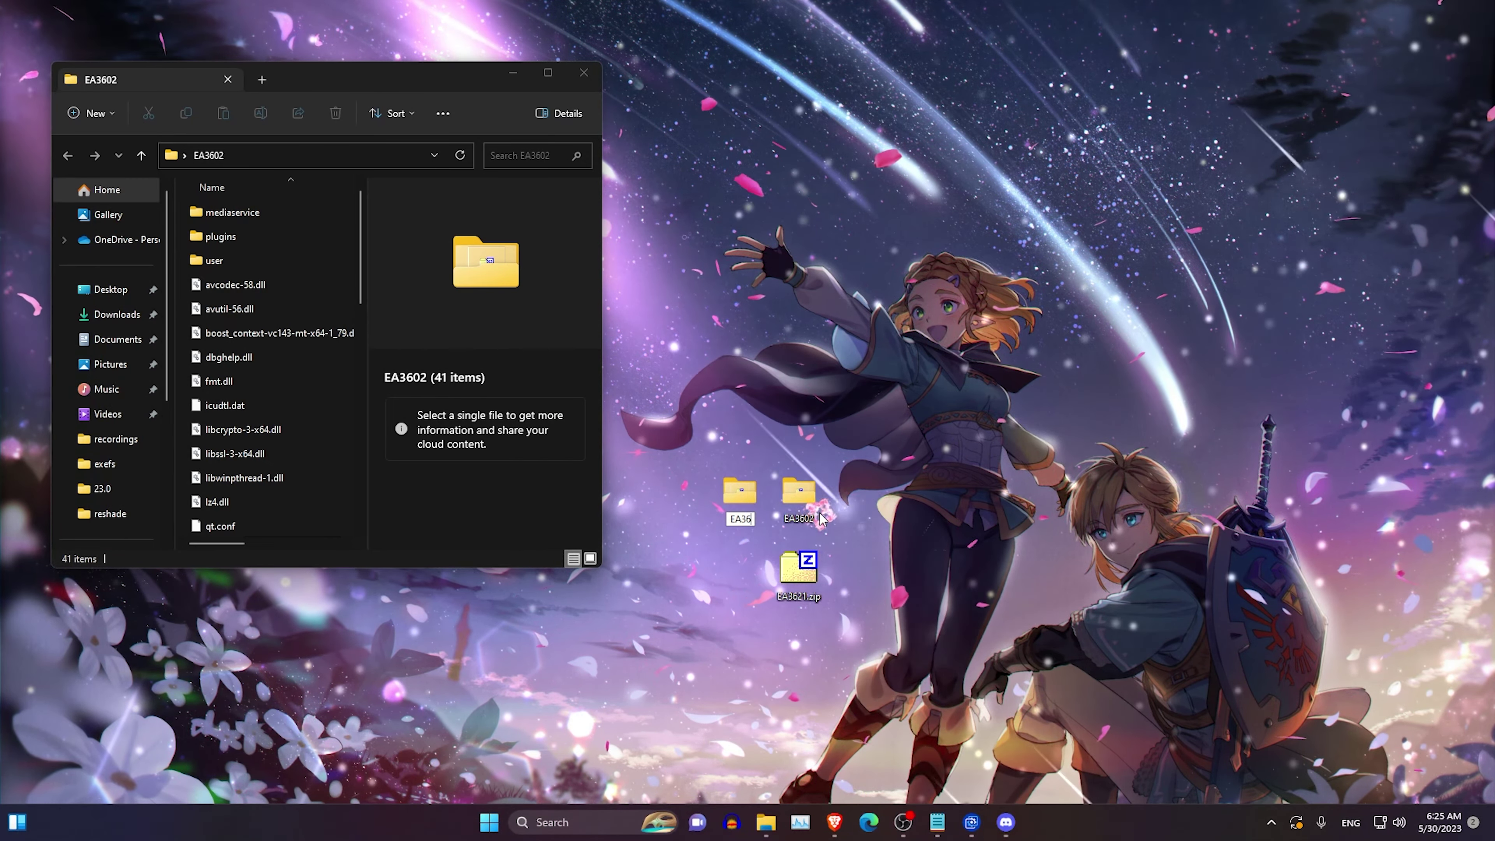
{"action": "type", "text": "21"}
{"action": "key", "text": "Return"}
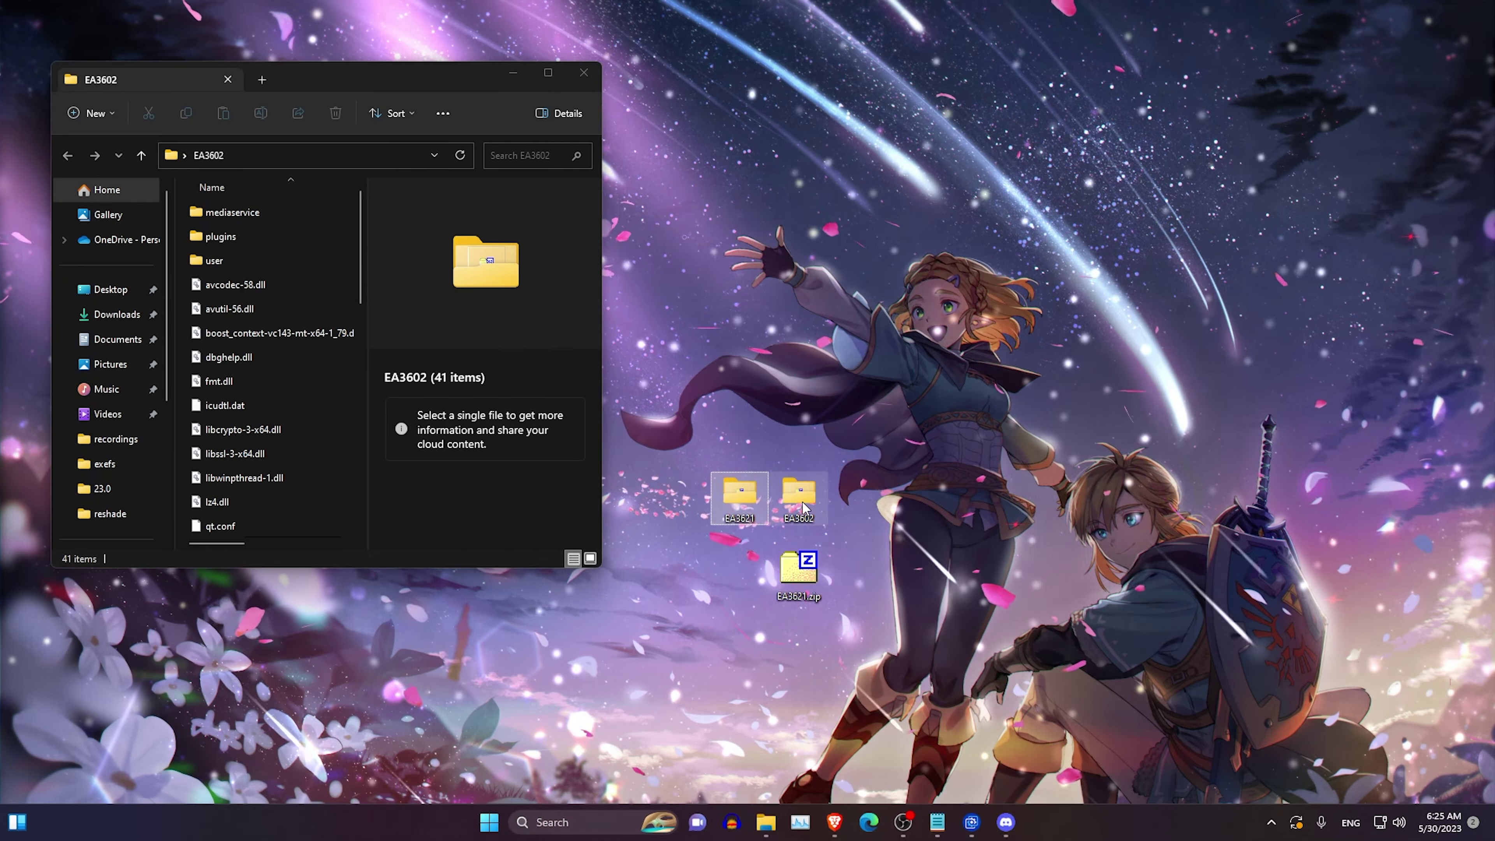
{"action": "left_click", "coordinate": [253, 263]}
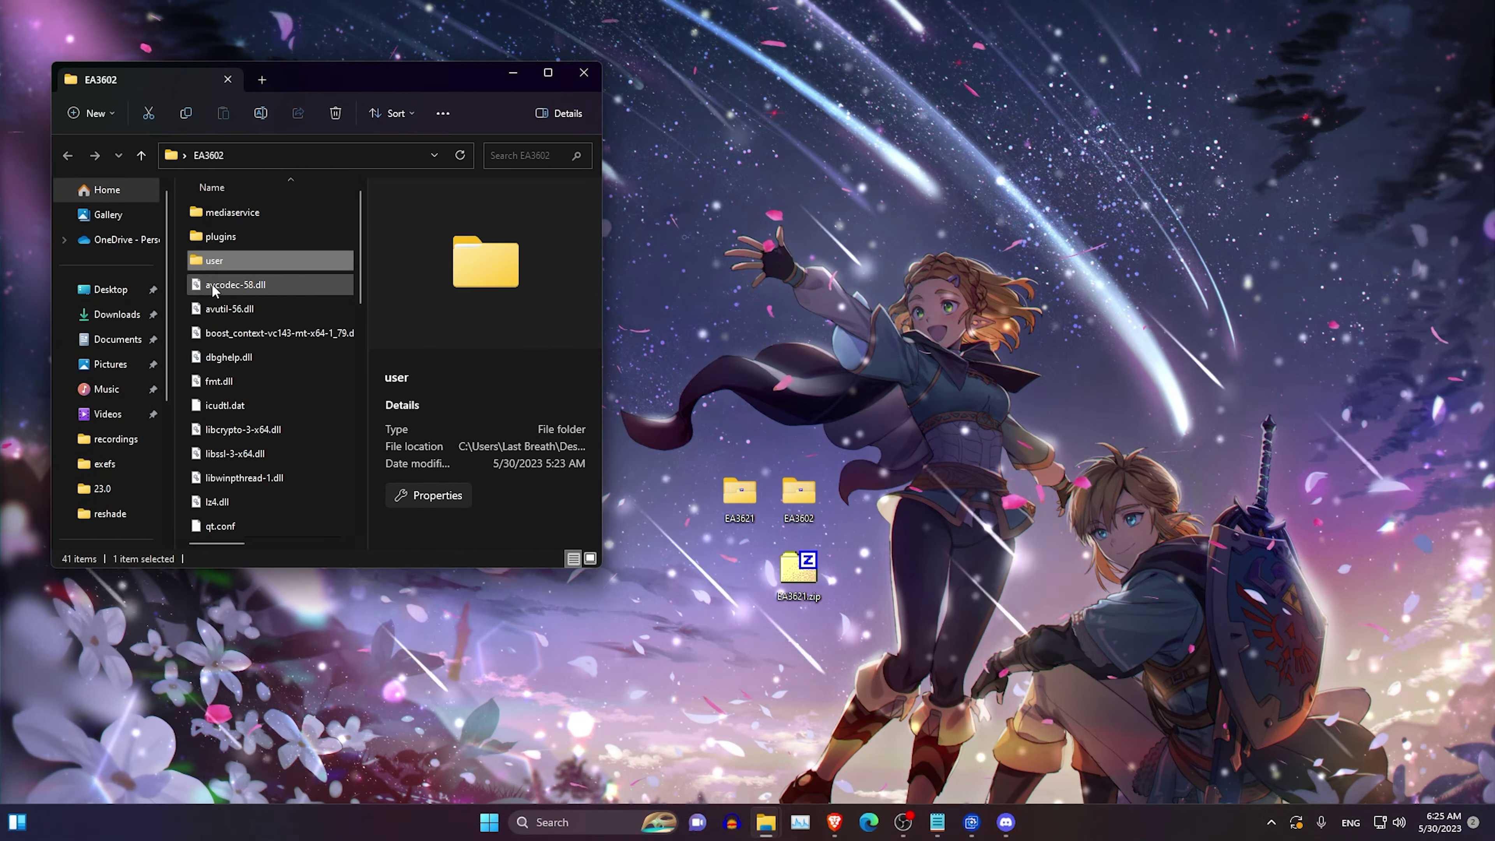
Inside EA3602\user, select the keys, load and nand folders together and copy them.
{"action": "mouse_move", "coordinate": [209, 268]}
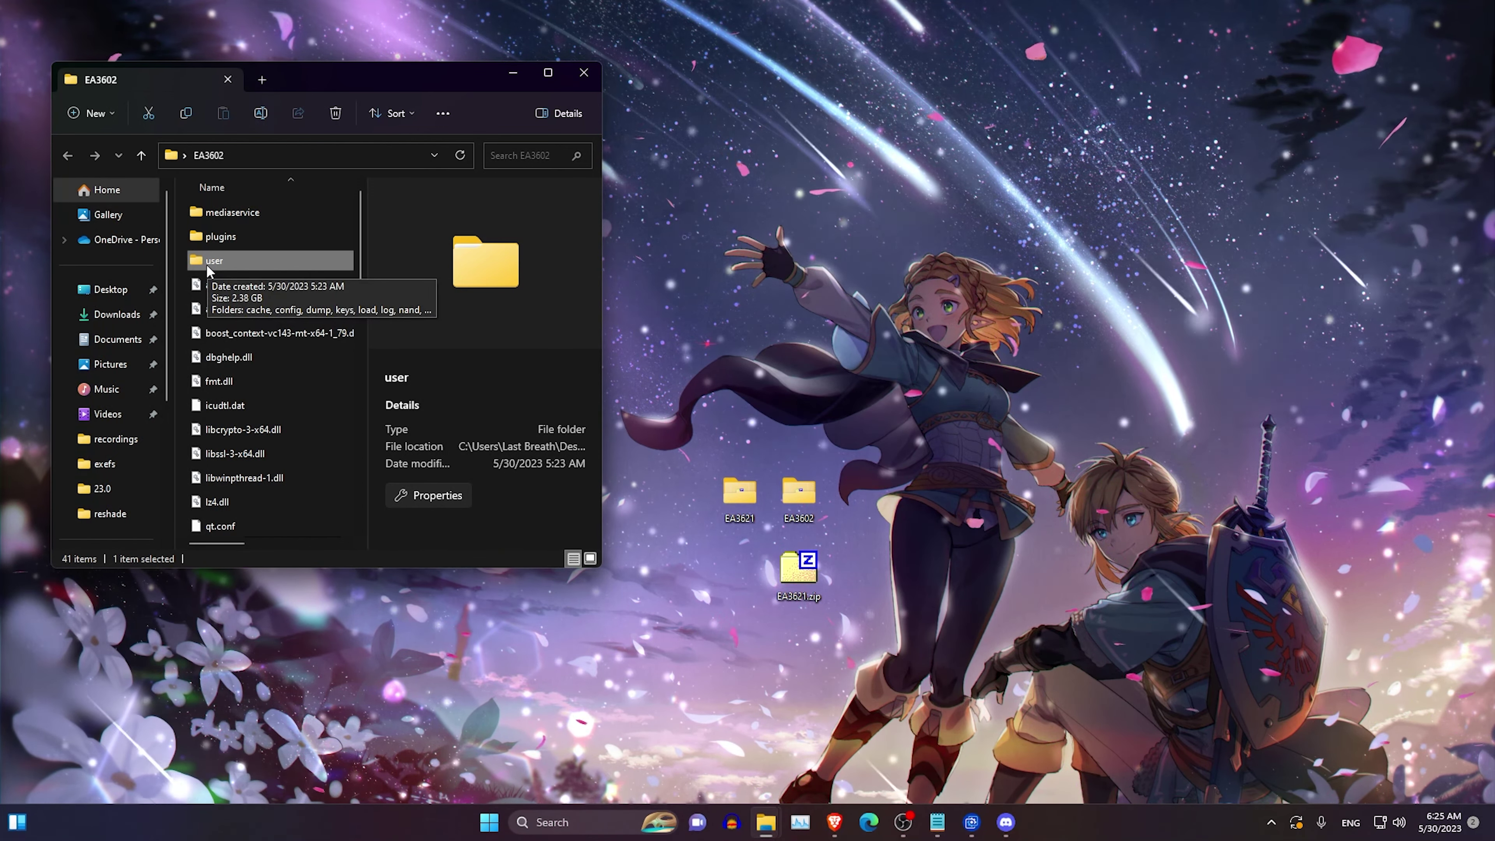
{"action": "double_click", "coordinate": [215, 260]}
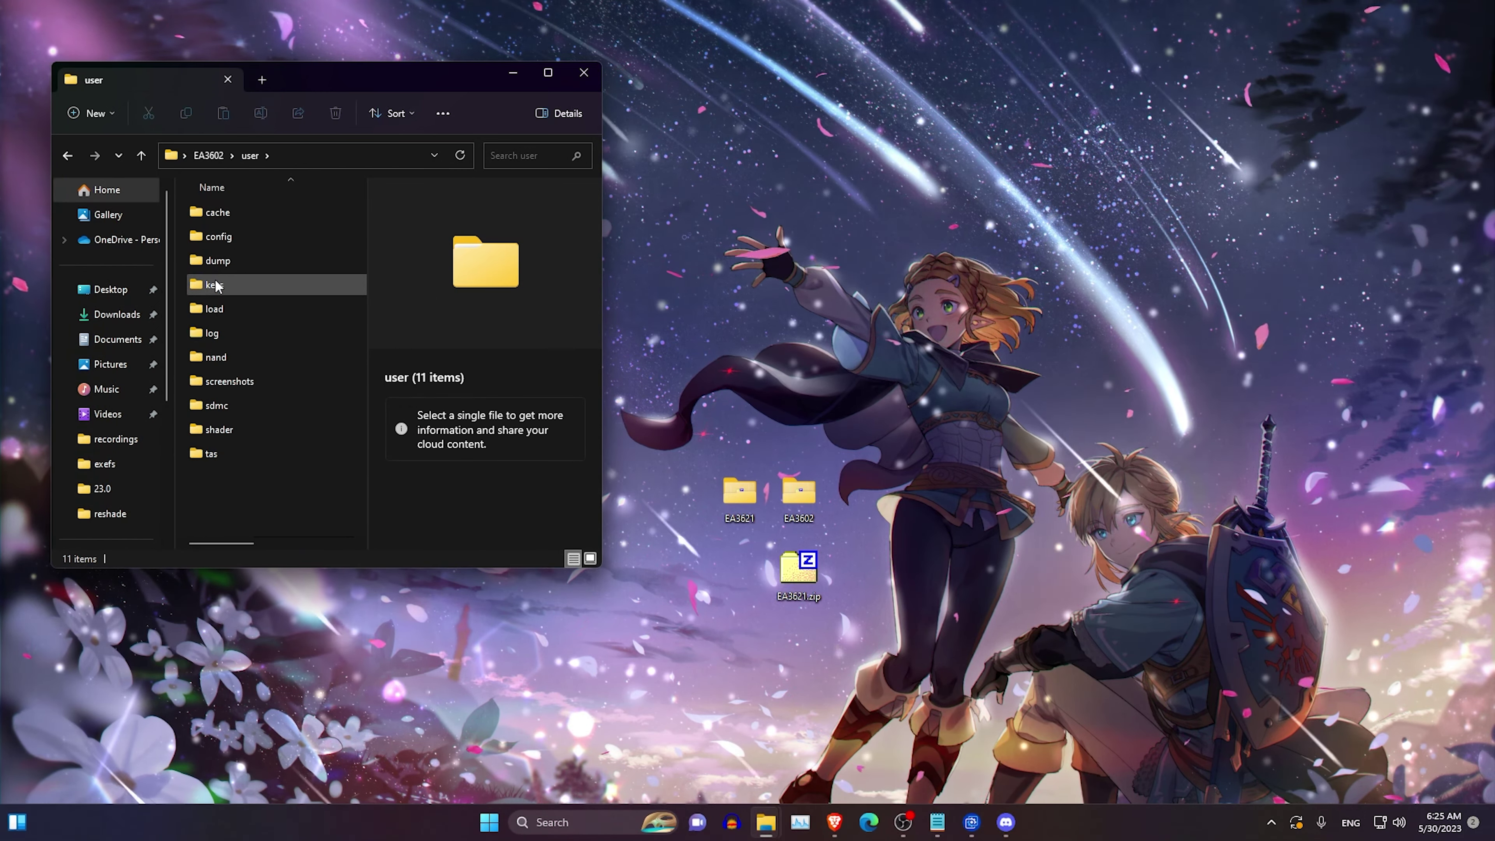
{"action": "left_click", "coordinate": [216, 285]}
{"action": "left_click", "coordinate": [216, 311], "text": "ctrl"}
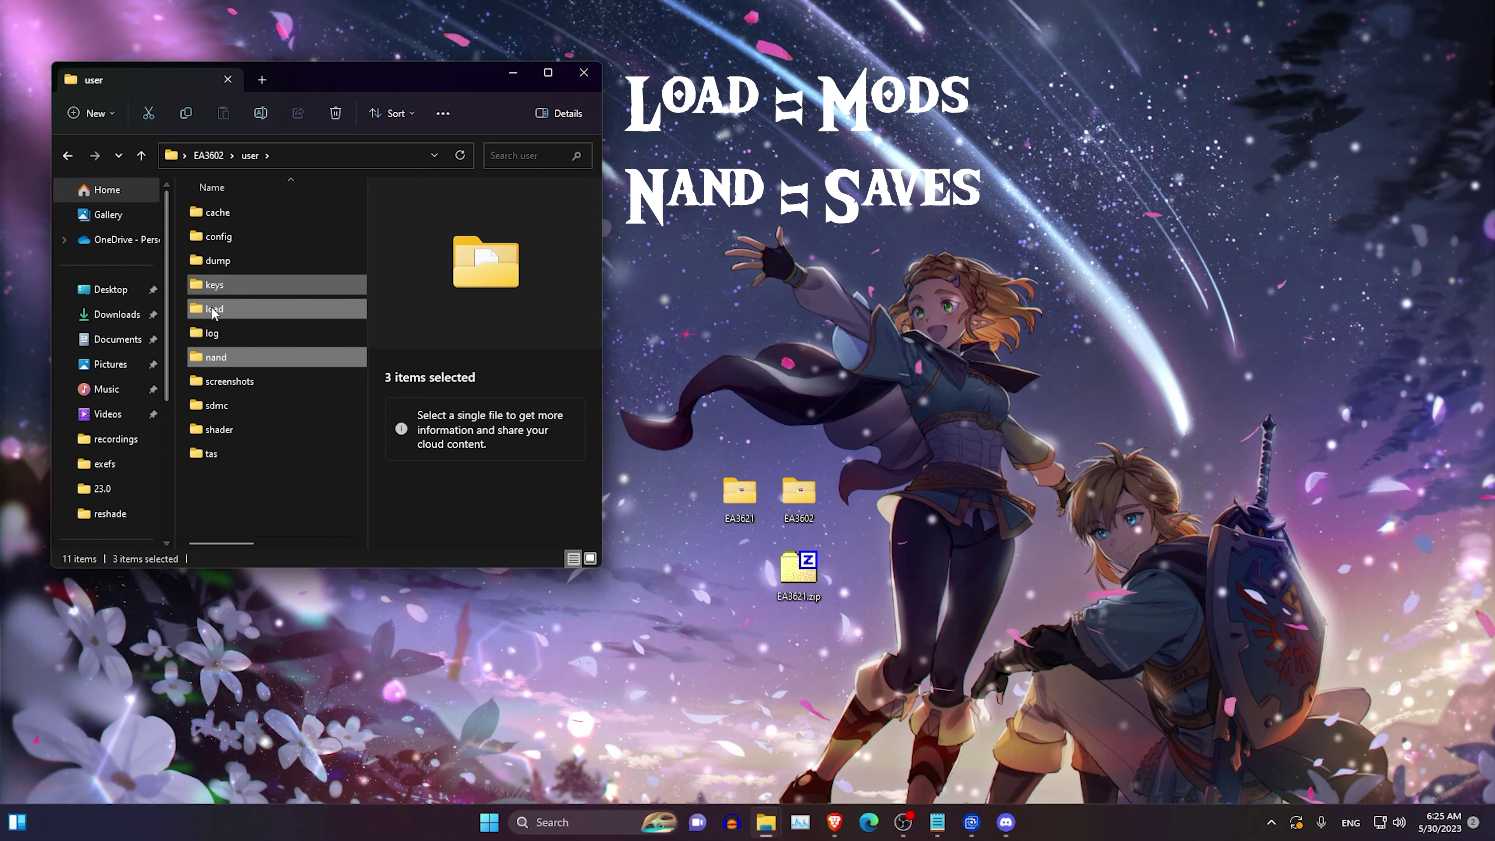
{"action": "right_click", "coordinate": [215, 355]}
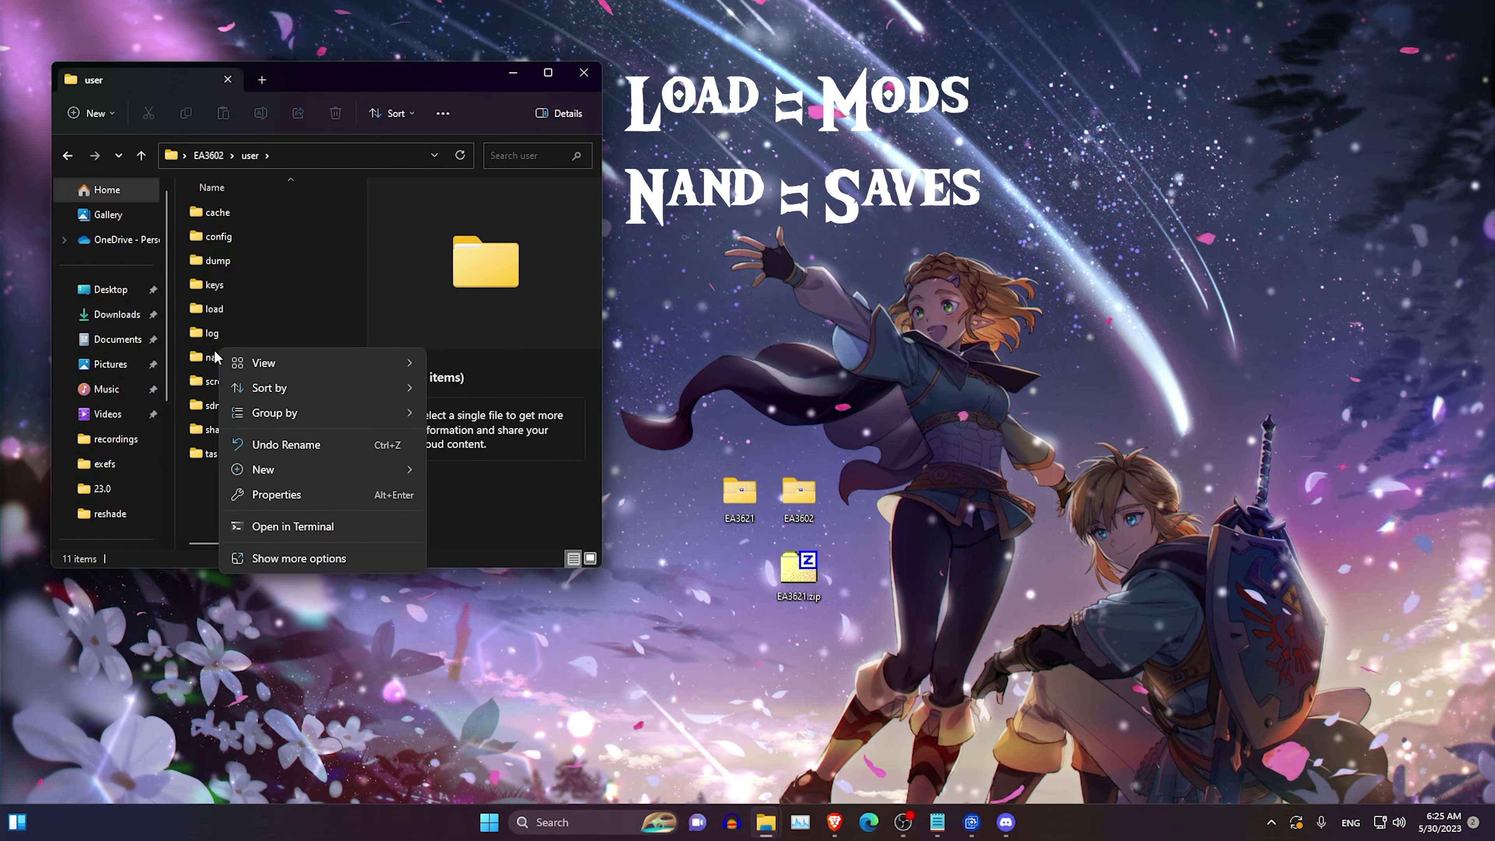
{"action": "left_click", "coordinate": [216, 356]}
{"action": "left_click", "coordinate": [216, 311], "text": "ctrl"}
{"action": "left_click", "coordinate": [216, 284], "text": "ctrl"}
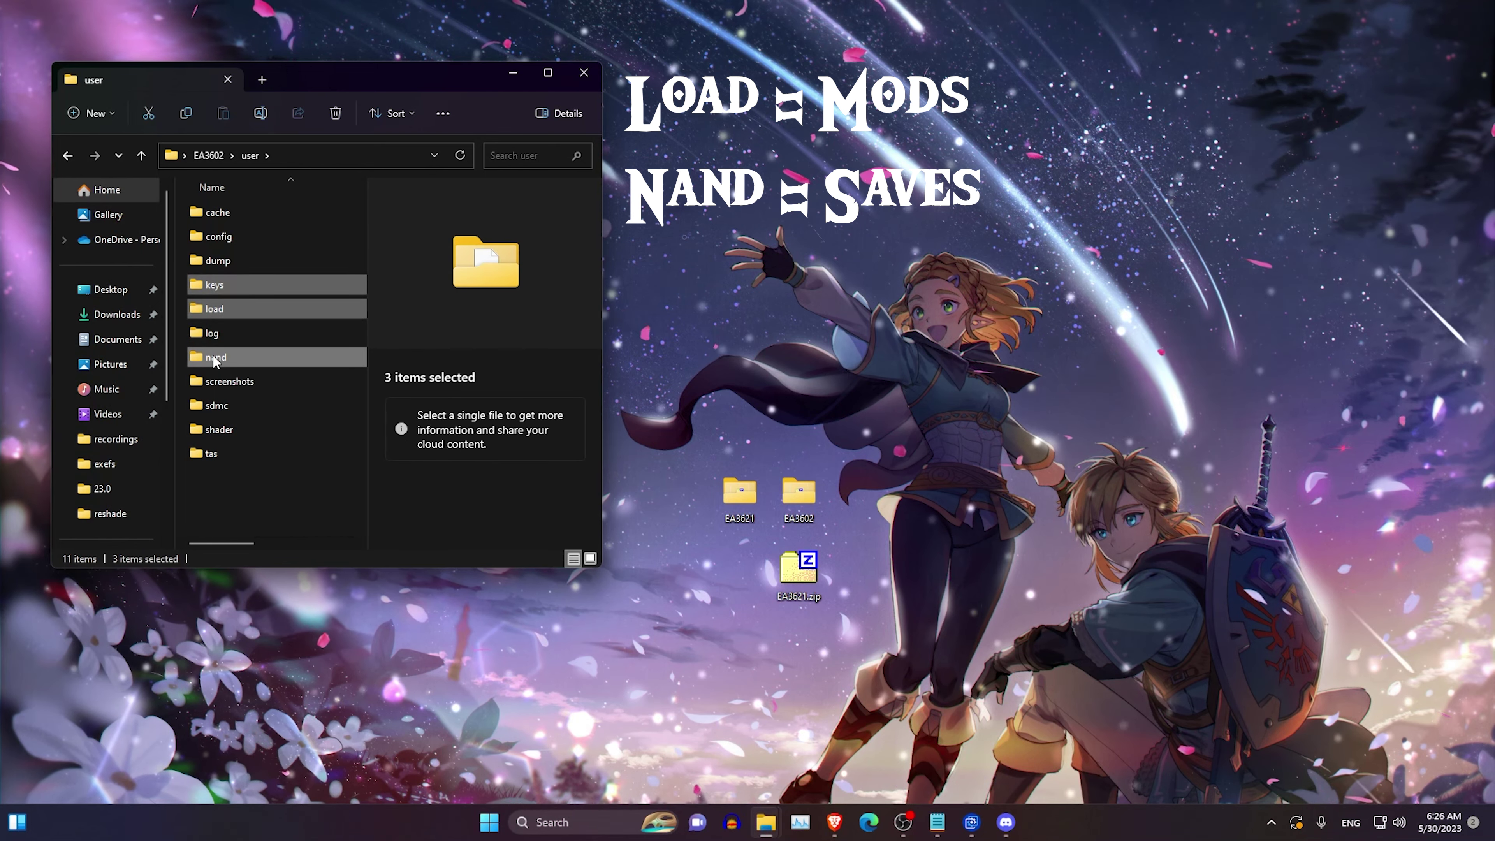
{"action": "right_click", "coordinate": [215, 358]}
{"action": "left_click", "coordinate": [267, 375]}
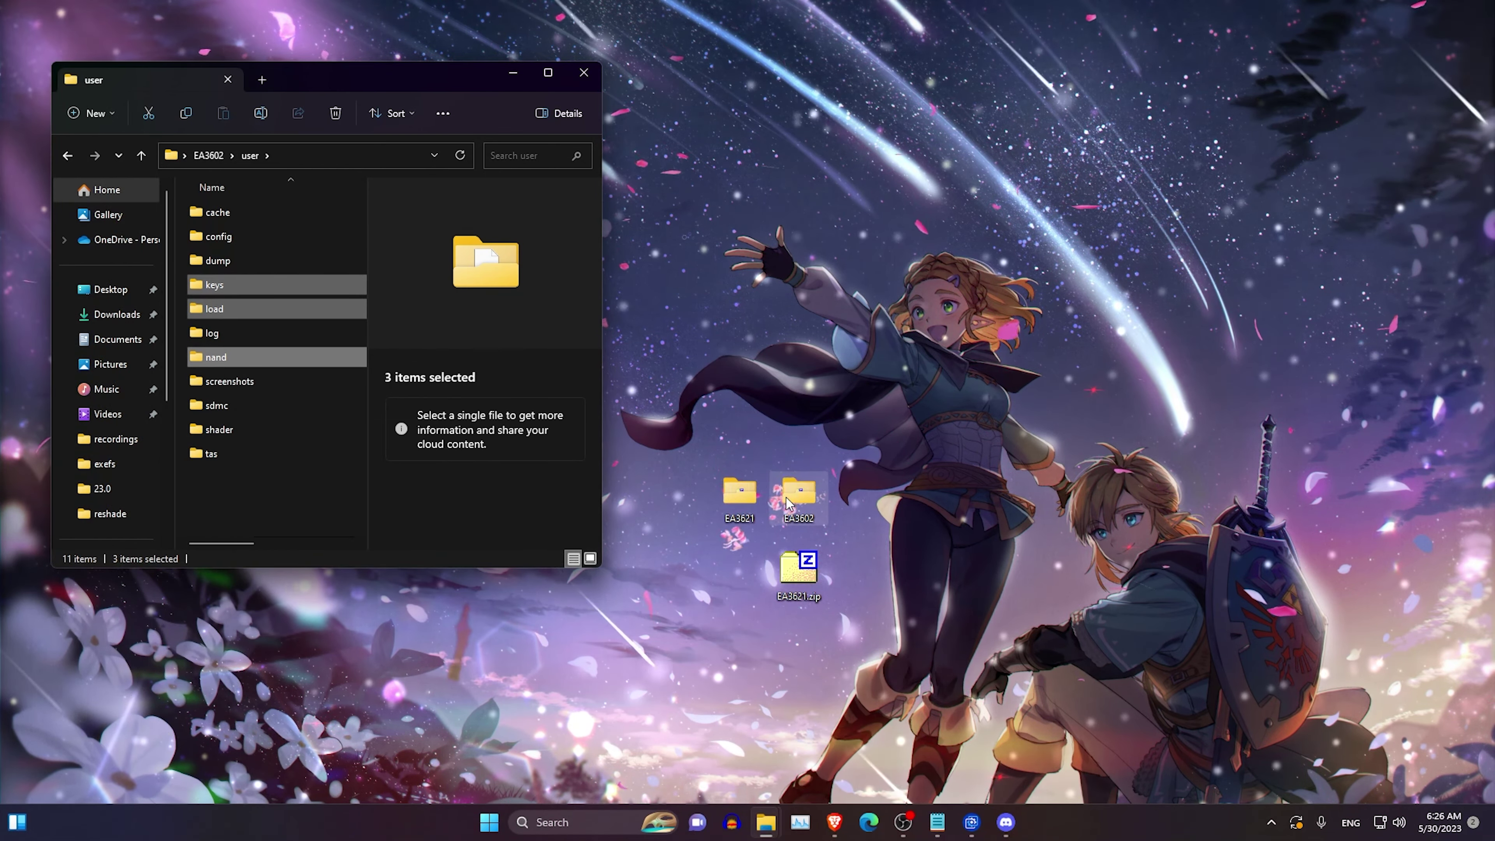
{"action": "left_click", "coordinate": [737, 500]}
Create a folder named user inside EA3621 and paste the keys, load and nand folders into it.
{"action": "double_click", "coordinate": [736, 501]}
{"action": "left_click_drag", "start_coordinate": [377, 104], "coordinate": [918, 175]}
{"action": "right_click", "coordinate": [749, 359]}
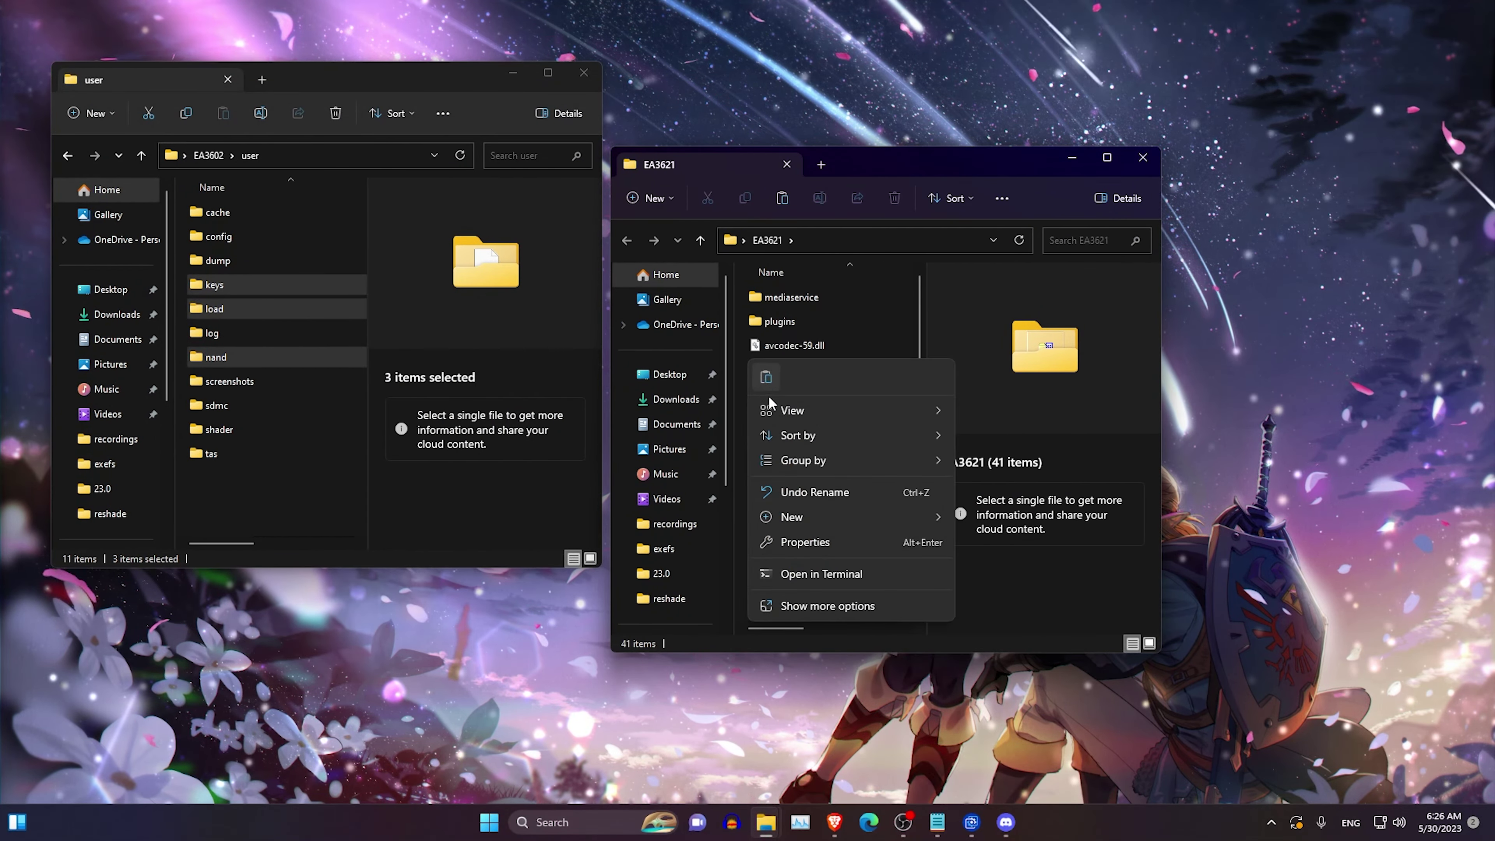
{"action": "mouse_move", "coordinate": [799, 518]}
{"action": "left_click", "coordinate": [995, 614]}
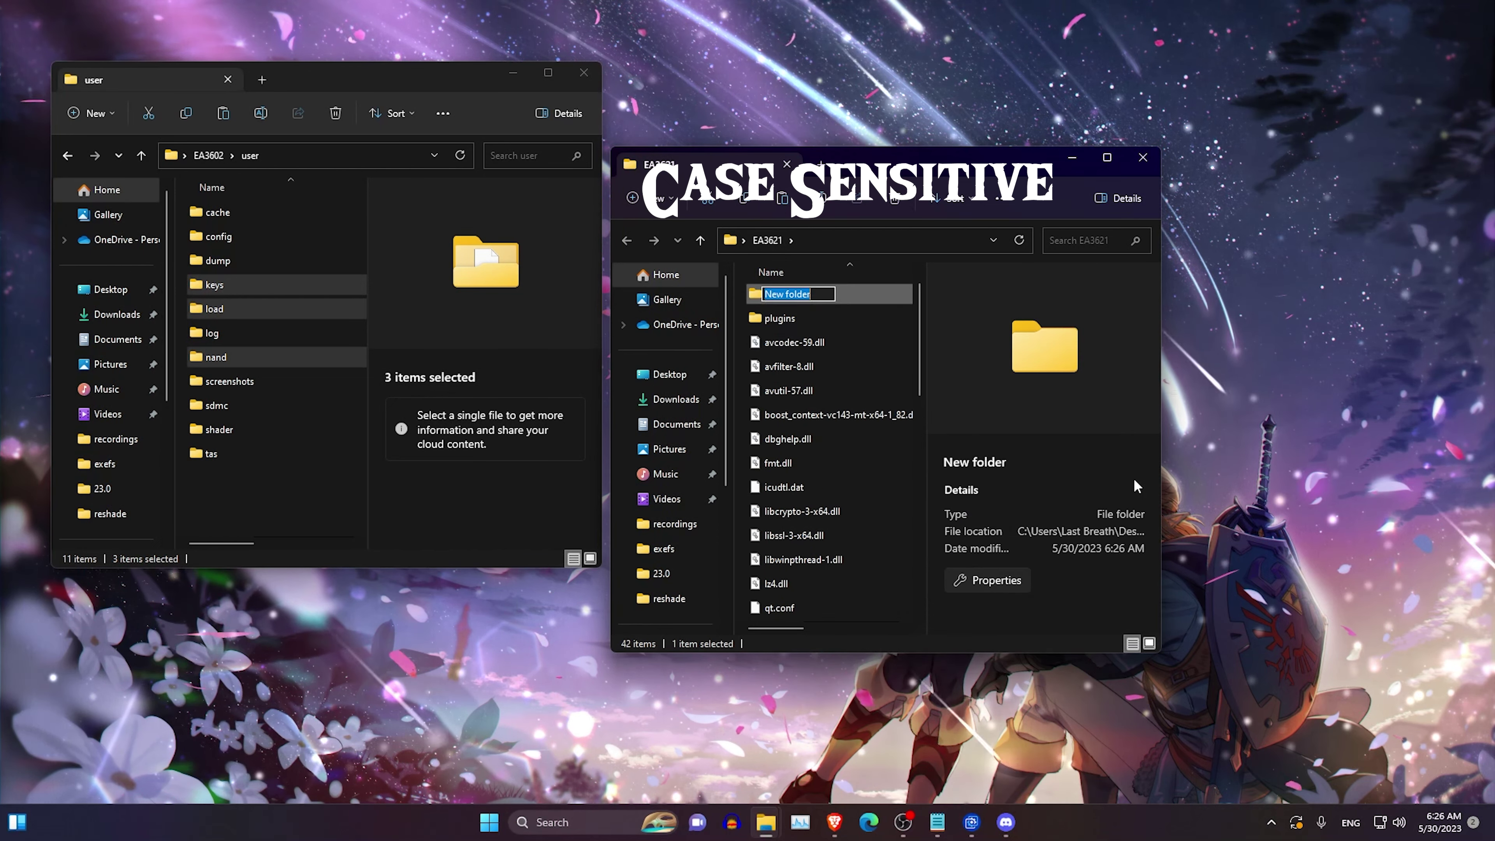
{"action": "type", "text": "user"}
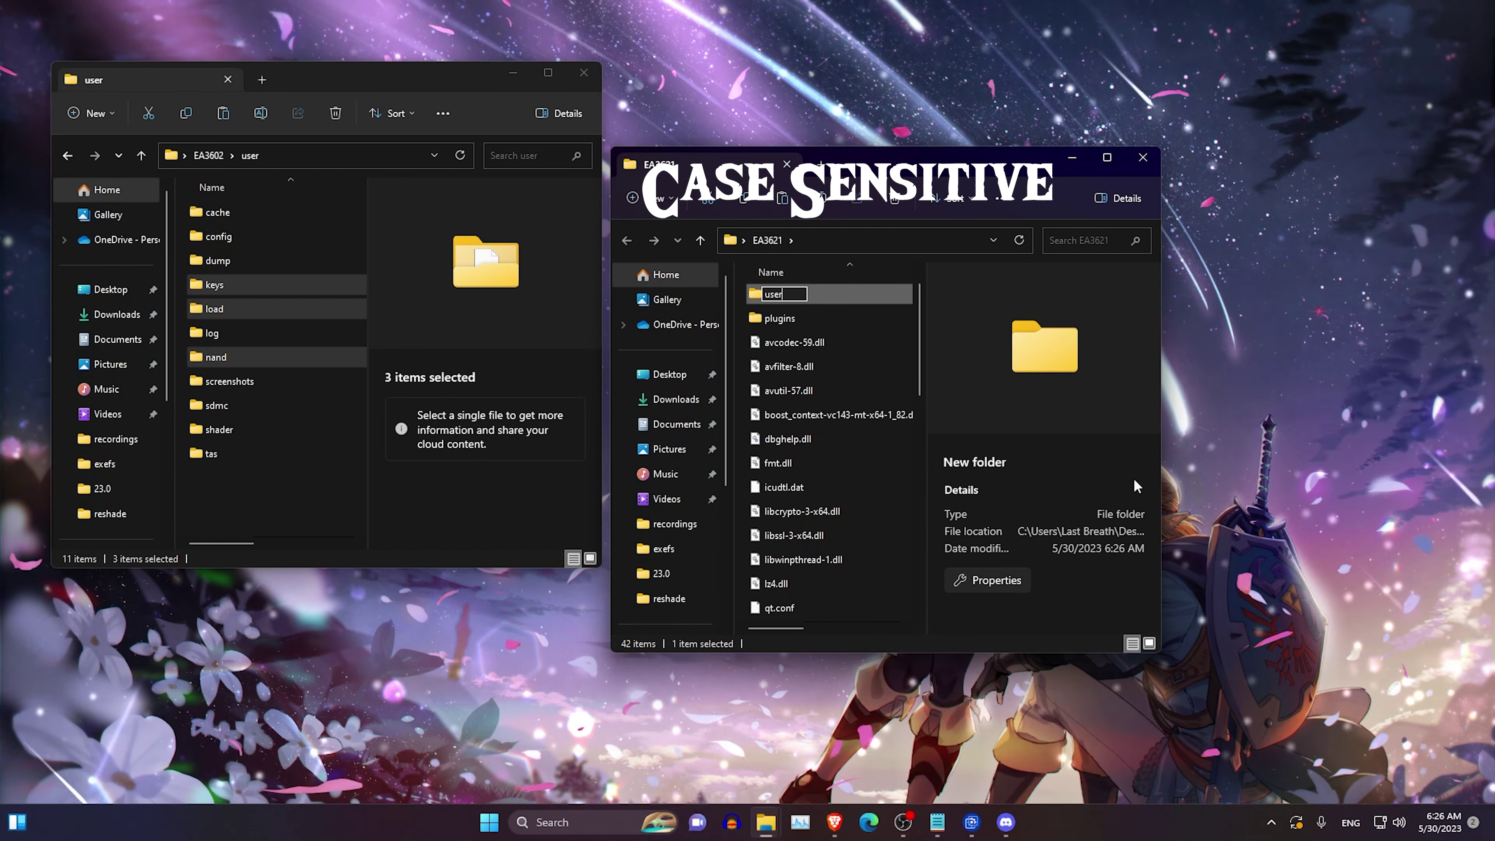
{"action": "type", "text": " USER USER"}
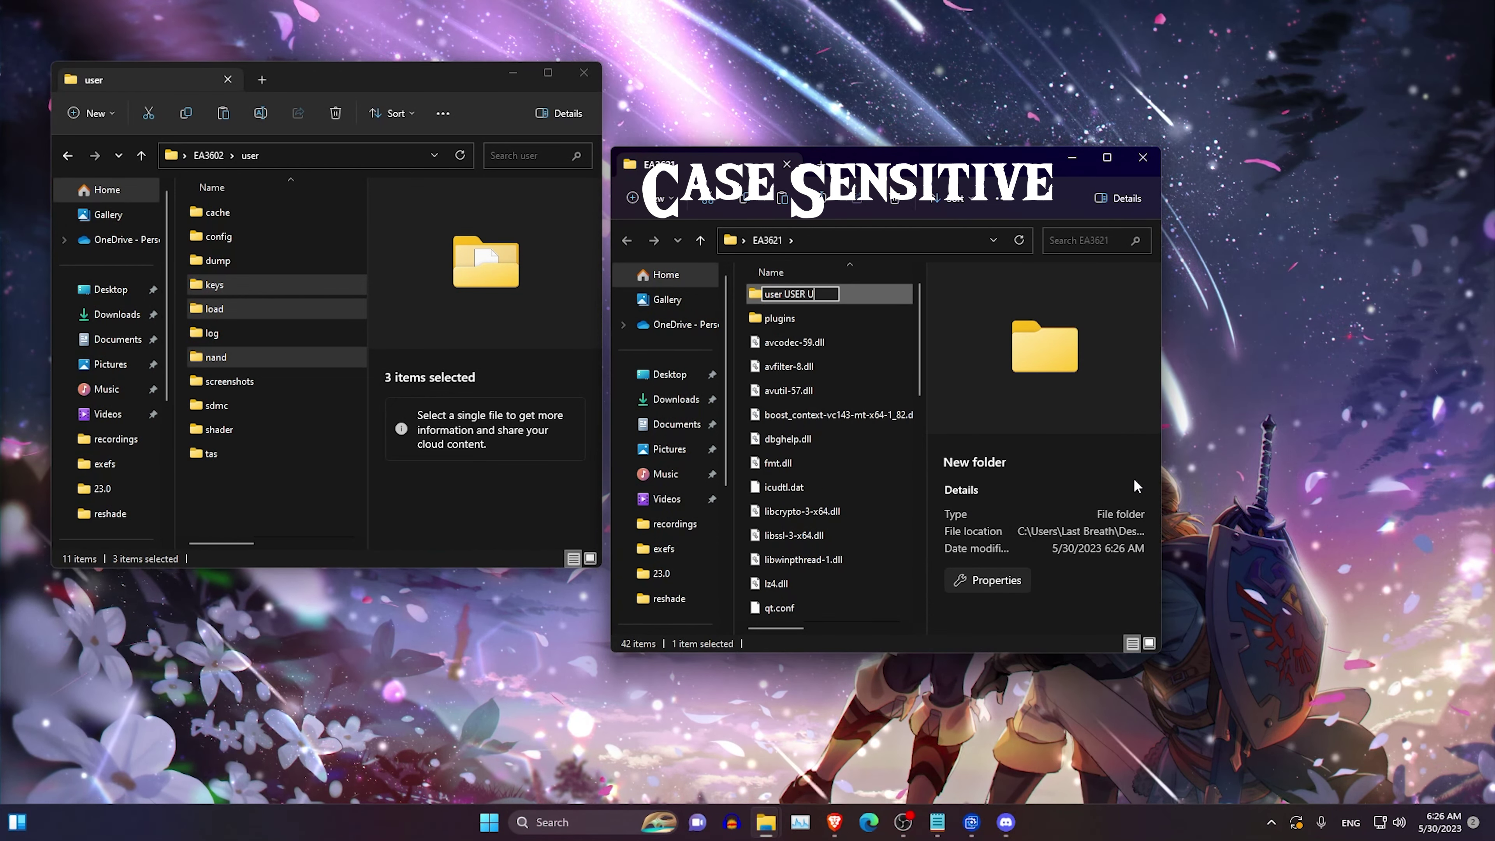
{"action": "key", "text": "BackSpace"}
{"action": "key", "text": "BackSpace"}
{"action": "key", "text": "BackSpace"}
{"action": "key", "text": "BackSpace"}
{"action": "key", "text": "BackSpace"}
{"action": "key", "text": "BackSpace"}
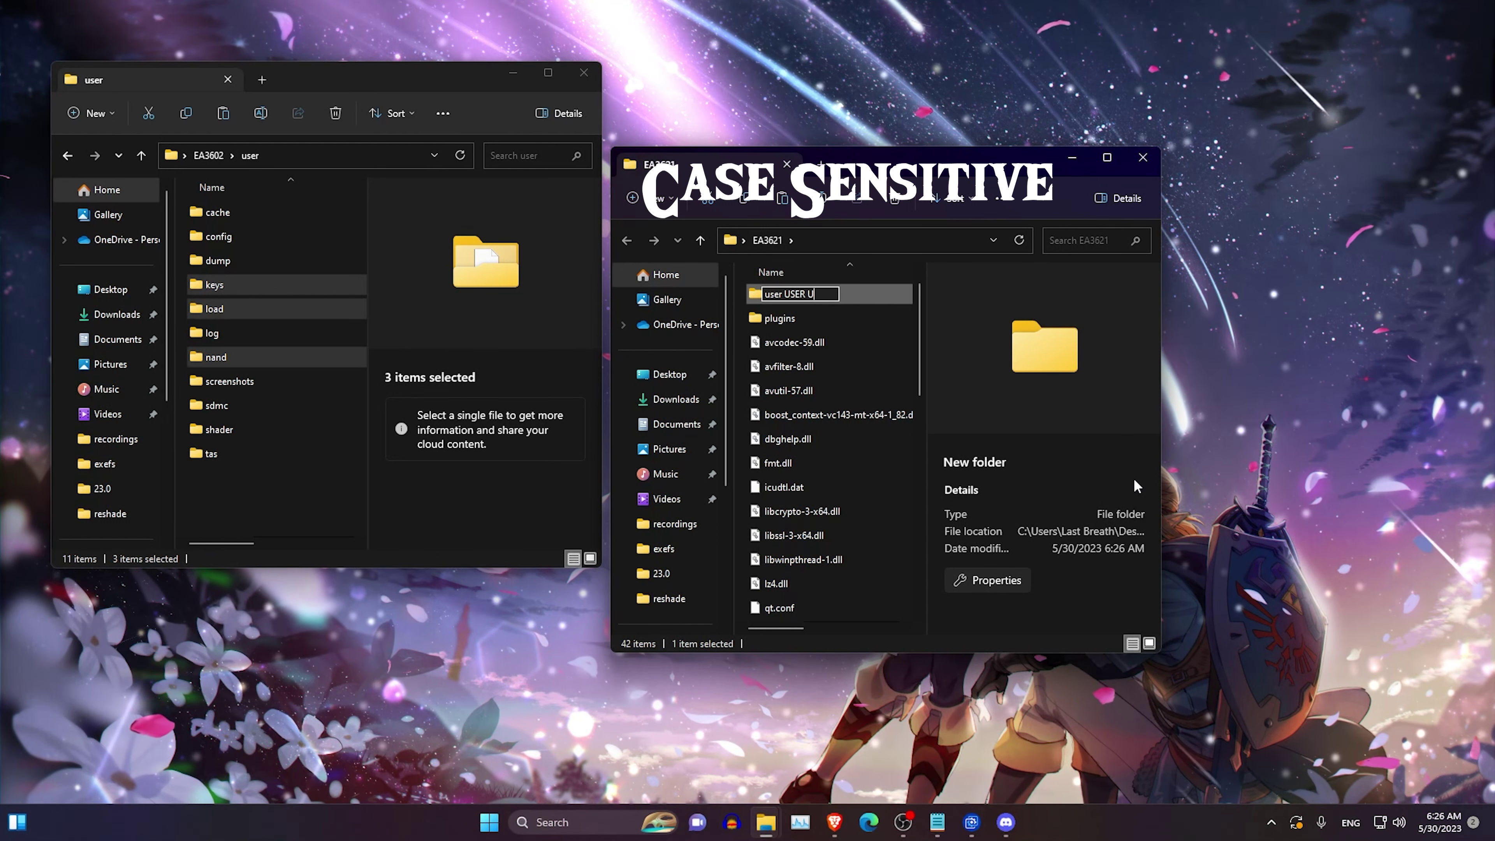
{"action": "key", "text": "BackSpace"}
{"action": "key", "text": "BackSpace"}
{"action": "key", "text": "BackSpace"}
{"action": "key", "text": "BackSpace"}
{"action": "key", "text": "Return"}
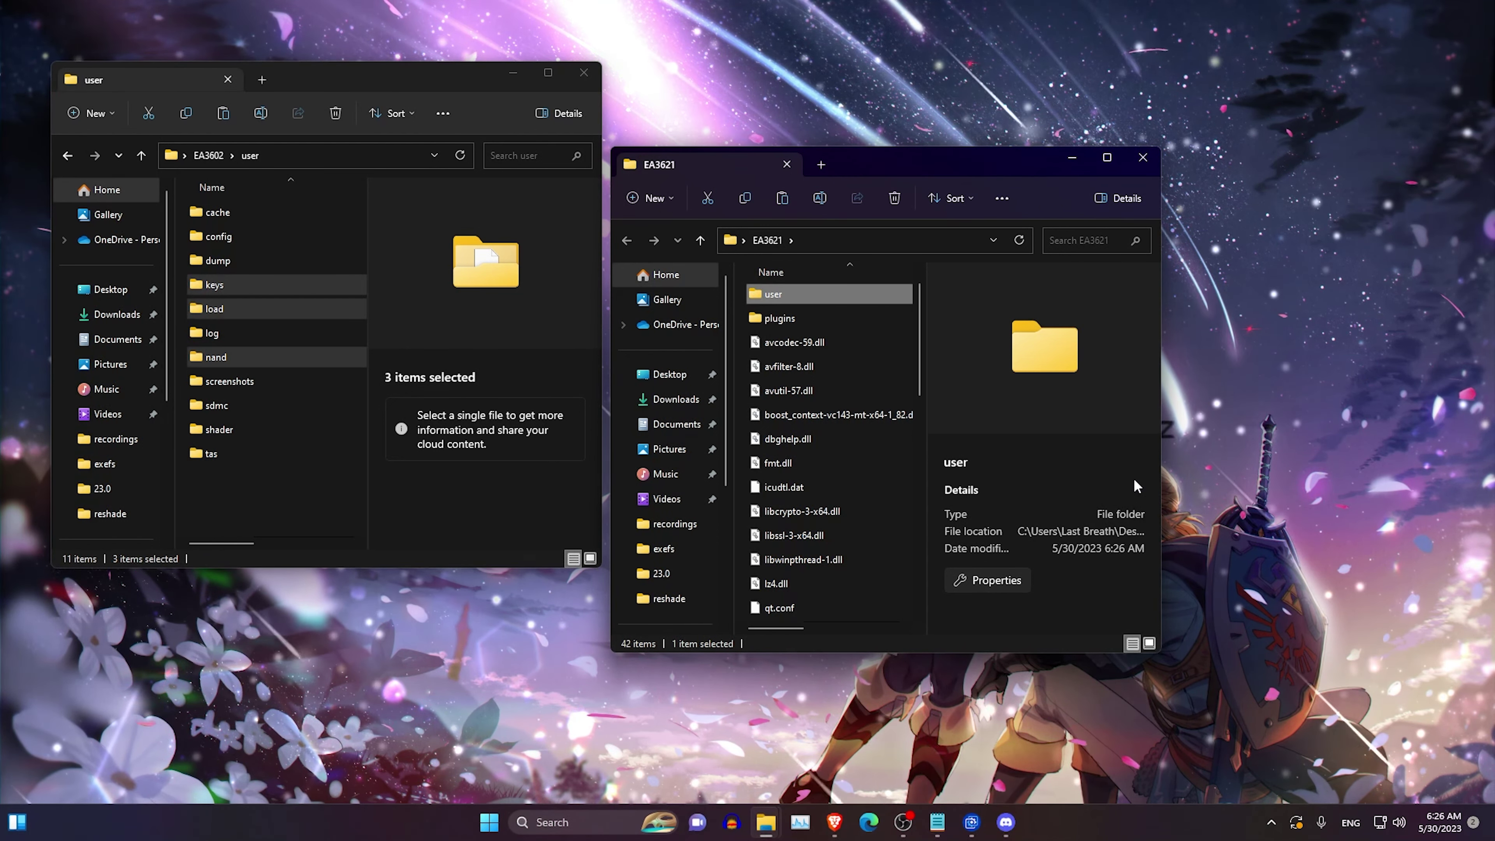
{"action": "key", "text": "Return"}
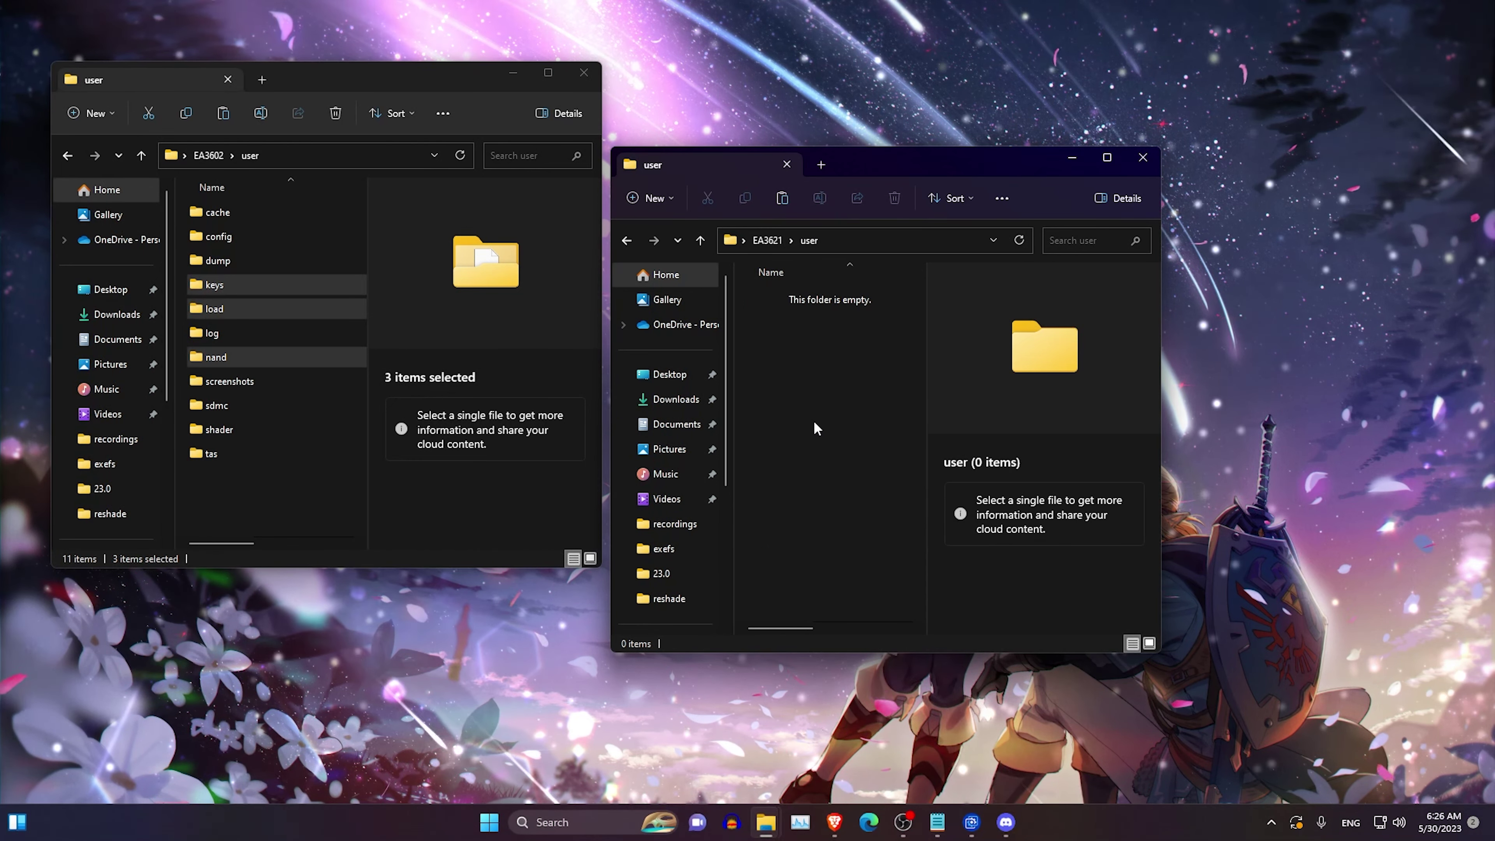
{"action": "key", "text": "ctrl+v"}
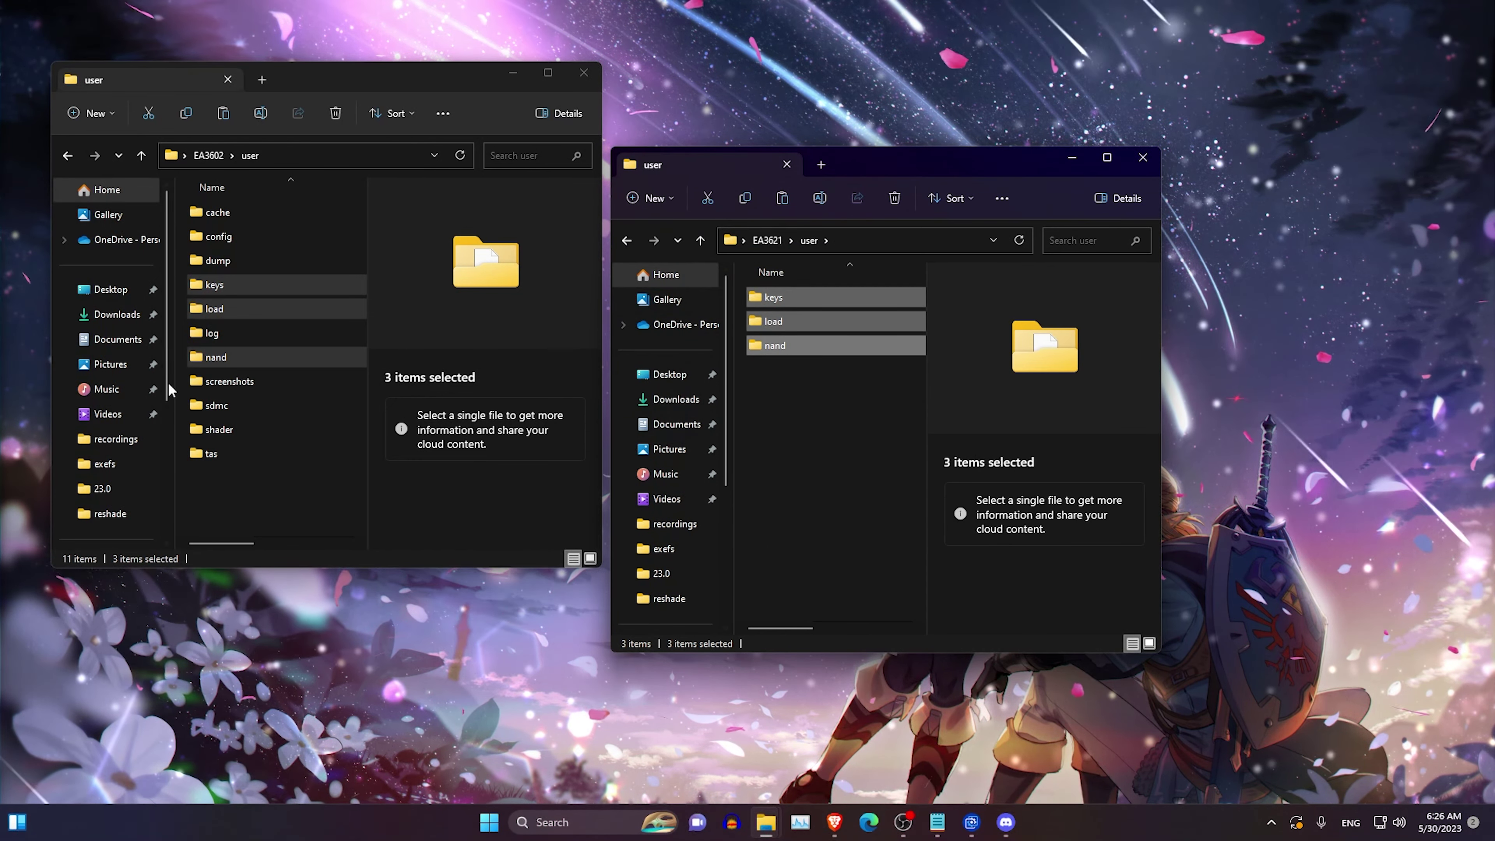
Add EA3602's shader folder to EA3621's user folder.
{"action": "left_click", "coordinate": [215, 429]}
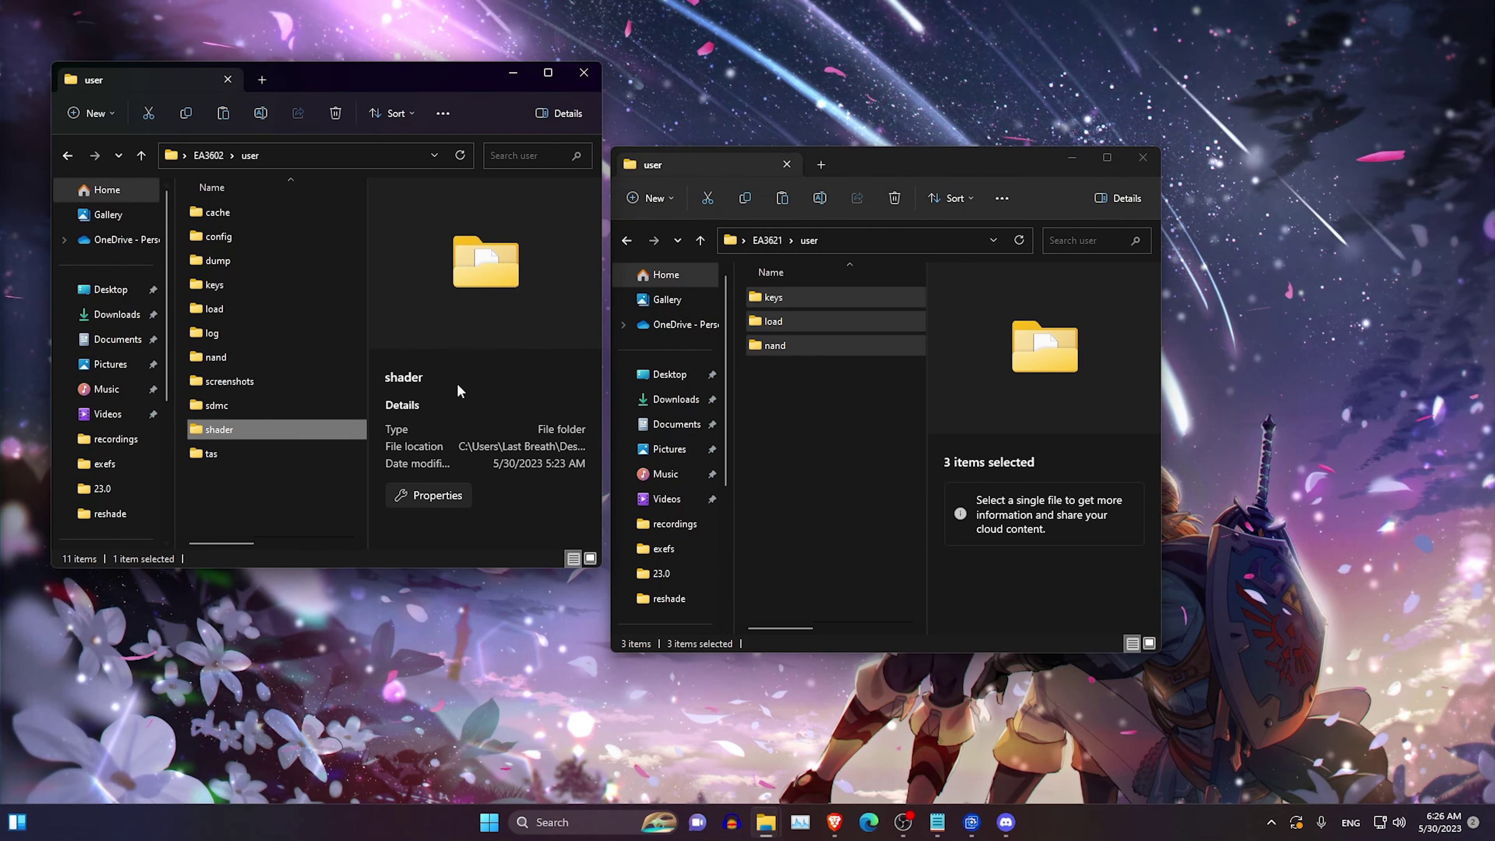
{"action": "left_click", "coordinate": [815, 451]}
{"action": "key", "text": "ctrl+v"}
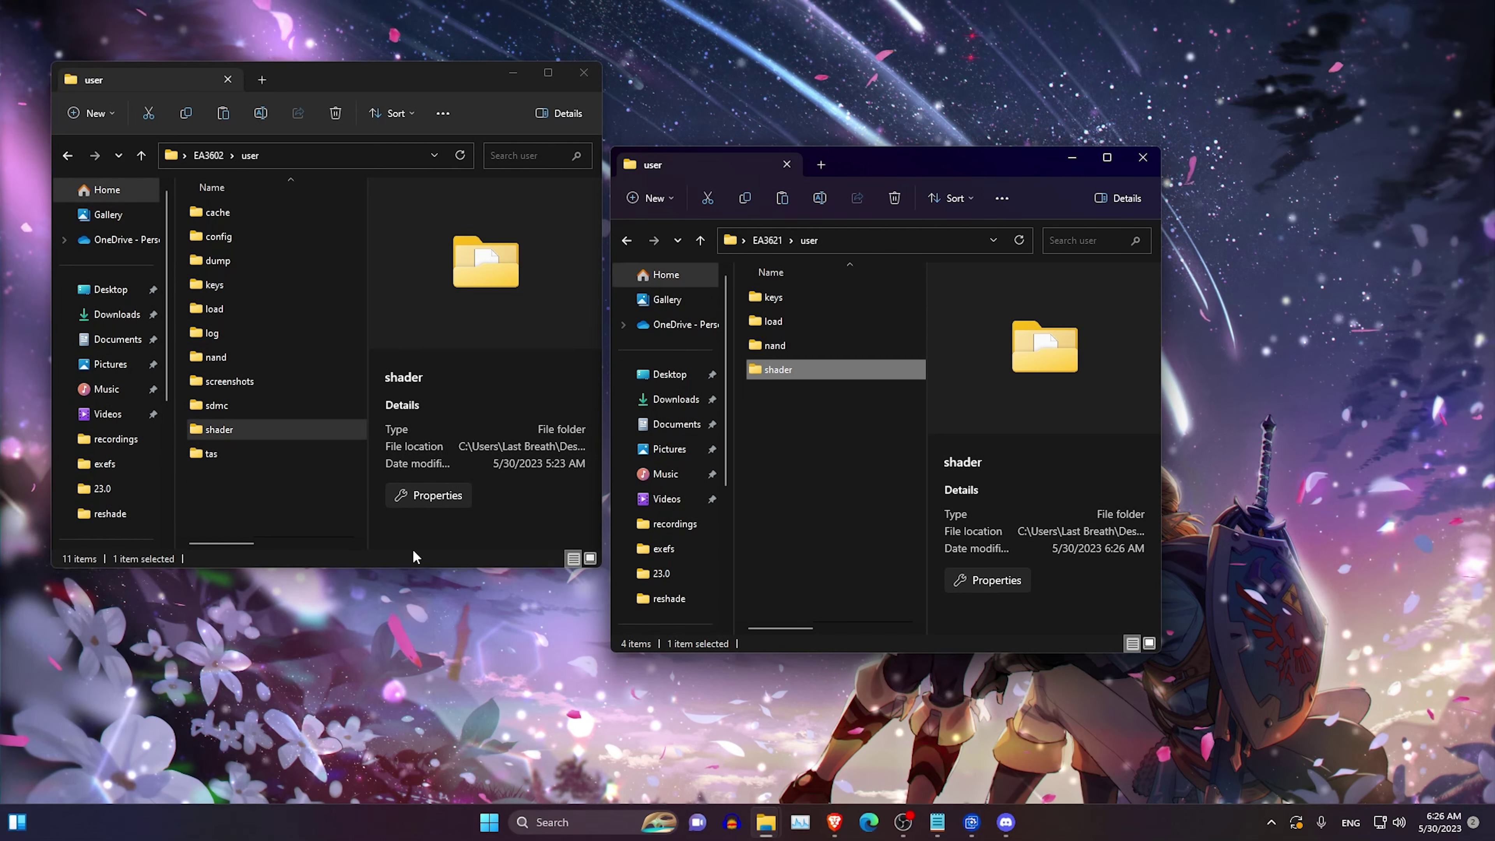
{"action": "left_click", "coordinate": [556, 822]}
Open the yuzu folder under AppData\Roaming via the Run dialog.
{"action": "type", "text": "run"}
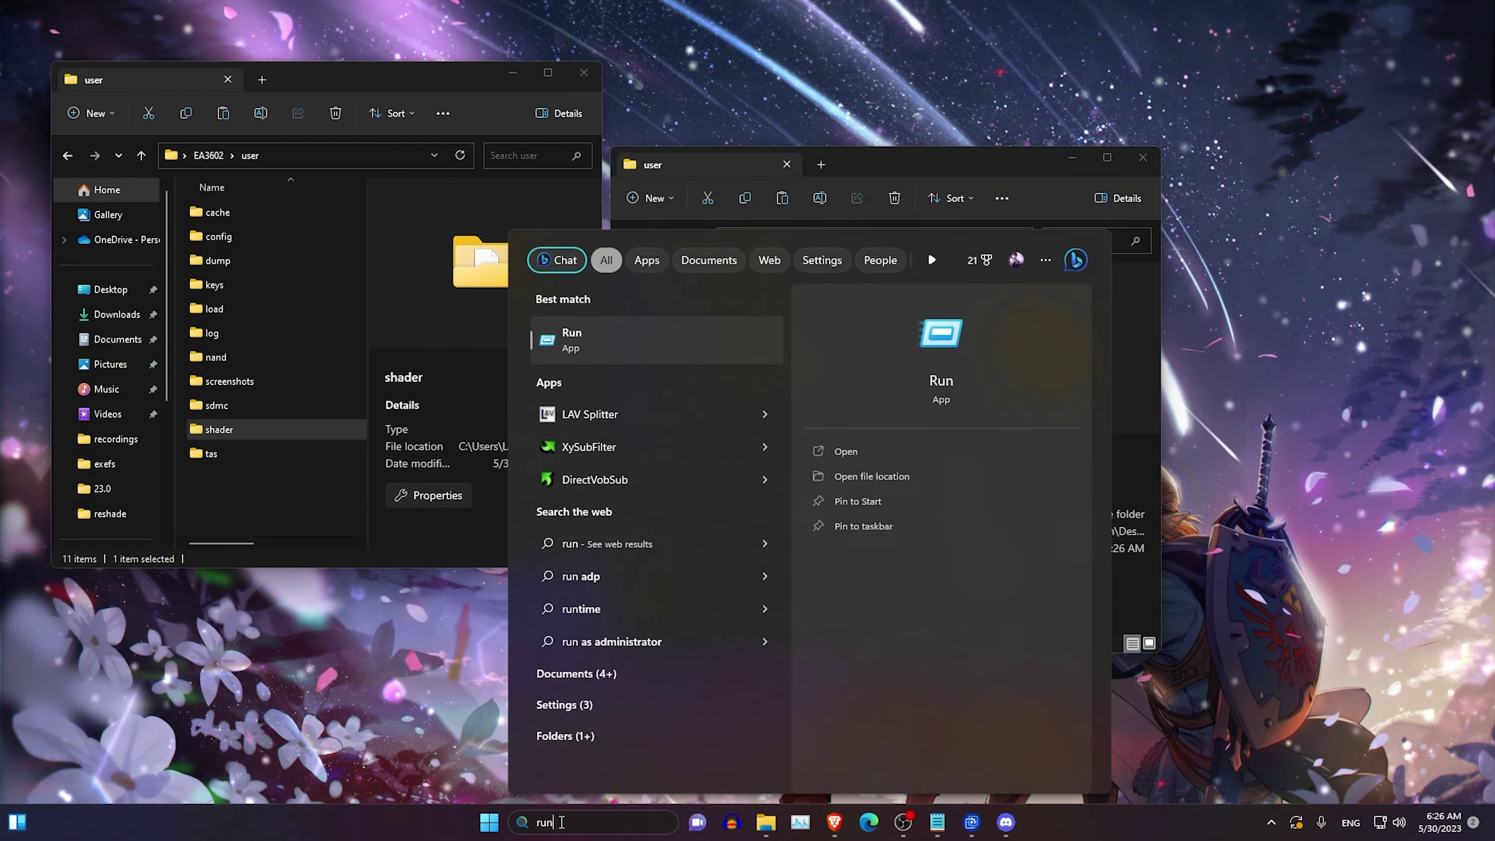
{"action": "key", "text": "Return"}
{"action": "key", "text": "Return"}
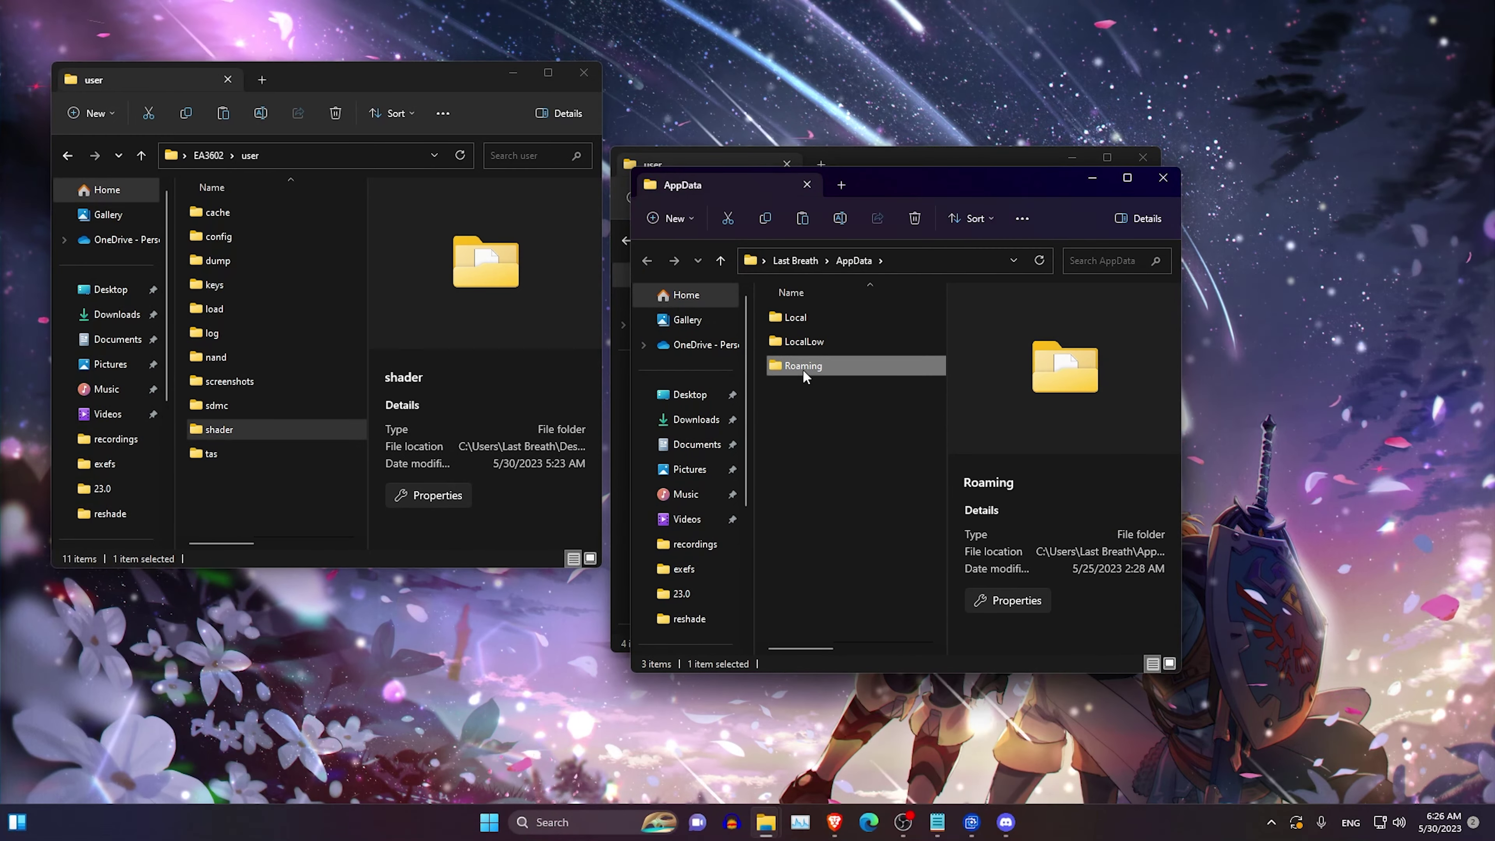
{"action": "double_click", "coordinate": [802, 365]}
{"action": "left_click", "coordinate": [795, 413]}
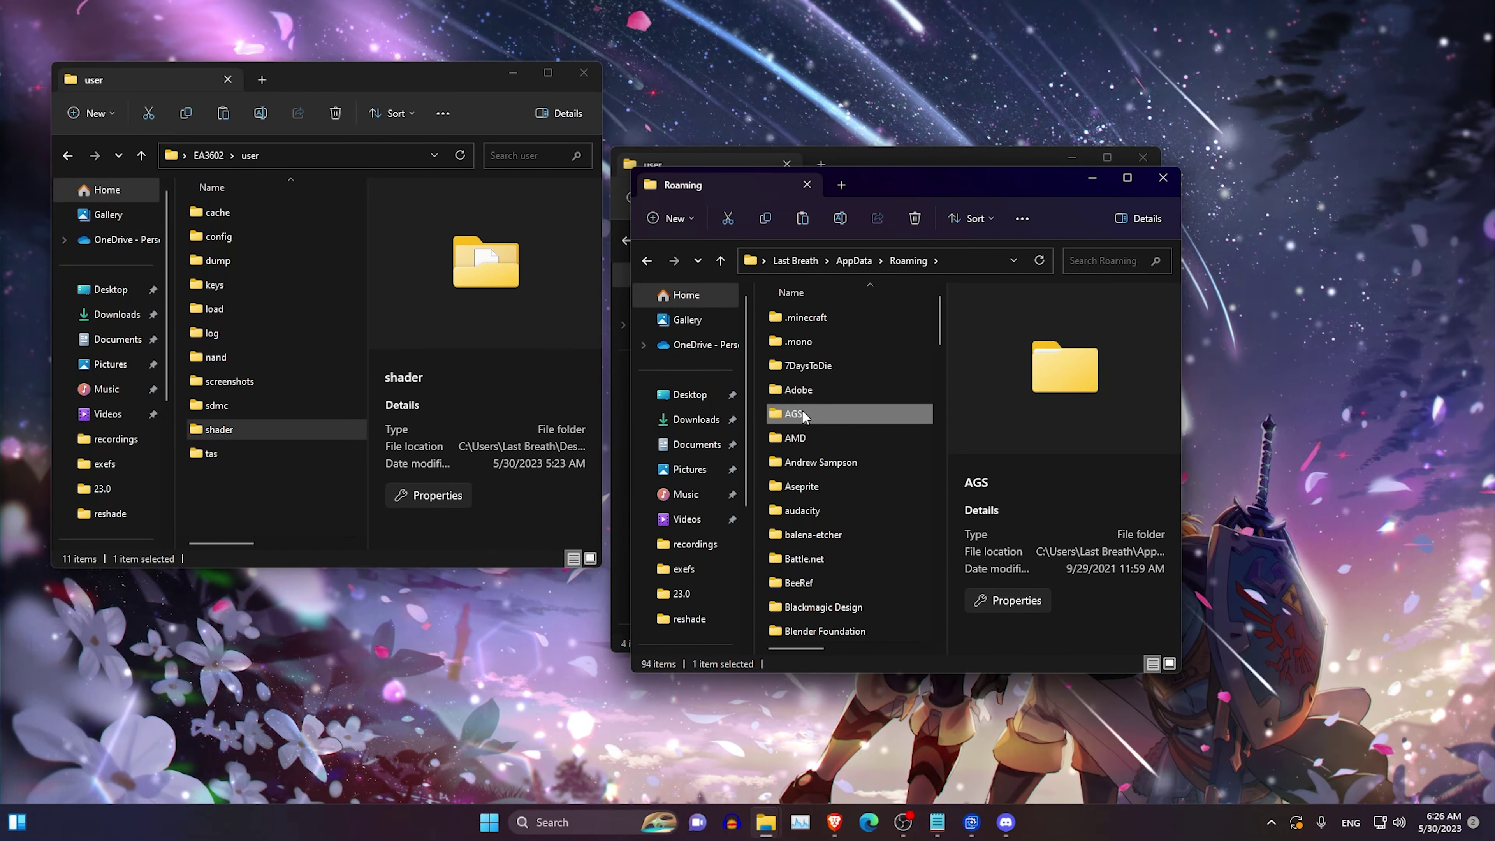
{"action": "key", "text": "y"}
{"action": "double_click", "coordinate": [795, 462]}
Close the AppData yuzu window and open the config folder in EA3602's user folder.
{"action": "left_click_drag", "start_coordinate": [841, 189], "coordinate": [401, 221]}
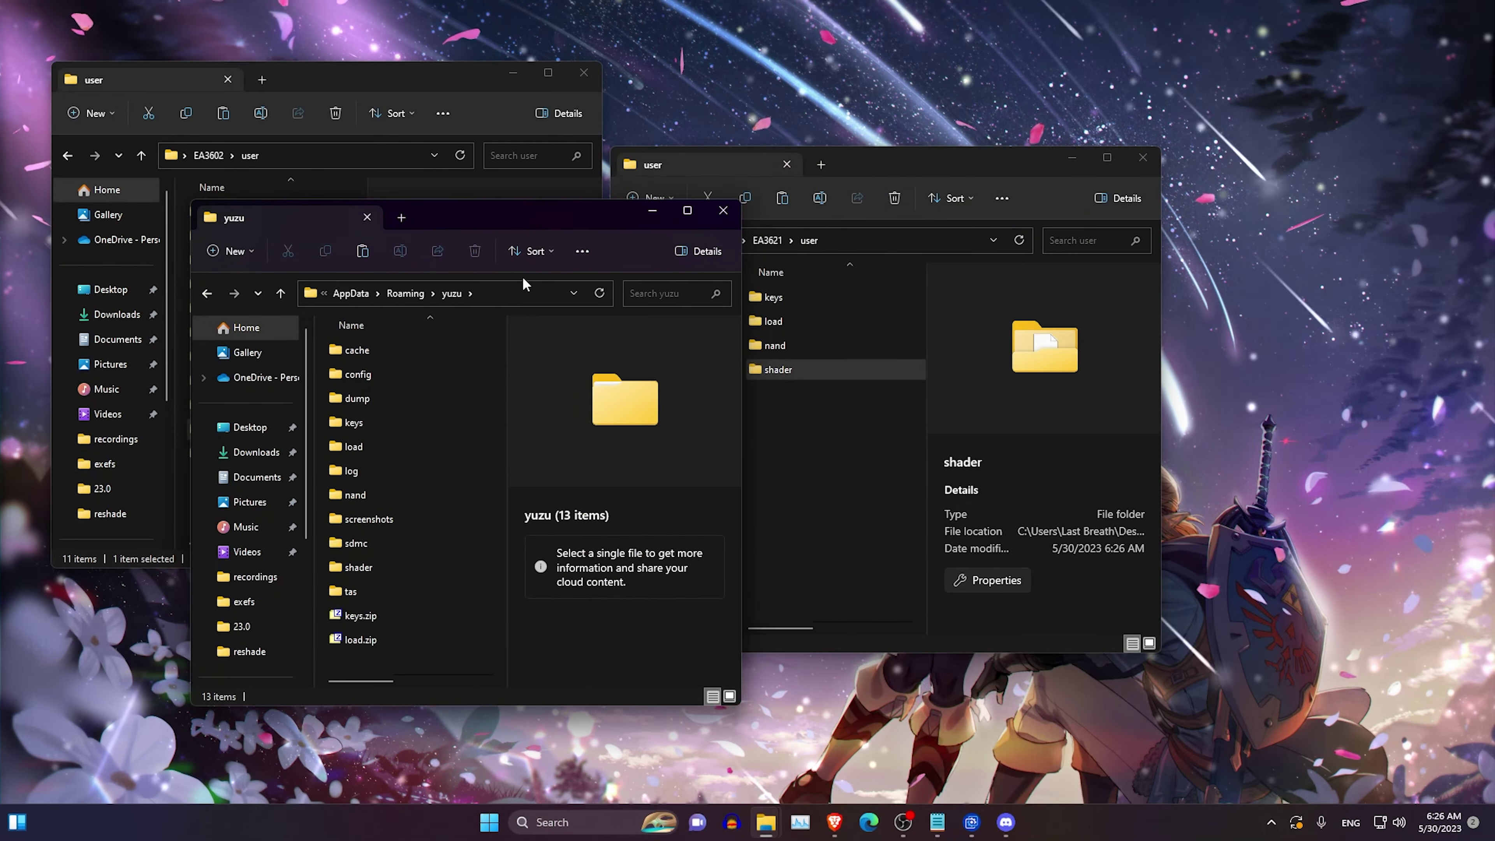
{"action": "left_click_drag", "start_coordinate": [610, 221], "coordinate": [439, 230]}
{"action": "left_click", "coordinate": [549, 219]}
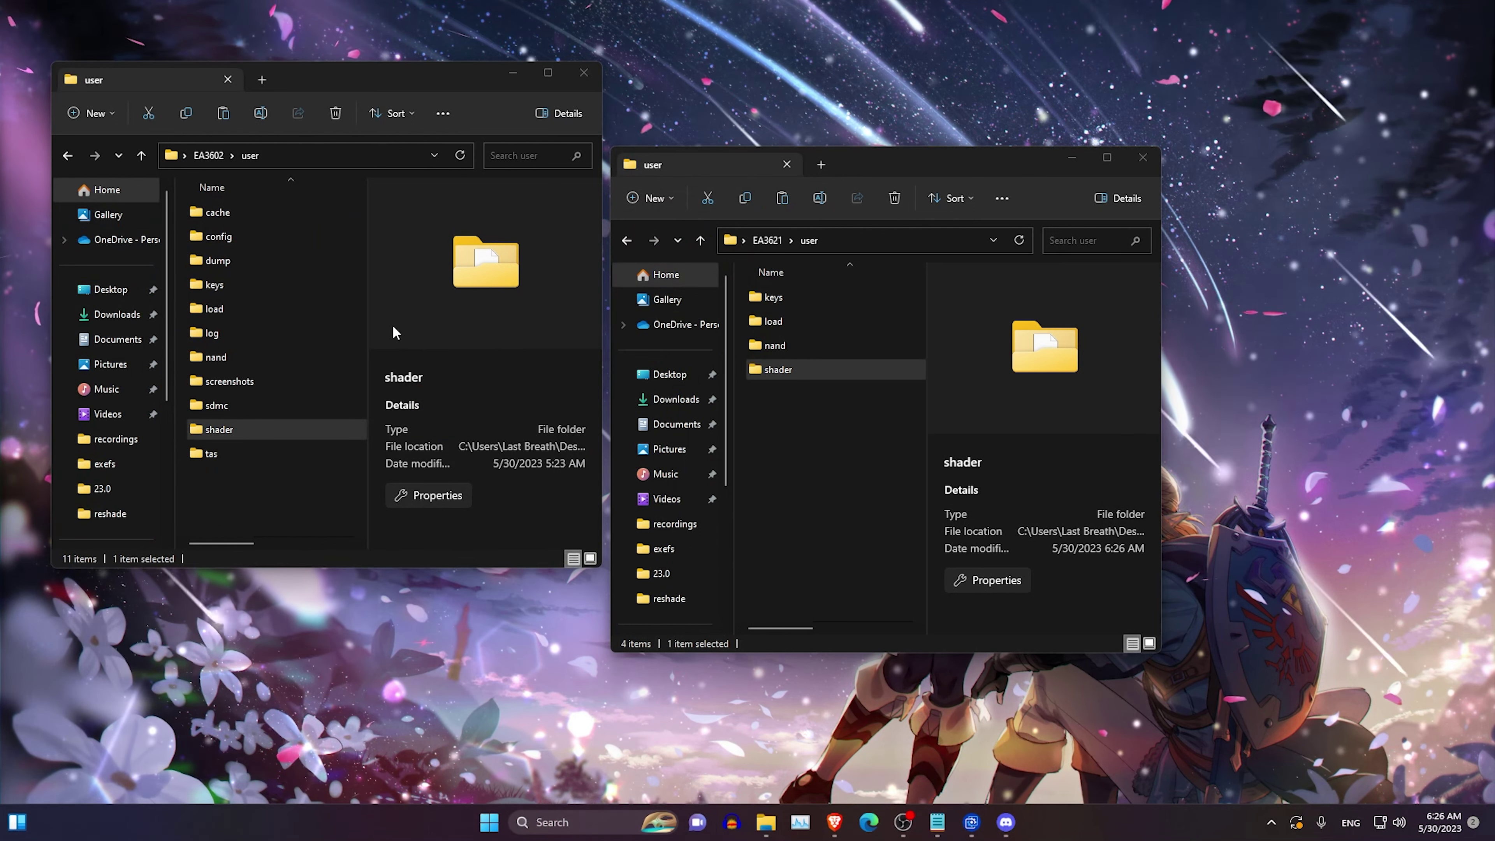
{"action": "left_click", "coordinate": [215, 241]}
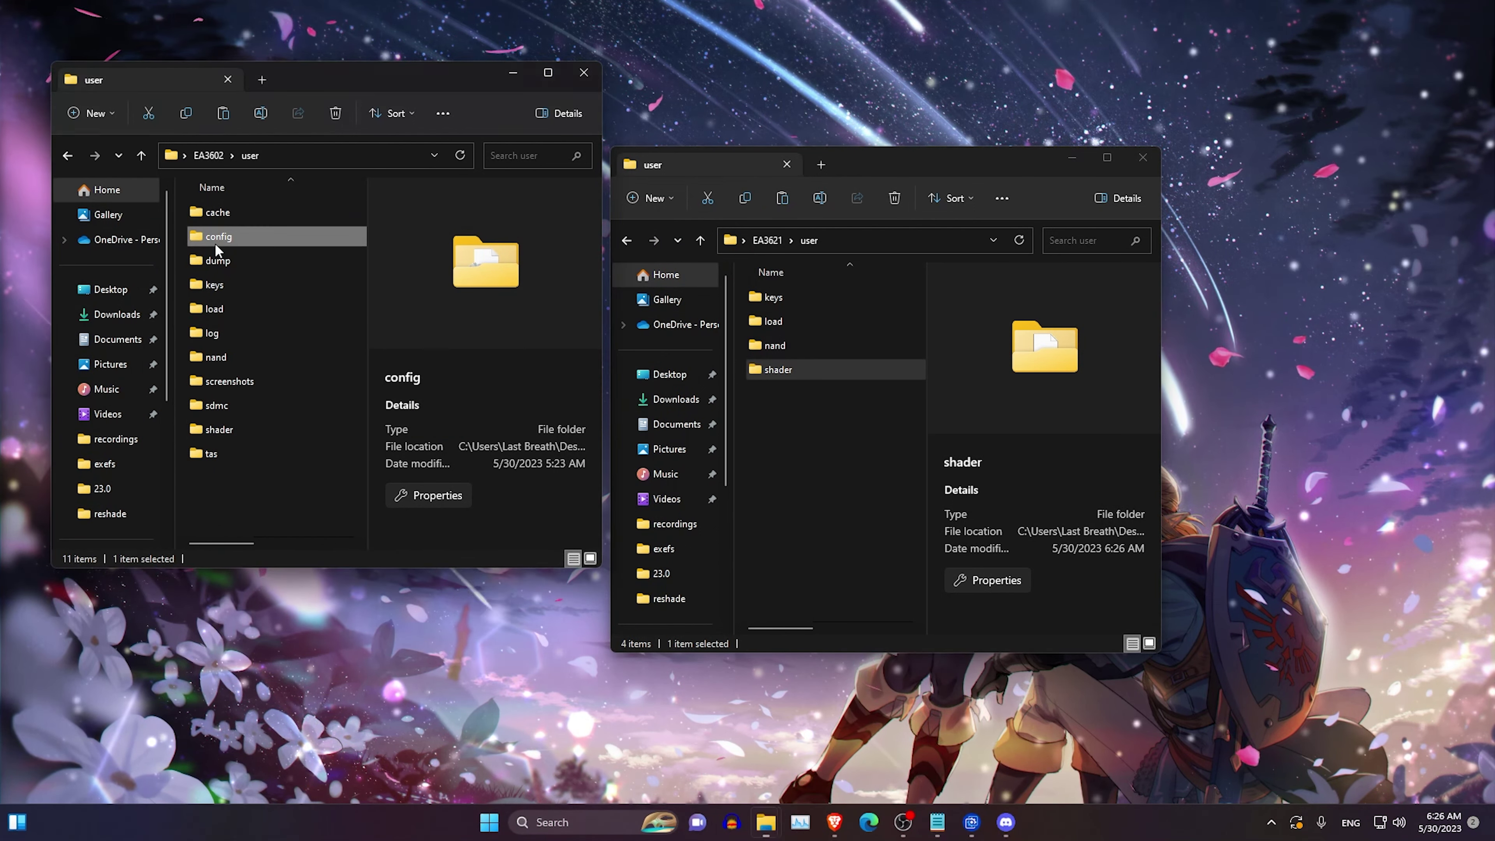
{"action": "double_click", "coordinate": [215, 243]}
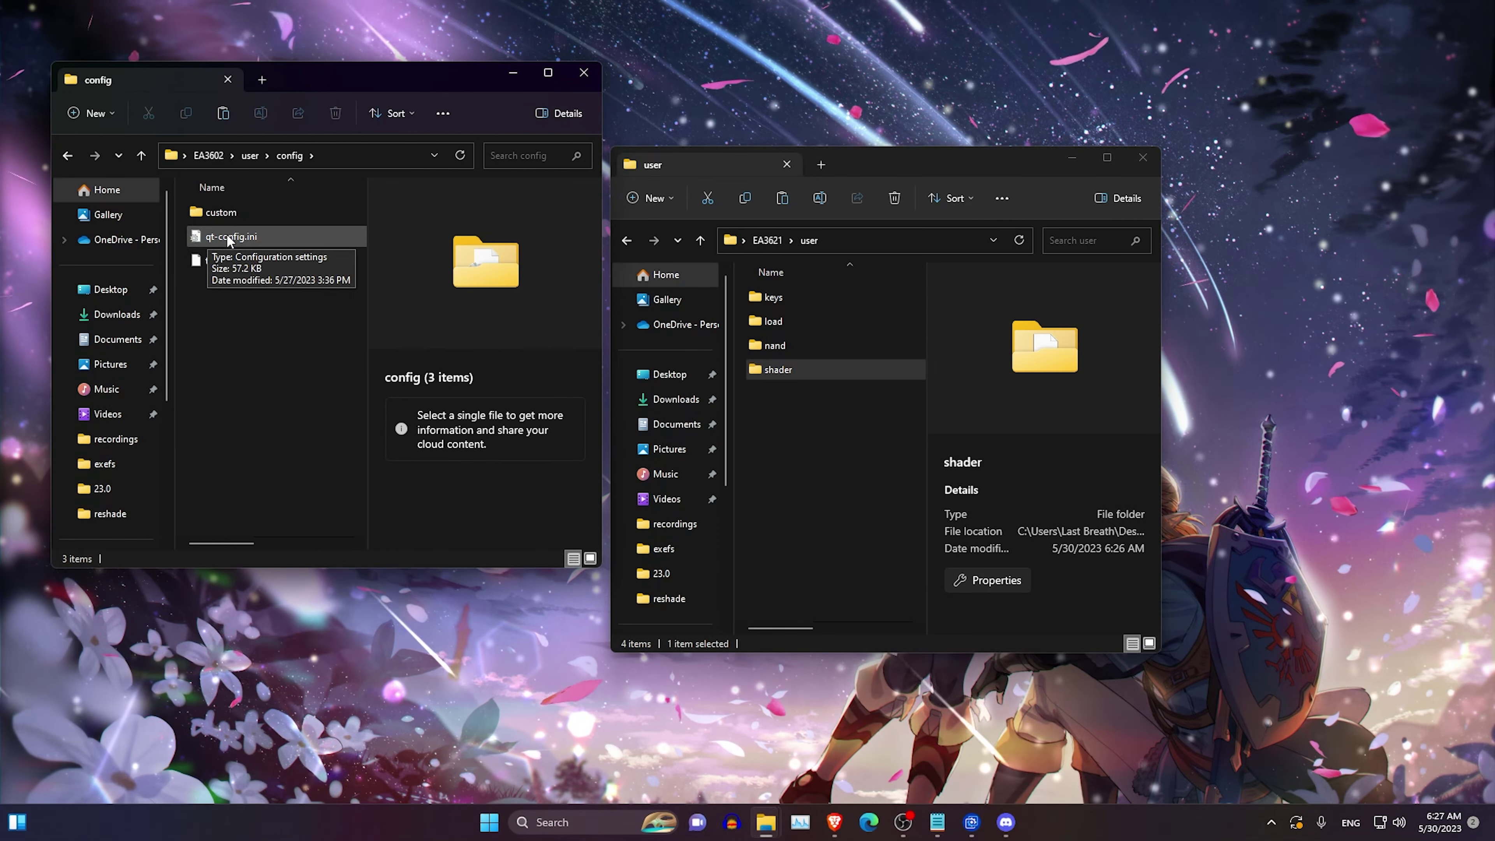
Open qt-config.ini in Notepad, highlight the nand_directory path's zelda fix part, then close it.
{"action": "double_click", "coordinate": [227, 235]}
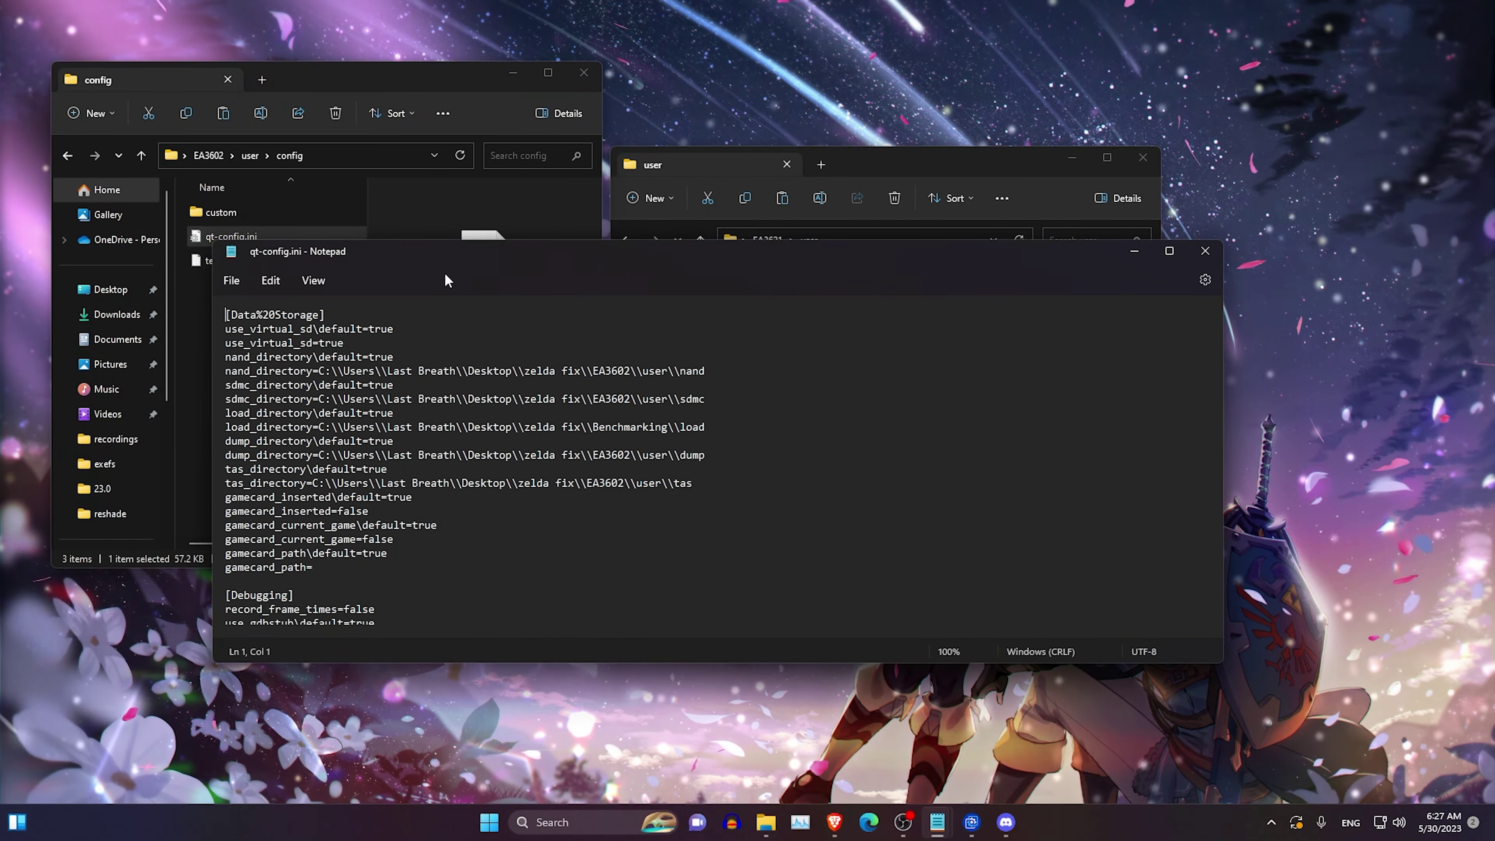
{"action": "left_click_drag", "start_coordinate": [478, 278], "coordinate": [494, 280]}
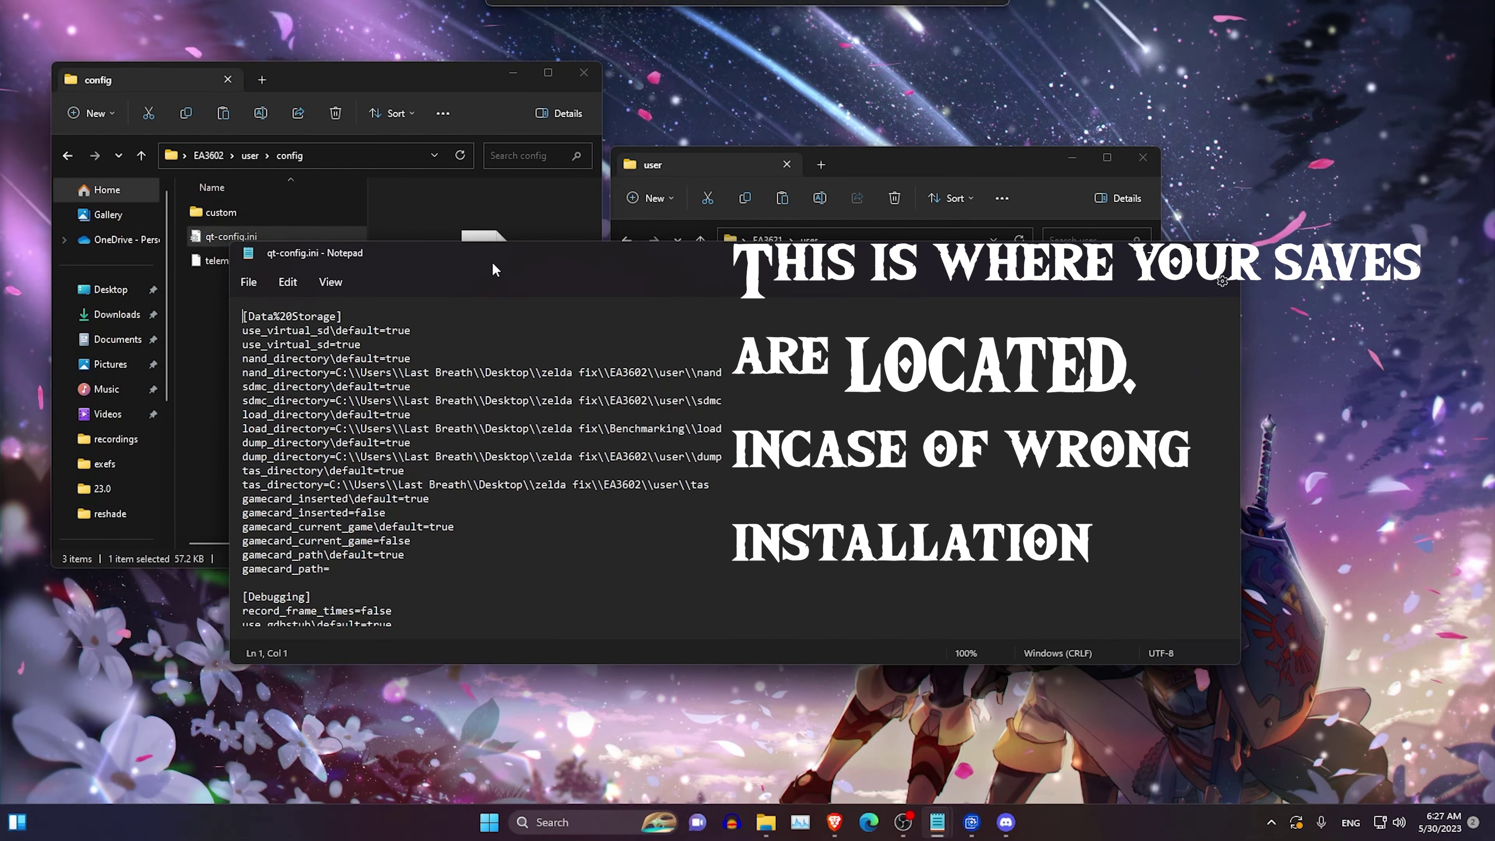
{"action": "triple_click", "coordinate": [274, 374]}
{"action": "left_click", "coordinate": [293, 373]}
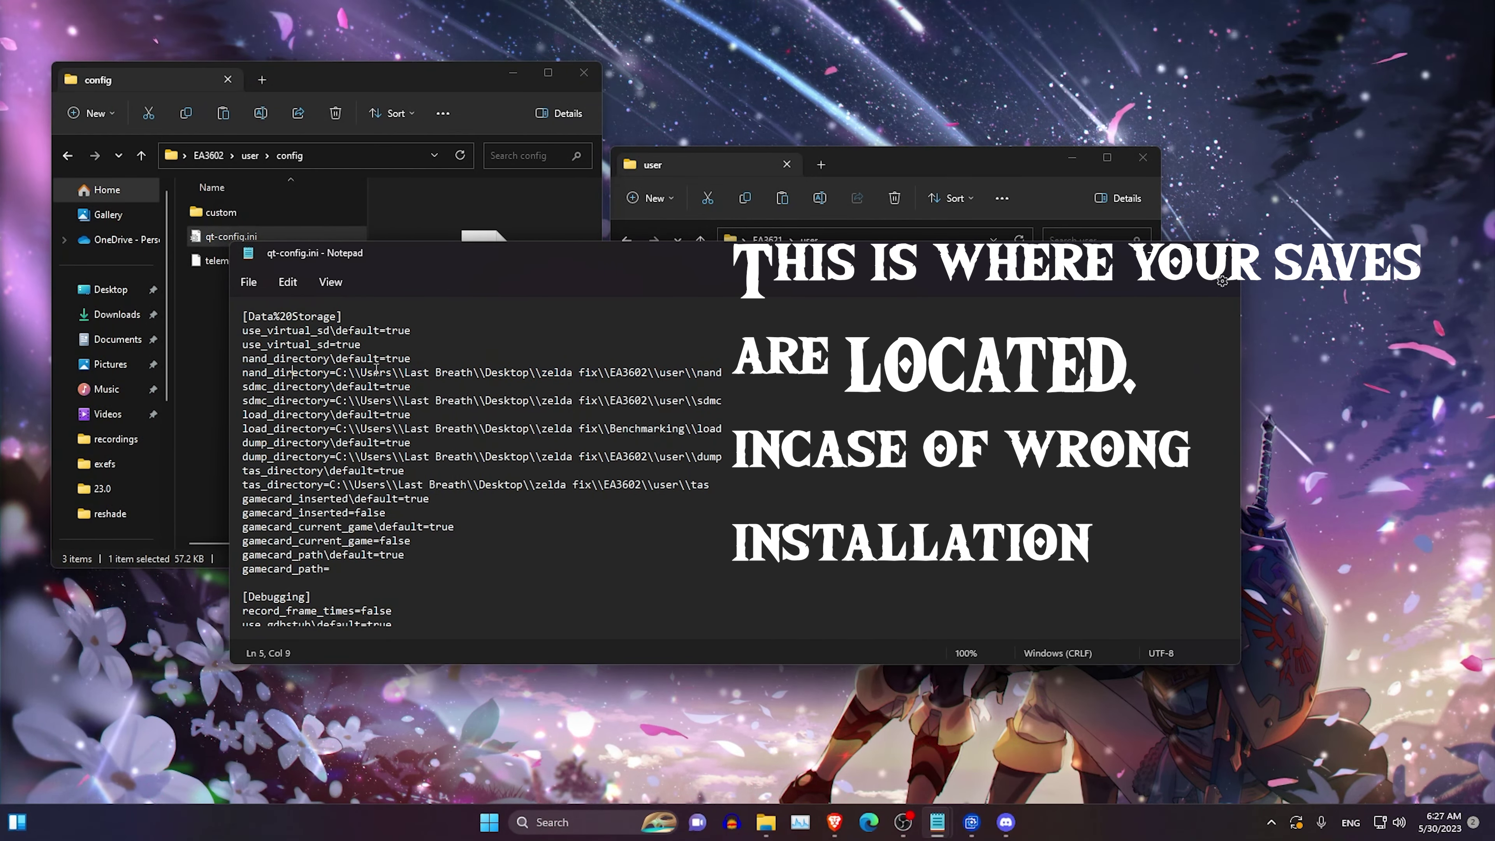
{"action": "left_click_drag", "start_coordinate": [481, 382], "coordinate": [340, 374]}
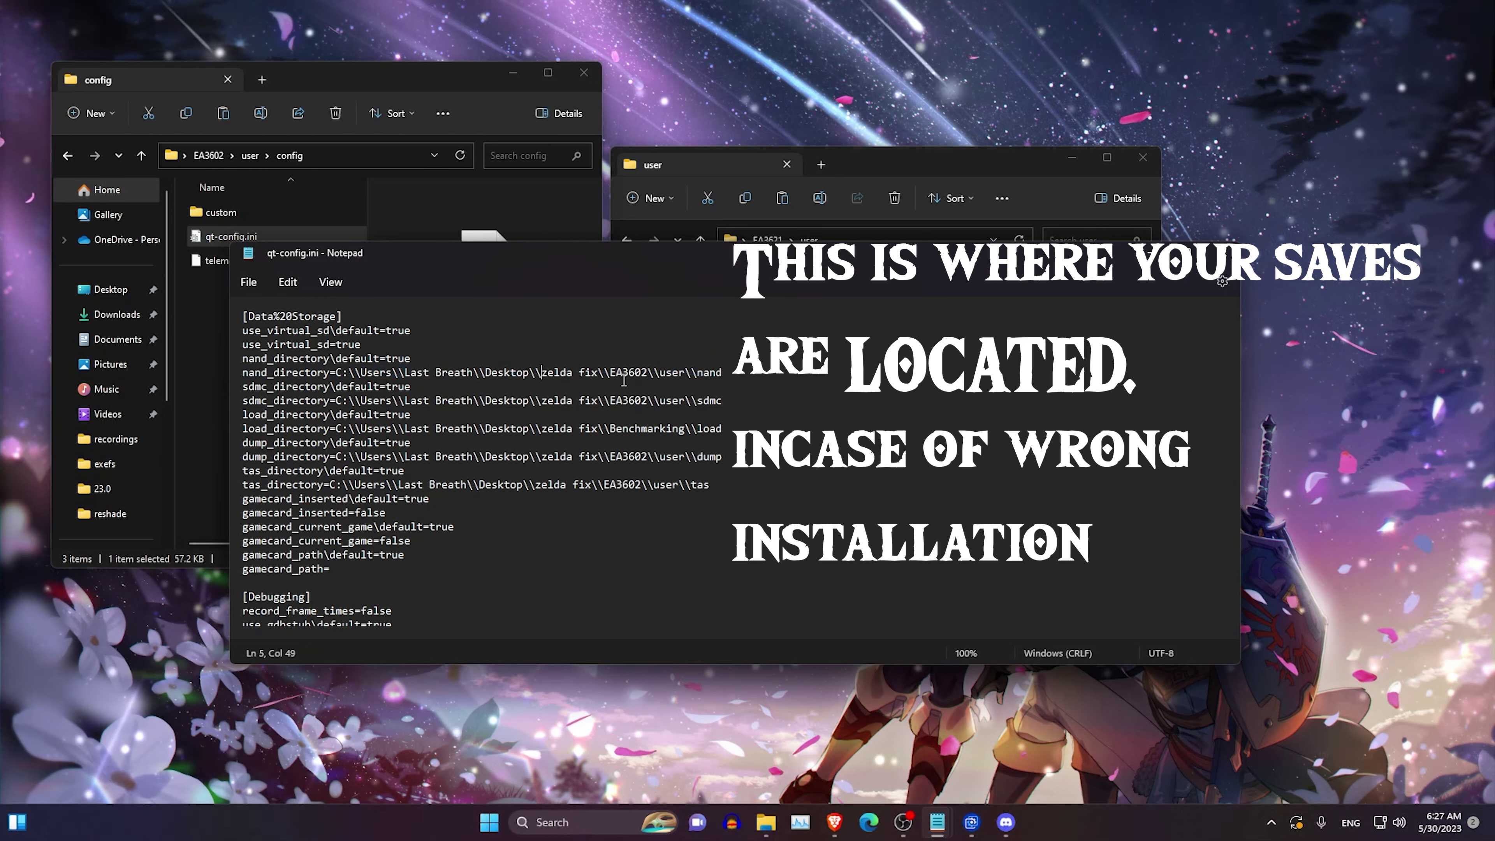
{"action": "left_click_drag", "start_coordinate": [604, 372], "coordinate": [648, 372]}
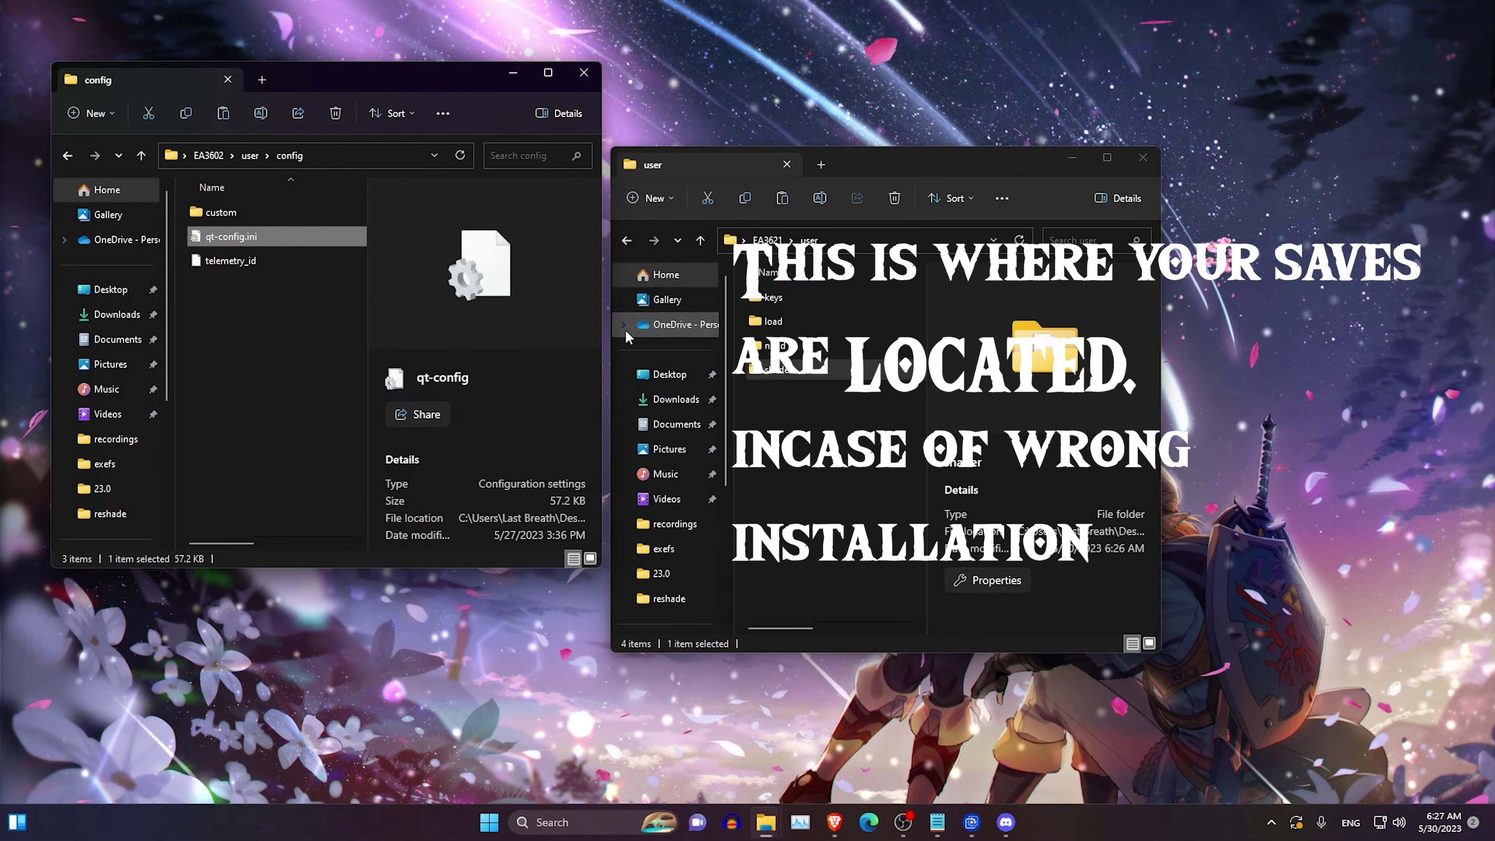
{"action": "key", "text": "alt+Up"}
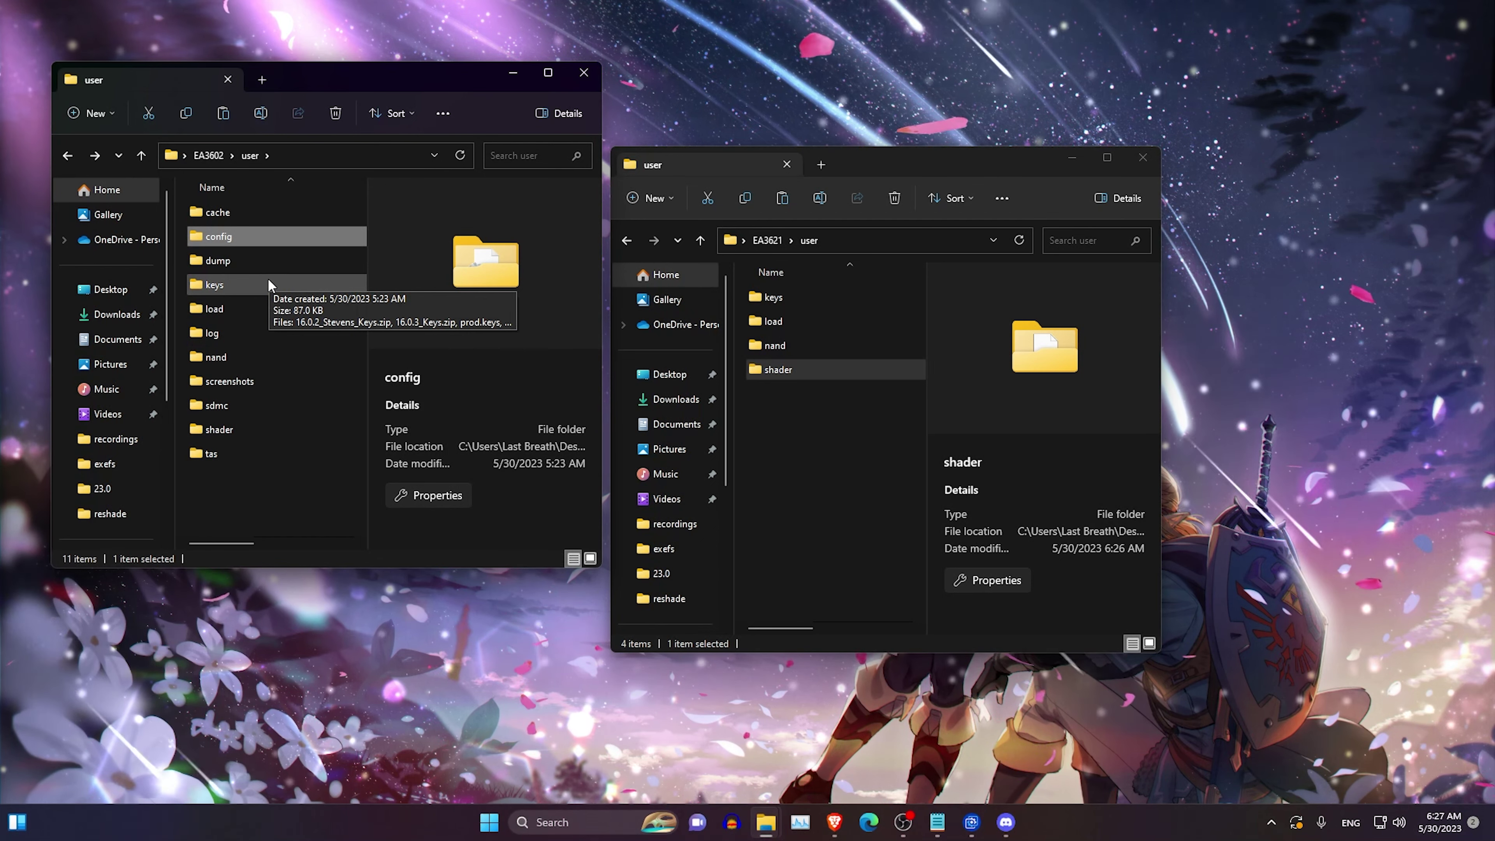
Go up from EA3621\user to EA3621 and launch the yuzu executable.
{"action": "left_click", "coordinate": [782, 412]}
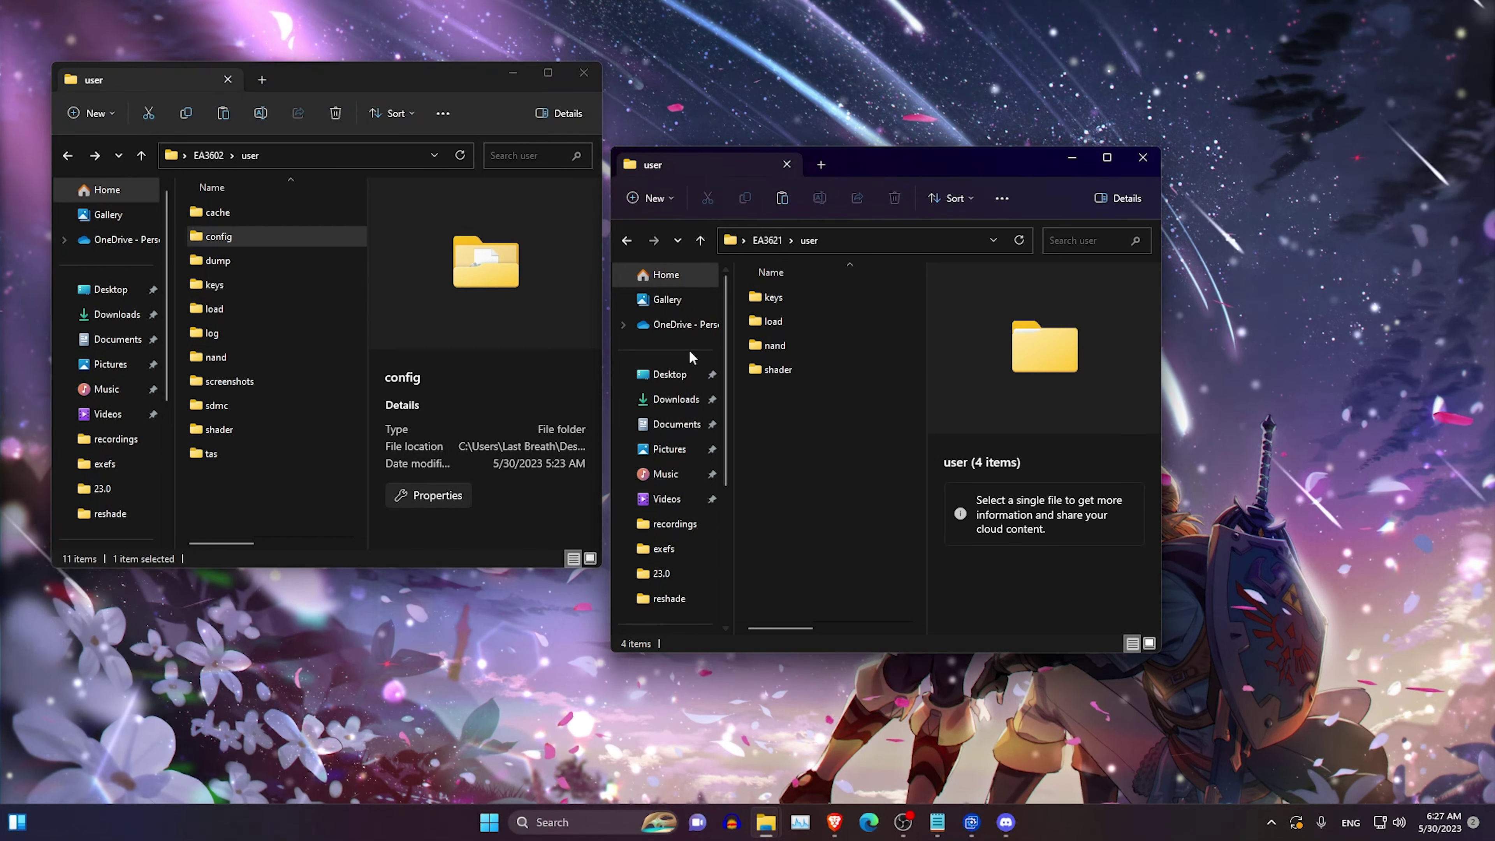
{"action": "key", "text": "alt+Up"}
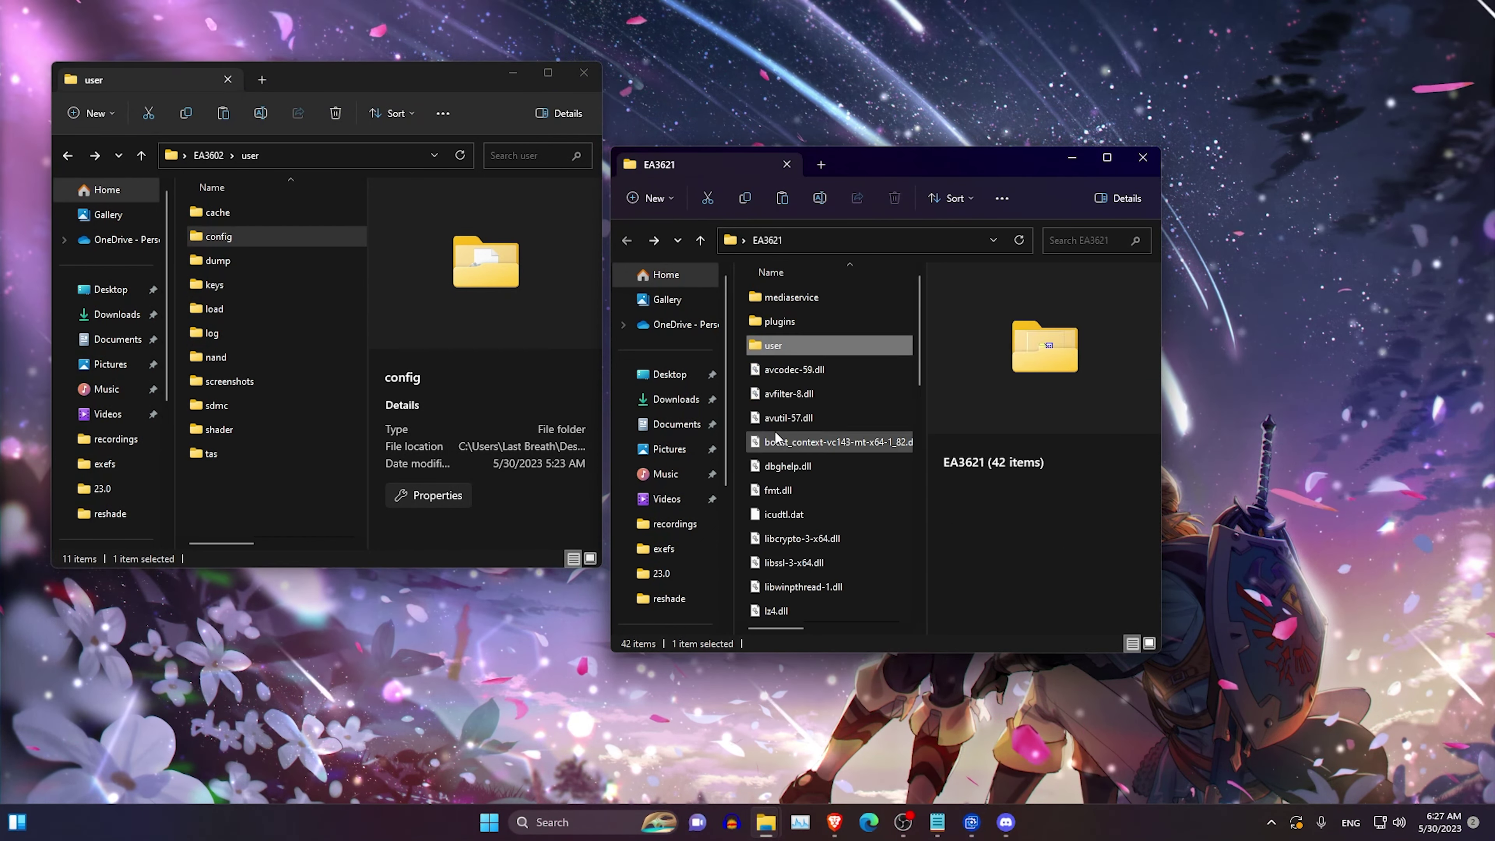
{"action": "scroll", "coordinate": [776, 495], "scroll_direction": "down", "scroll_amount": 10}
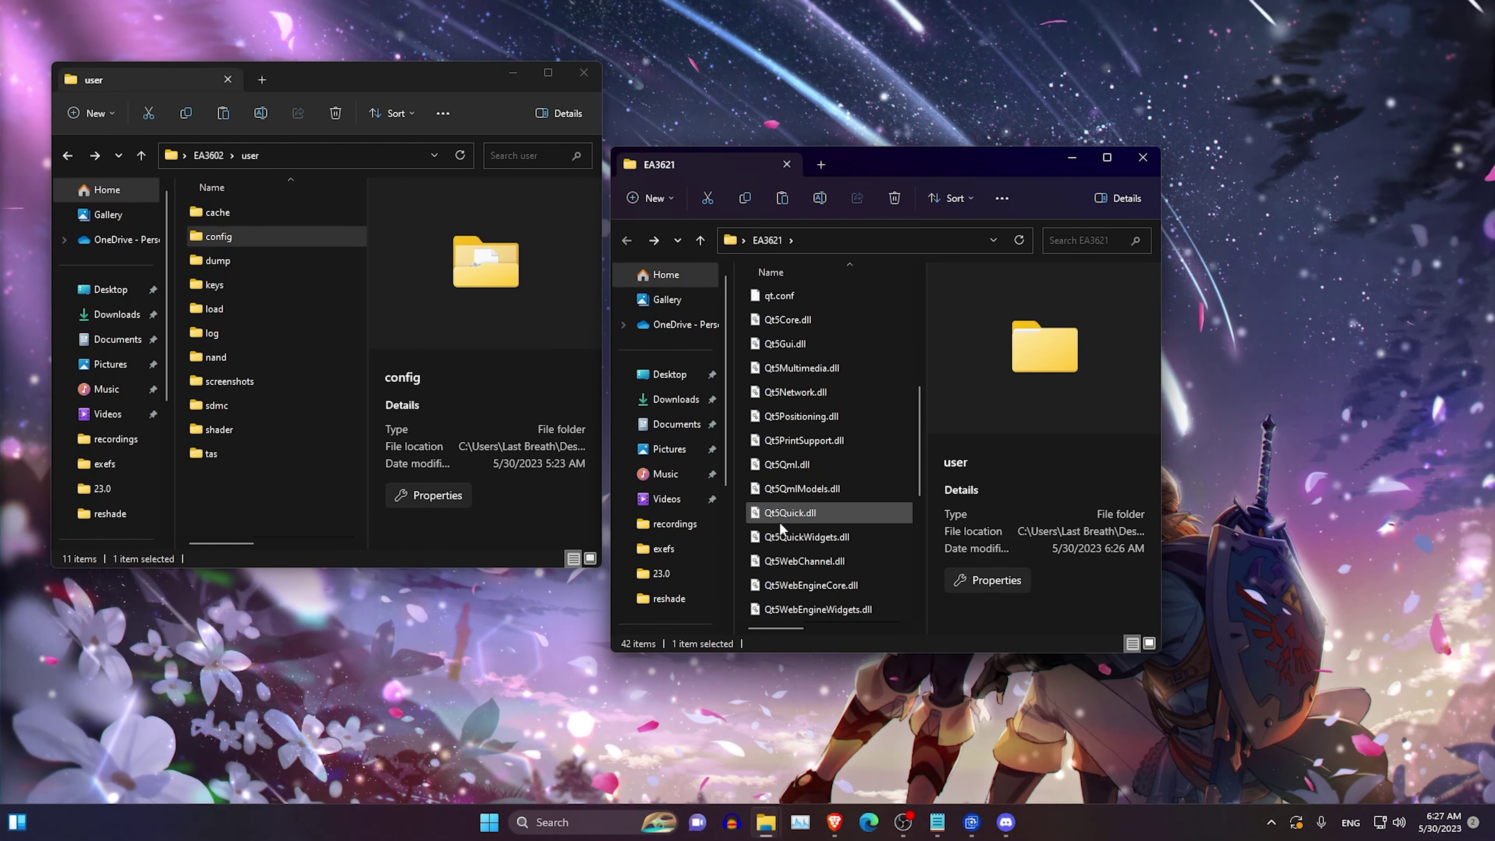
{"action": "double_click", "coordinate": [779, 521]}
Decline telemetry and add Desktop\Tears of the Kingdom as a yuzu game directory.
{"action": "left_click", "coordinate": [836, 431]}
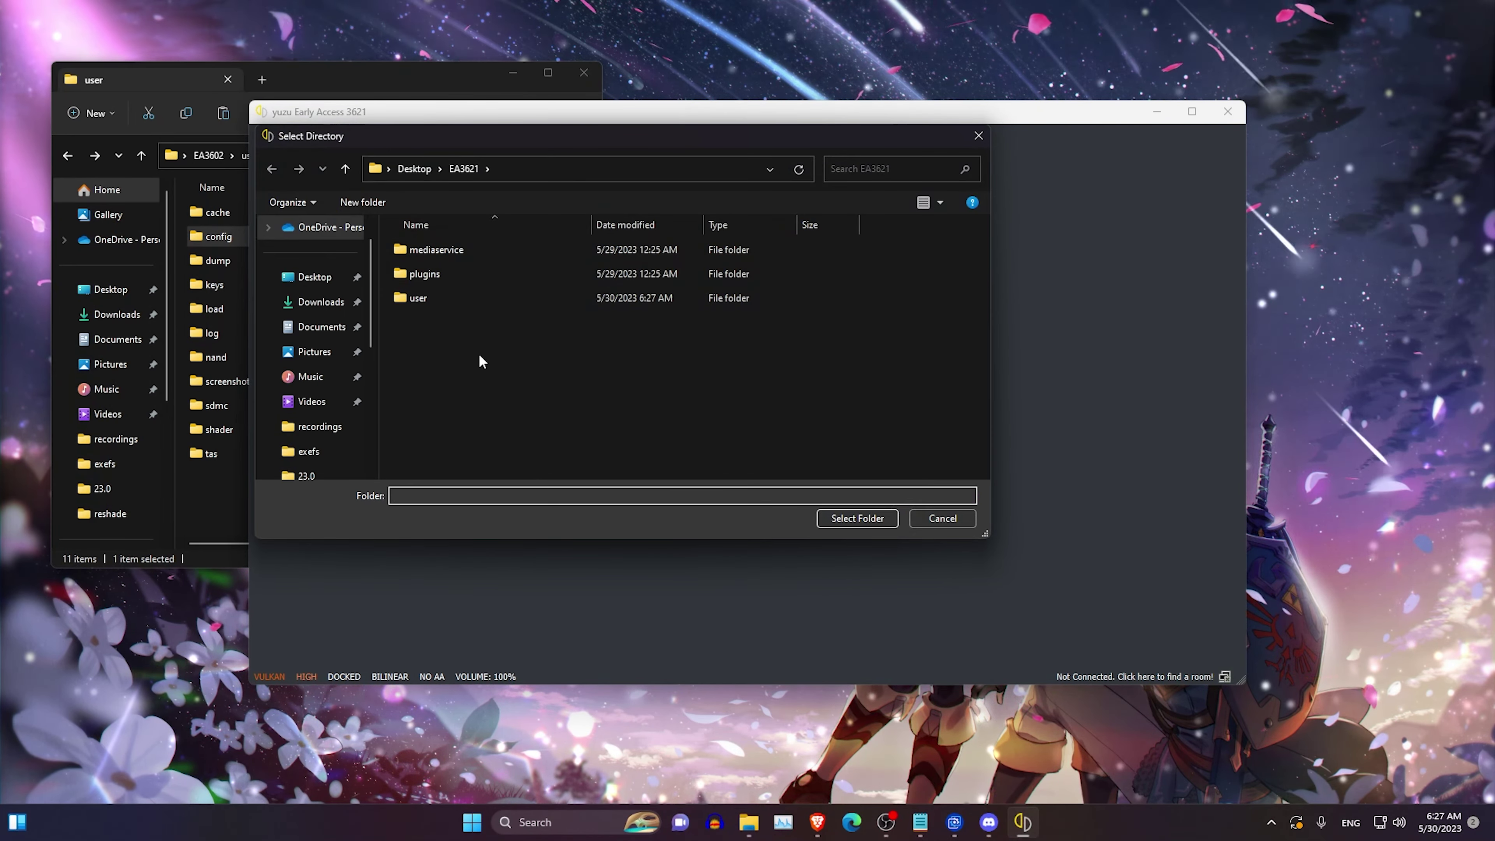
{"action": "left_click", "coordinate": [315, 285]}
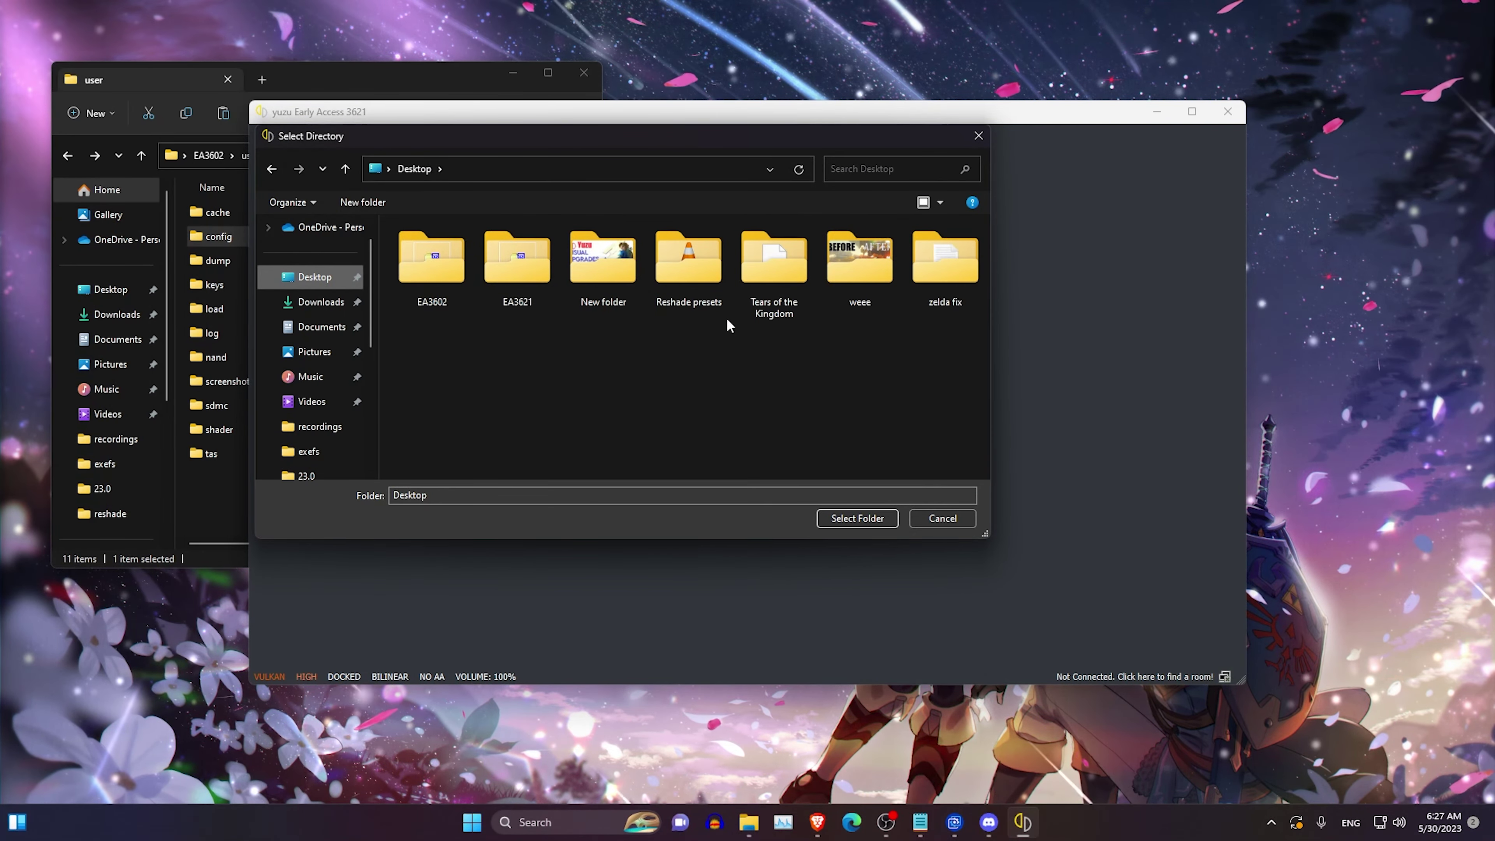
{"action": "double_click", "coordinate": [745, 304]}
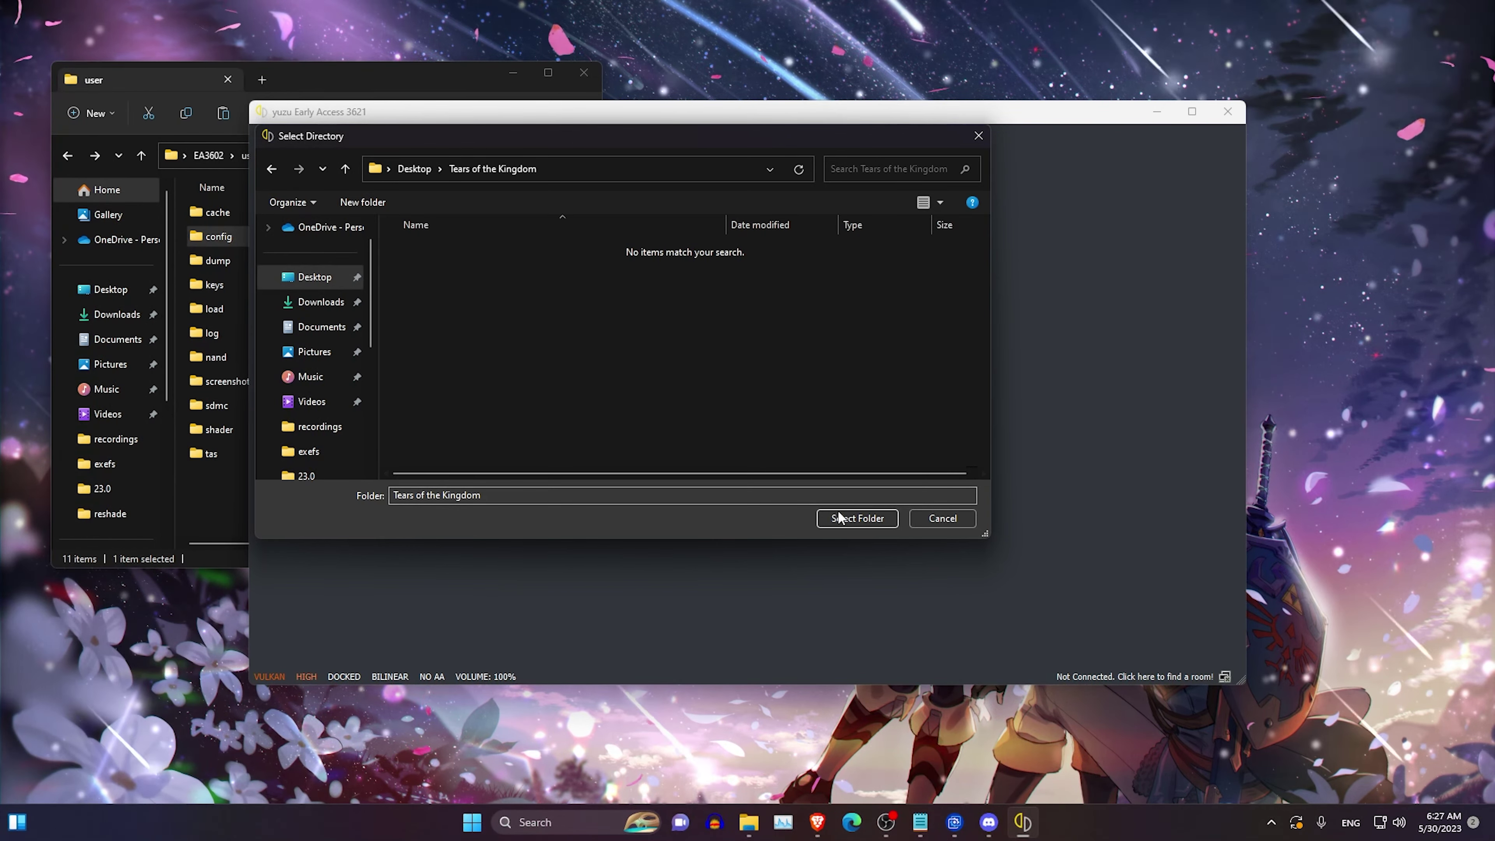
{"action": "left_click", "coordinate": [837, 510]}
{"action": "right_click", "coordinate": [469, 253]}
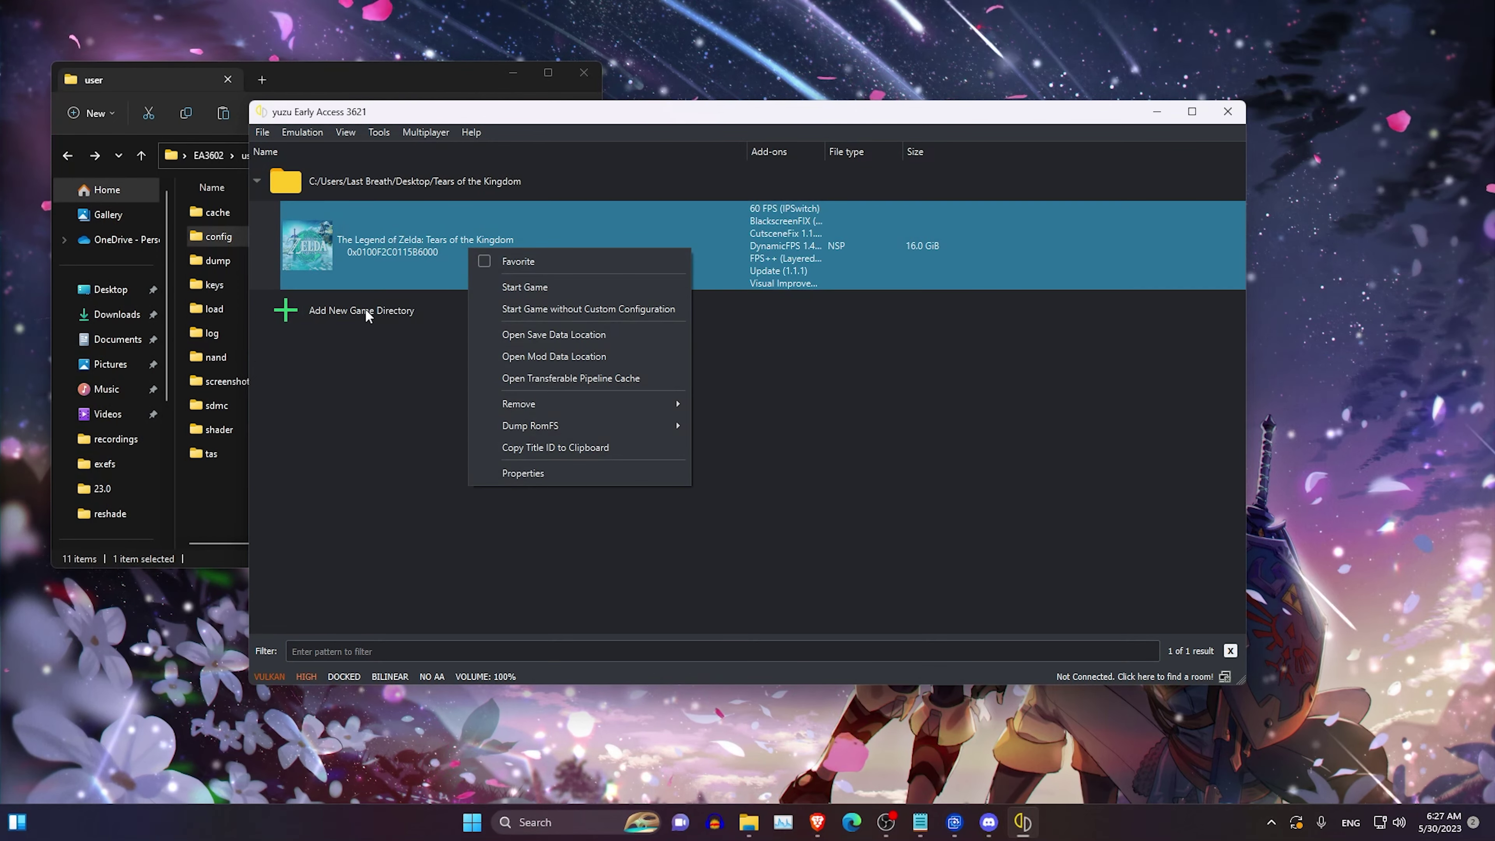
{"action": "left_click", "coordinate": [436, 508]}
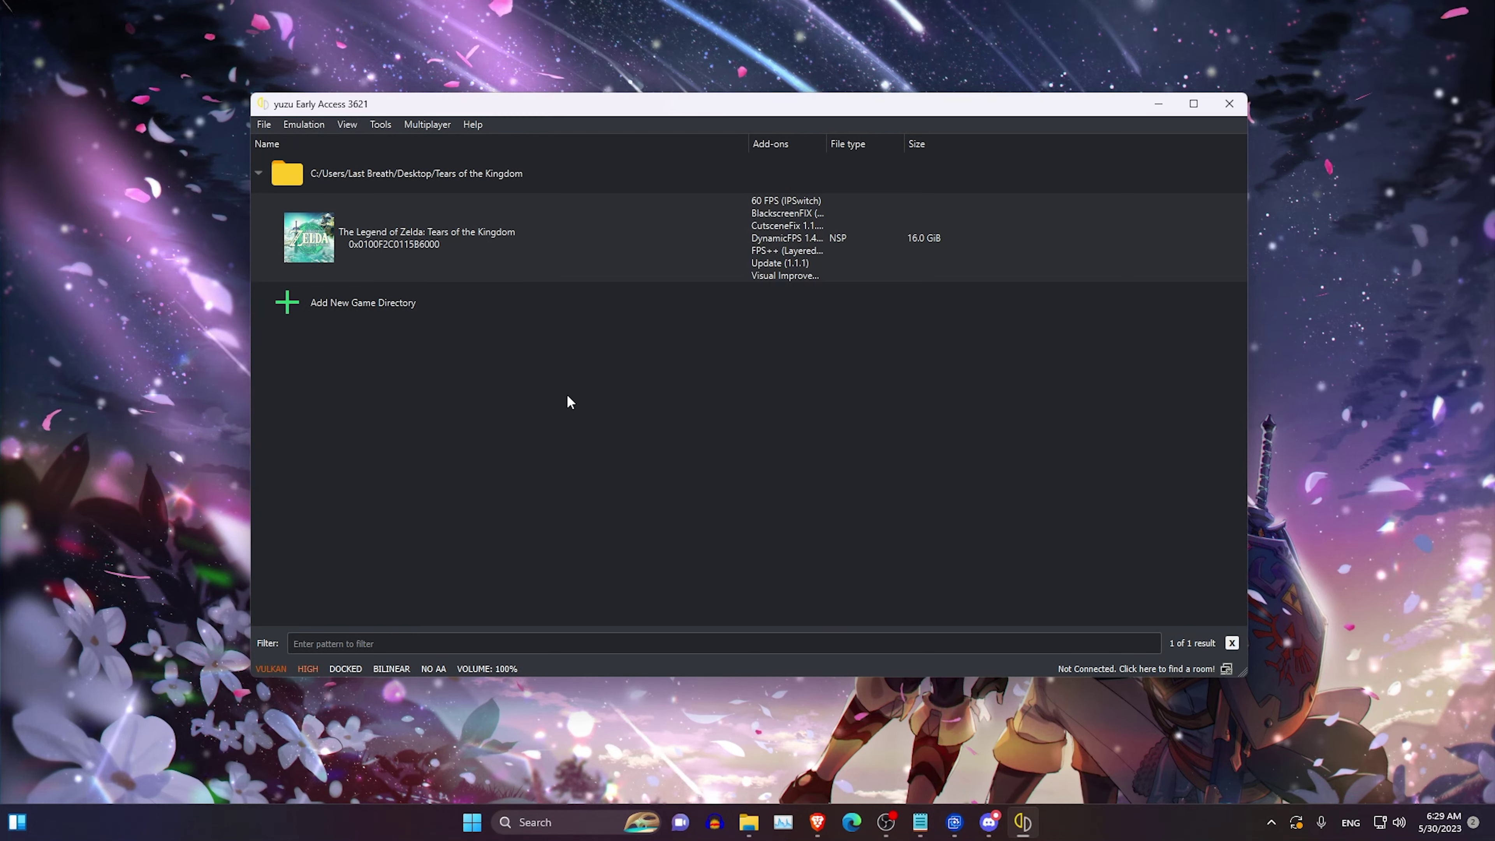
{"action": "left_click", "coordinate": [360, 247]}
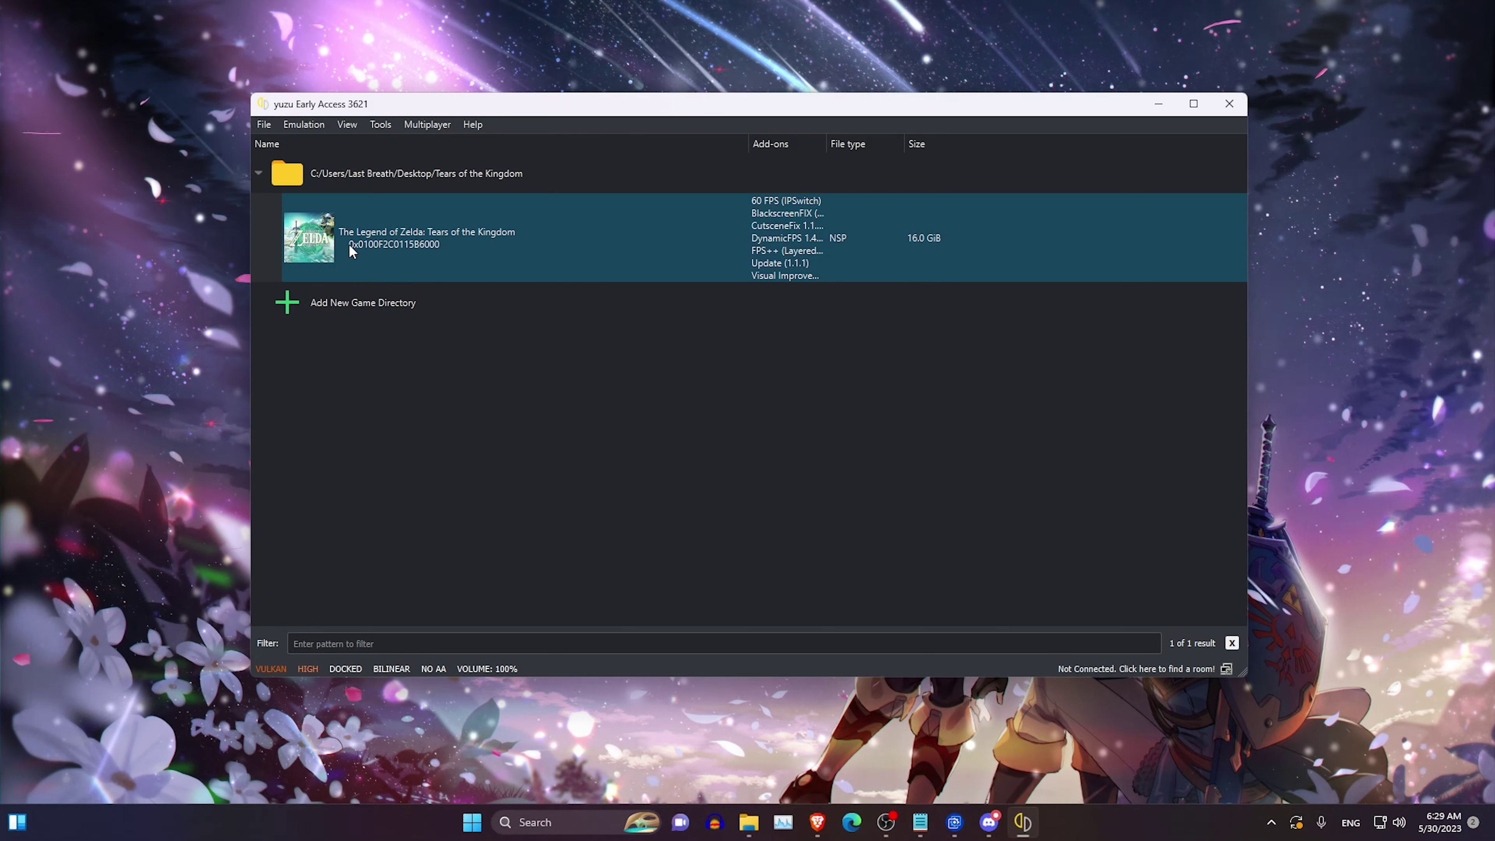
Remove Tears of the Kingdom's installed 1.1.1 update via Remove Installed Update and confirm.
{"action": "right_click", "coordinate": [349, 244]}
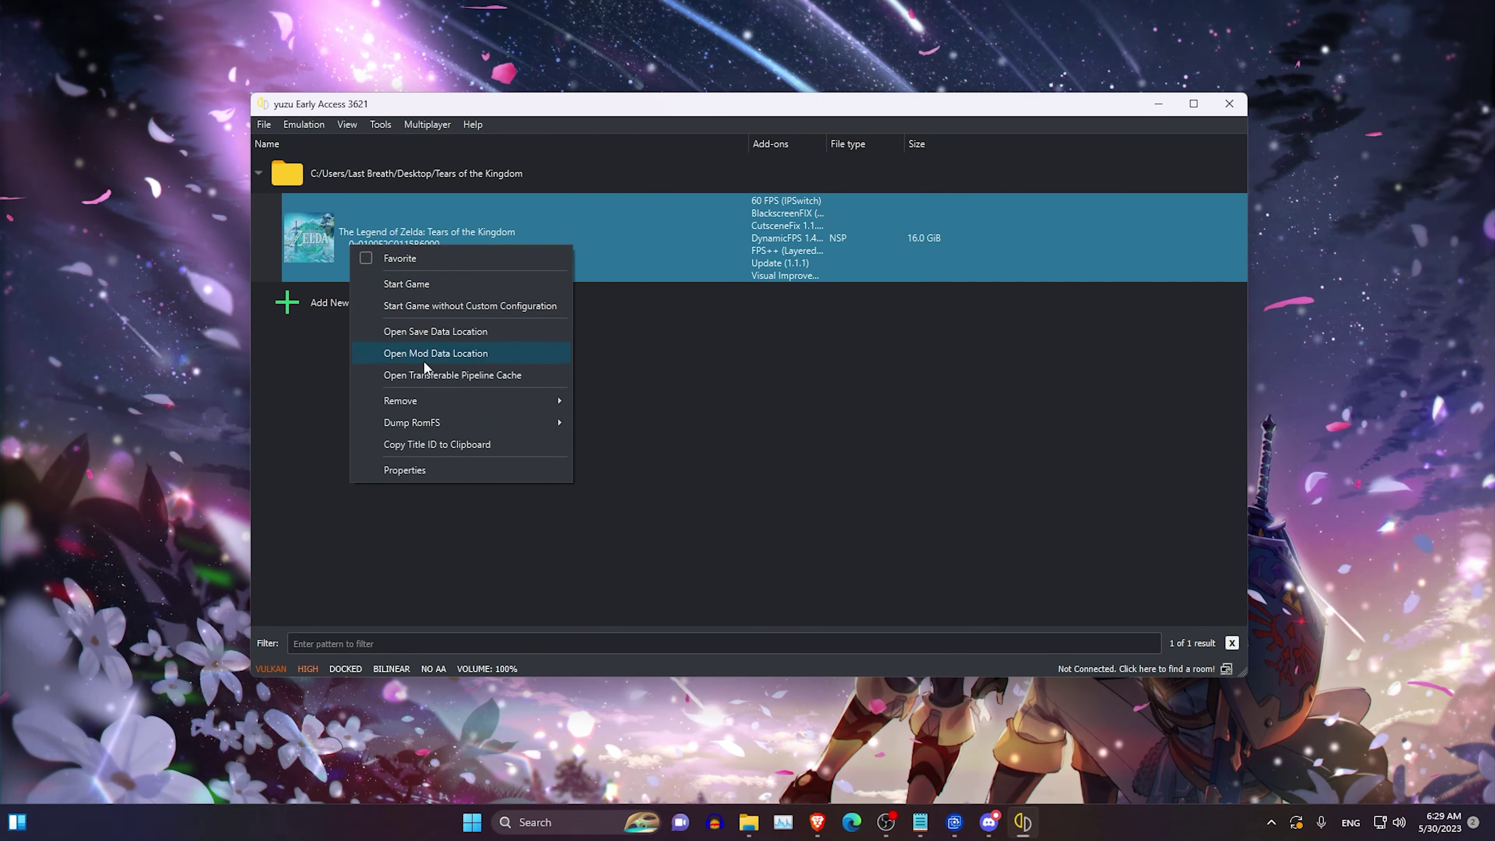
{"action": "mouse_move", "coordinate": [459, 402]}
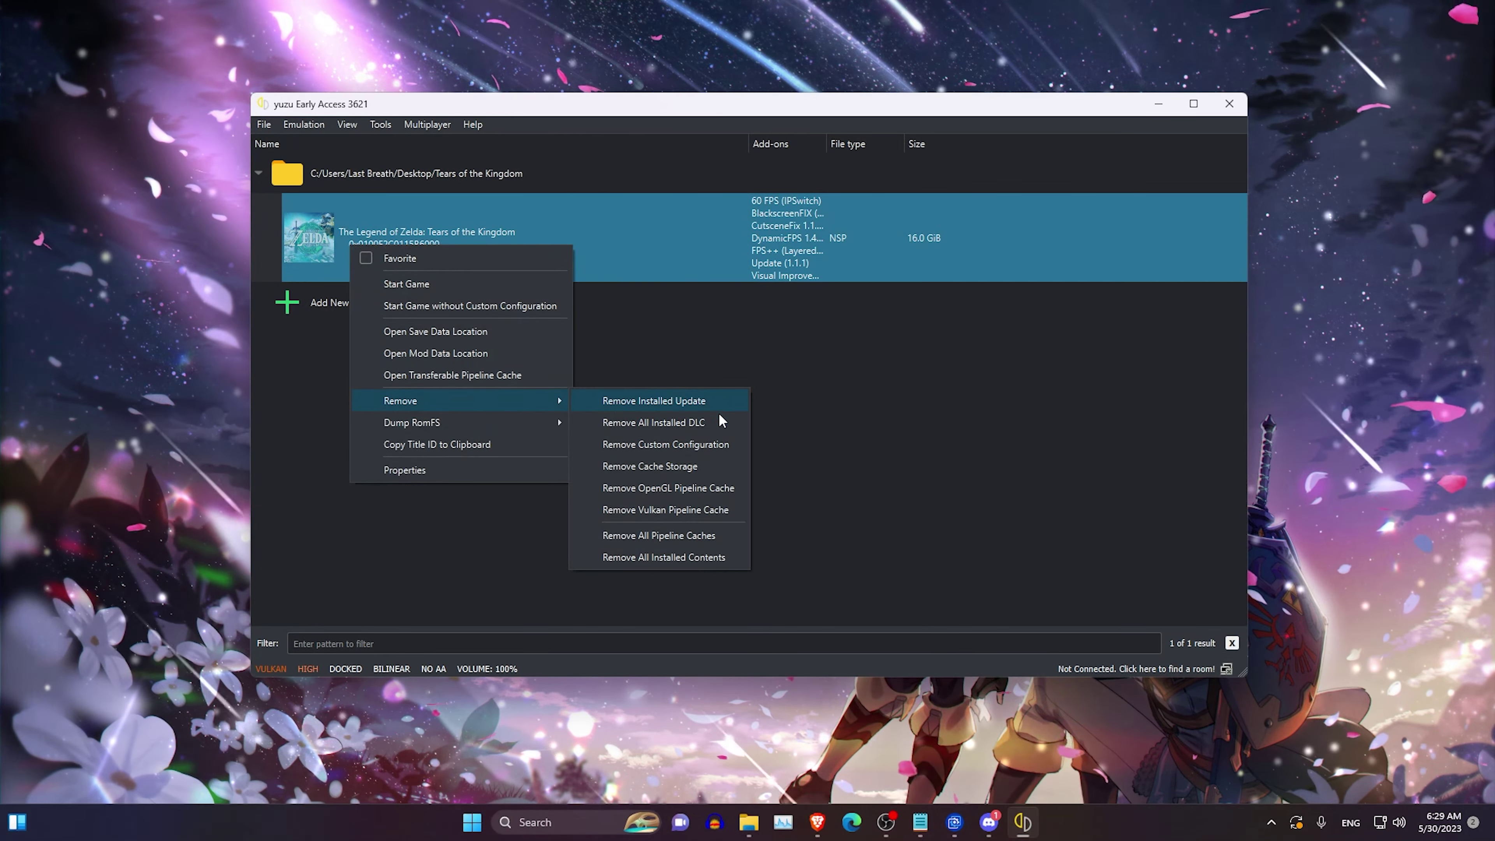
{"action": "left_click", "coordinate": [663, 399]}
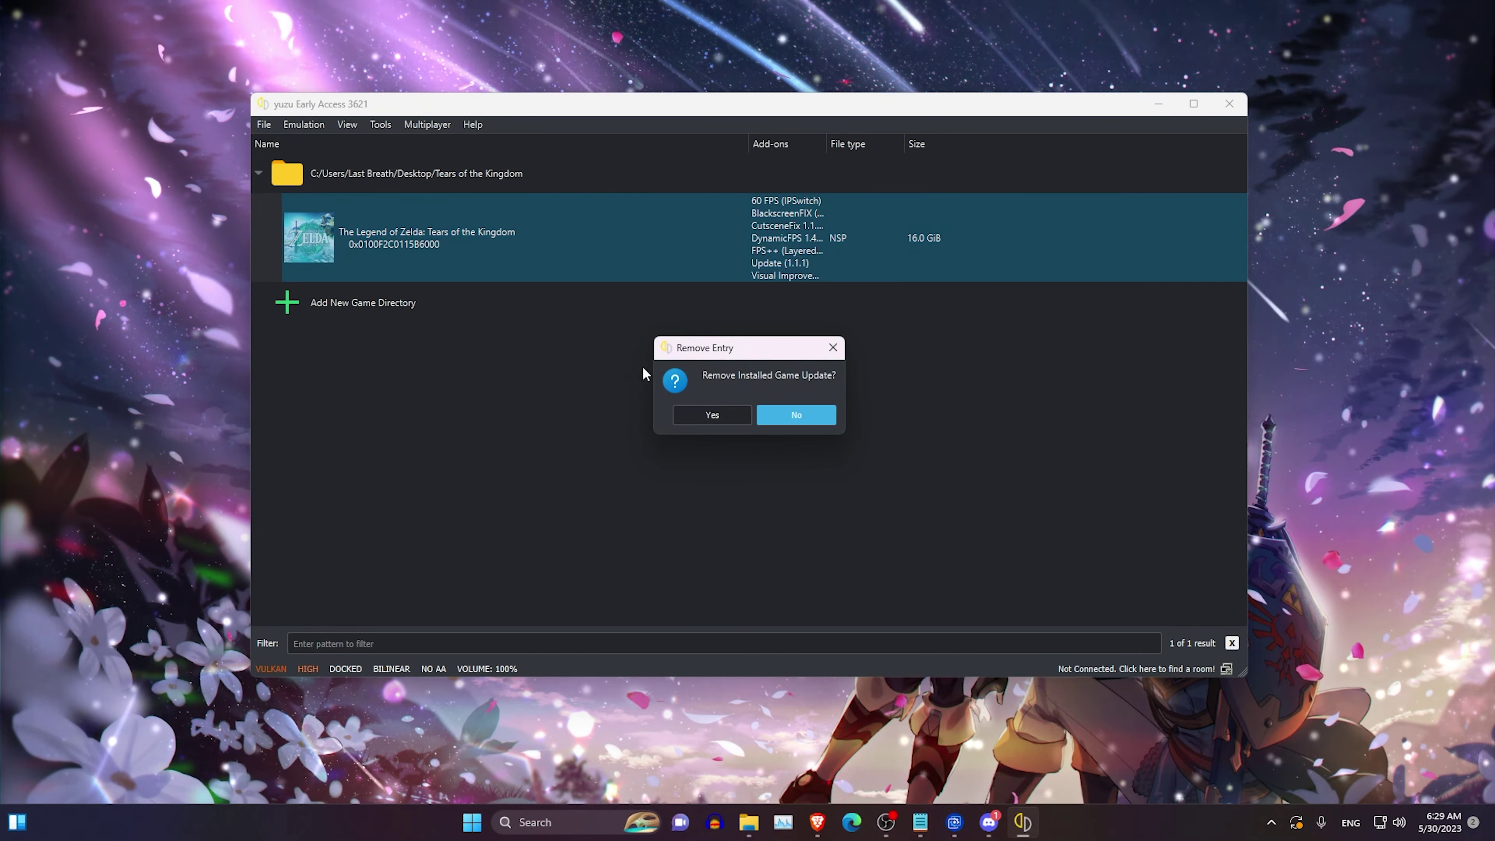
{"action": "left_click", "coordinate": [691, 415]}
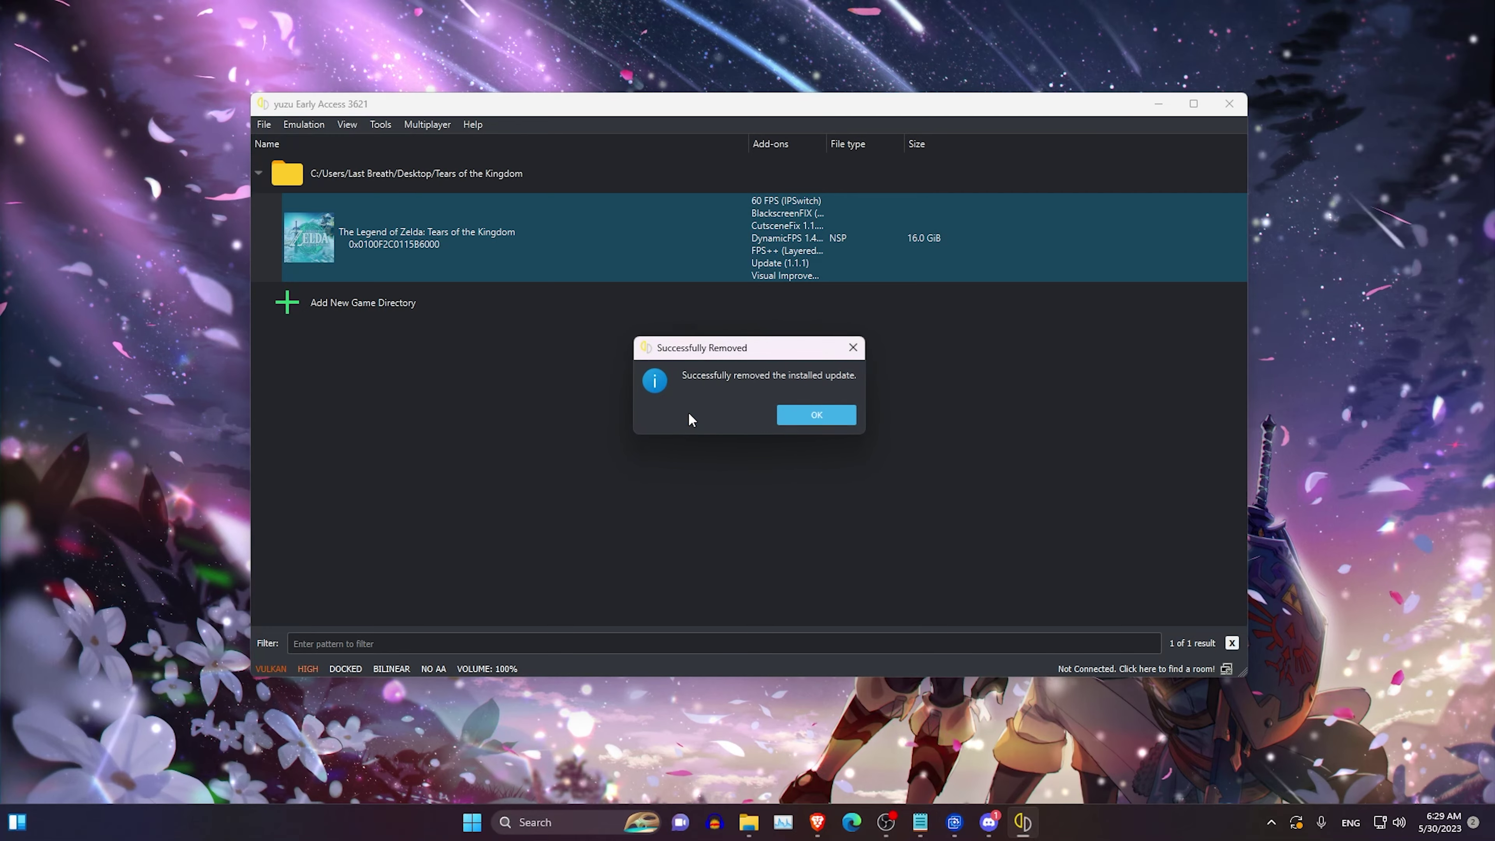
{"action": "left_click", "coordinate": [806, 415]}
{"action": "left_click", "coordinate": [262, 125]}
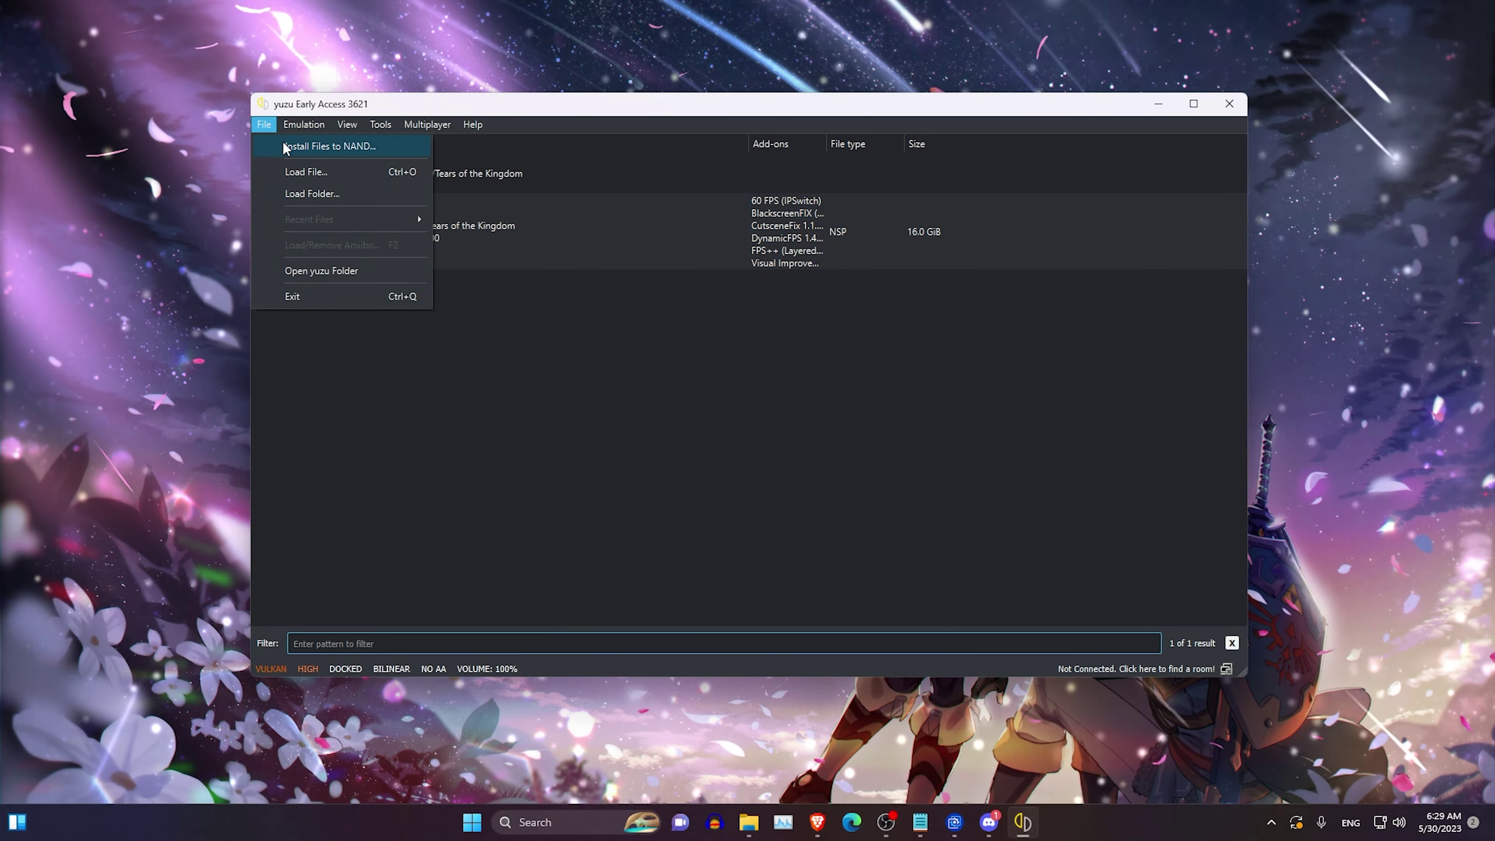
Install Update.nsp from Desktop\Tears of the Kingdom into the NAND, adding the Update (1.1.0) add-on.
{"action": "left_click", "coordinate": [282, 140]}
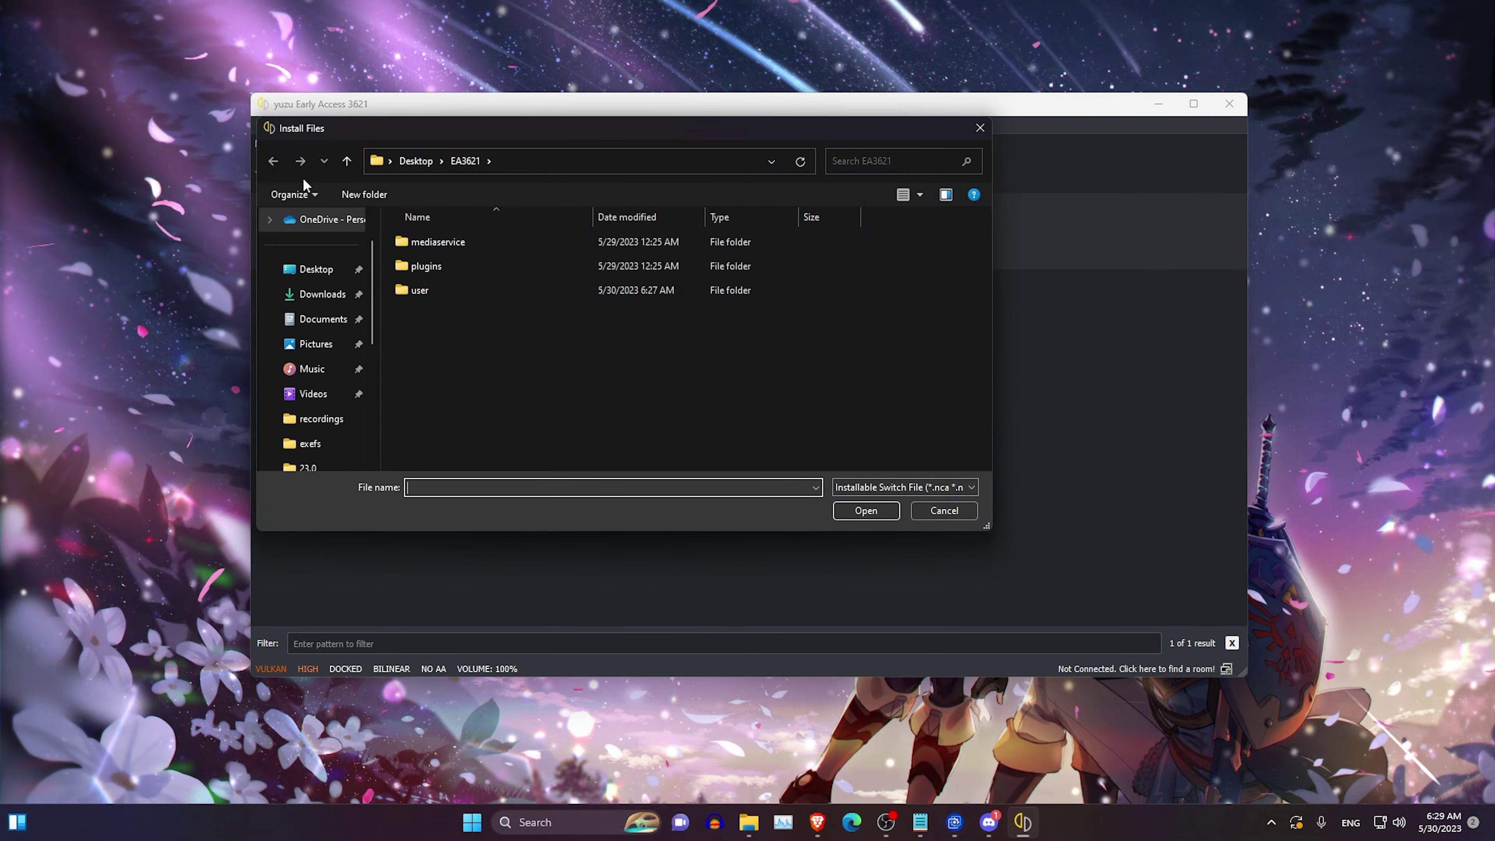
{"action": "left_click", "coordinate": [325, 271]}
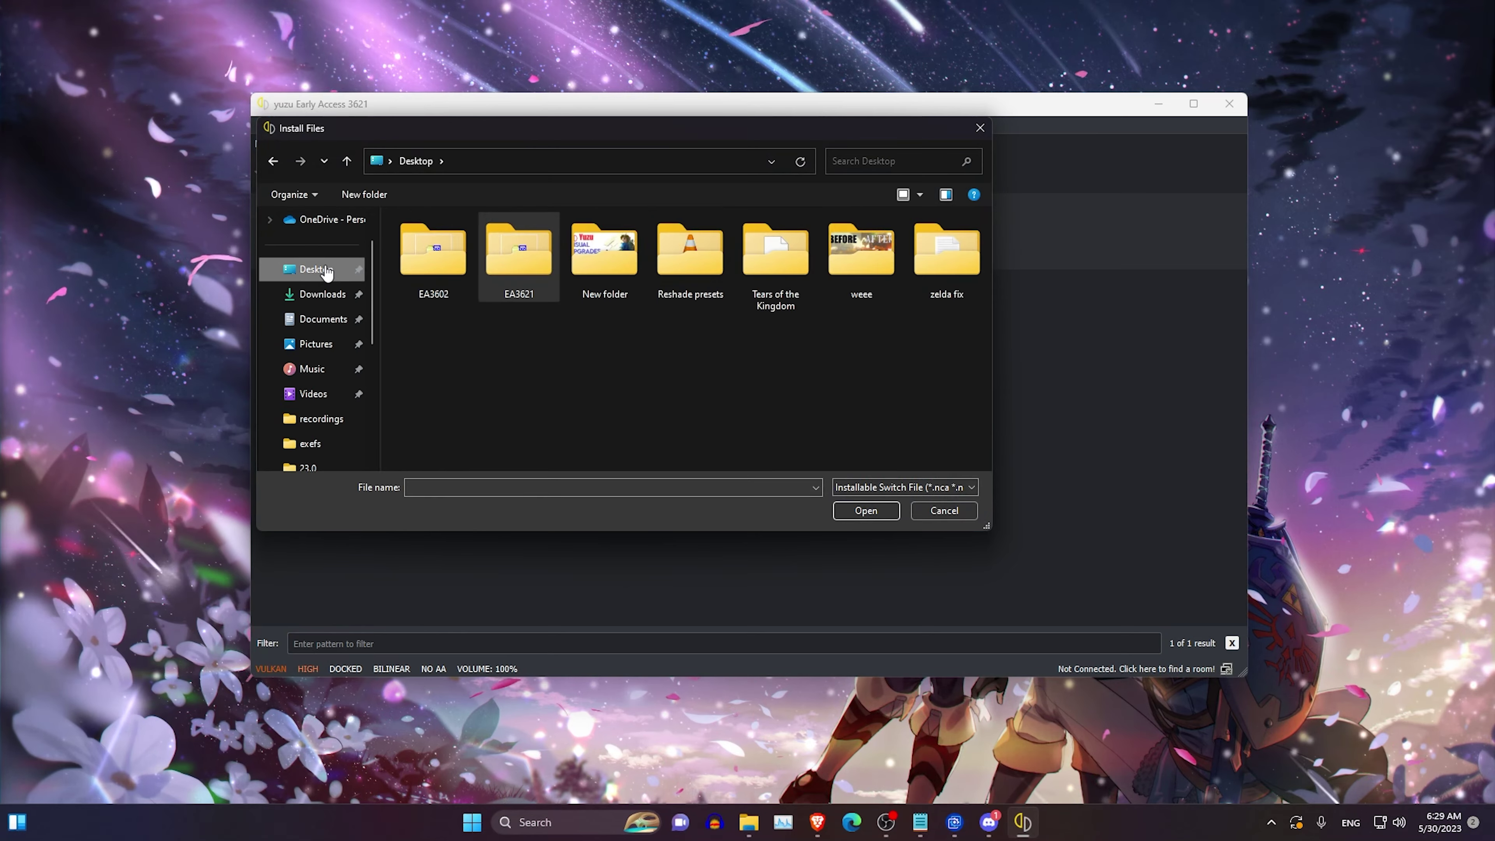
{"action": "double_click", "coordinate": [754, 256]}
{"action": "left_click", "coordinate": [464, 243]}
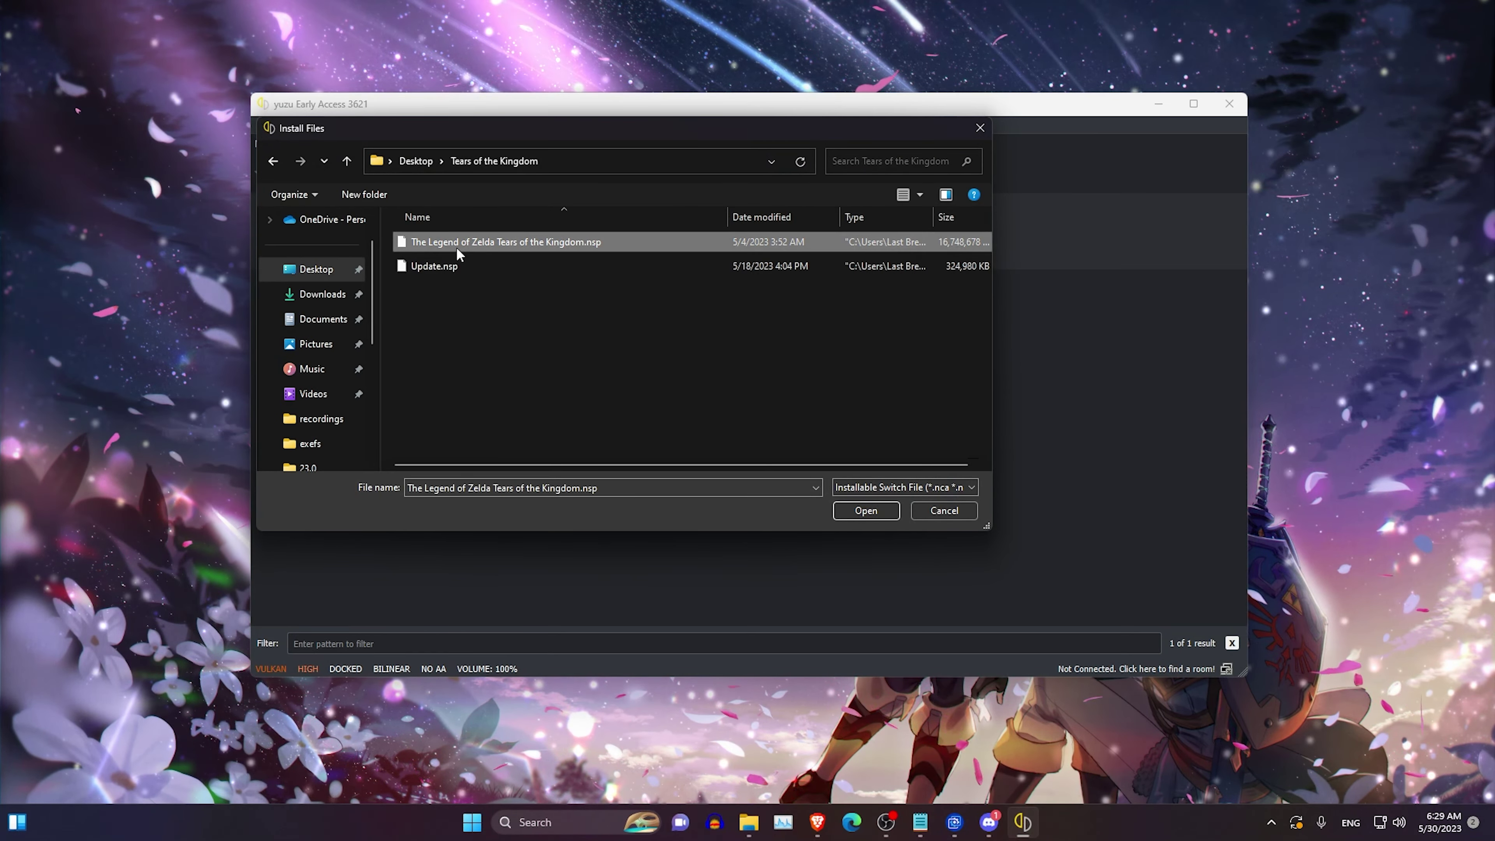
{"action": "left_click", "coordinate": [433, 265]}
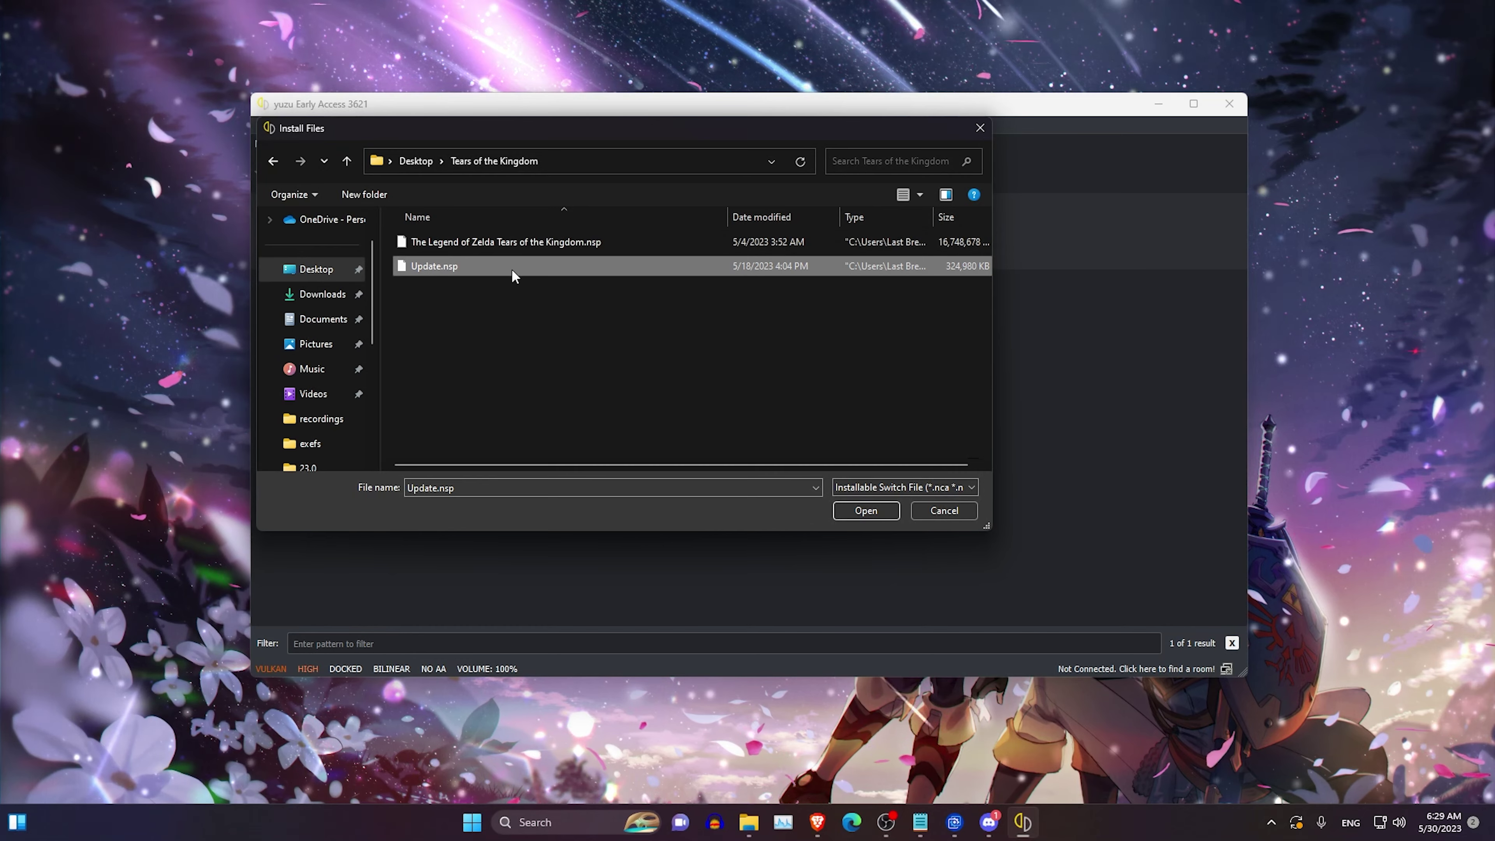
{"action": "double_click", "coordinate": [464, 267]}
{"action": "left_click", "coordinate": [768, 490]}
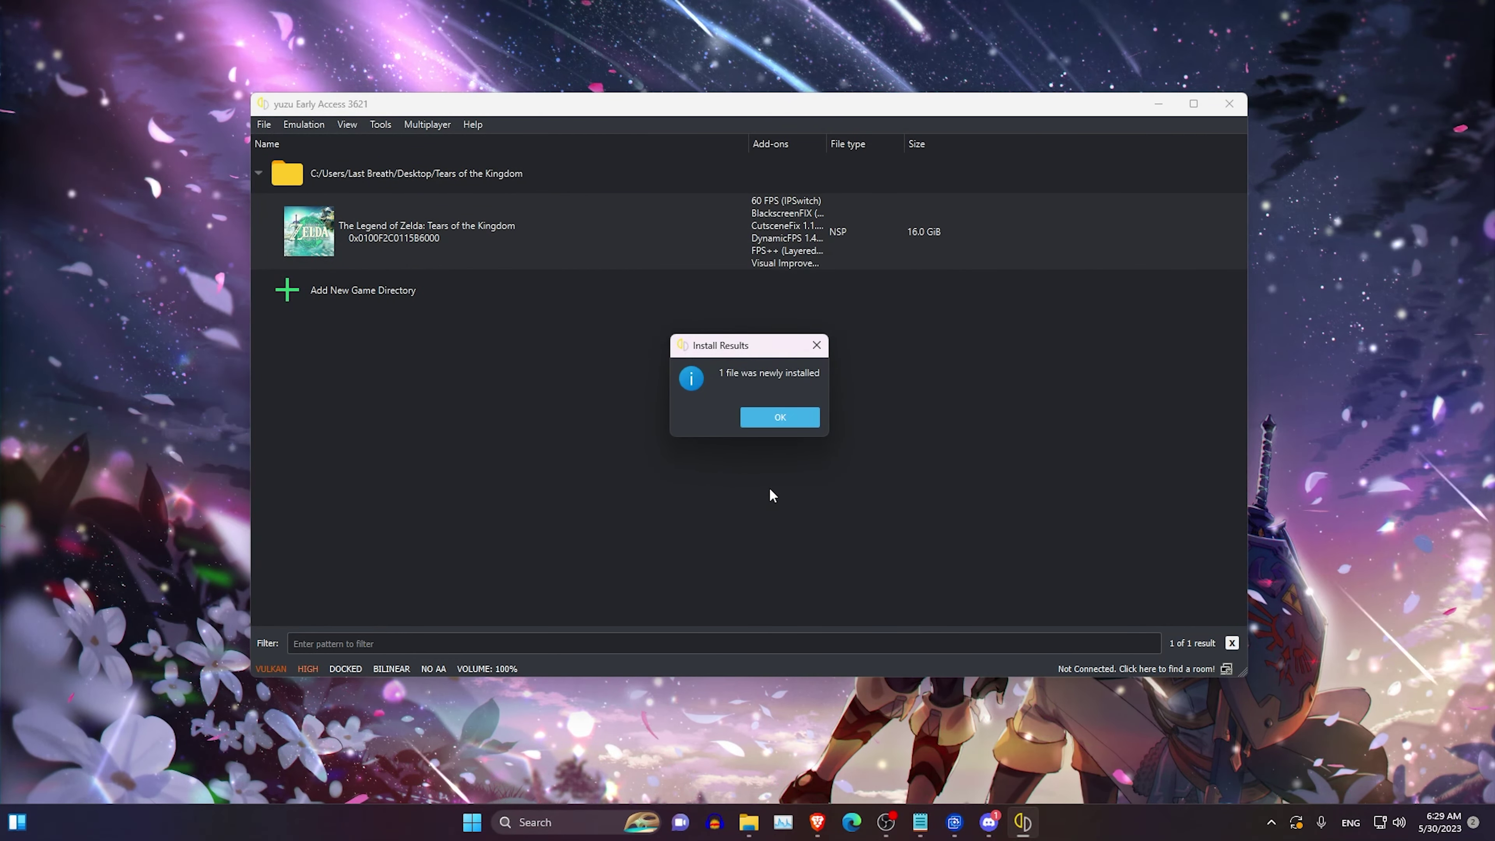
{"action": "key", "text": "Return"}
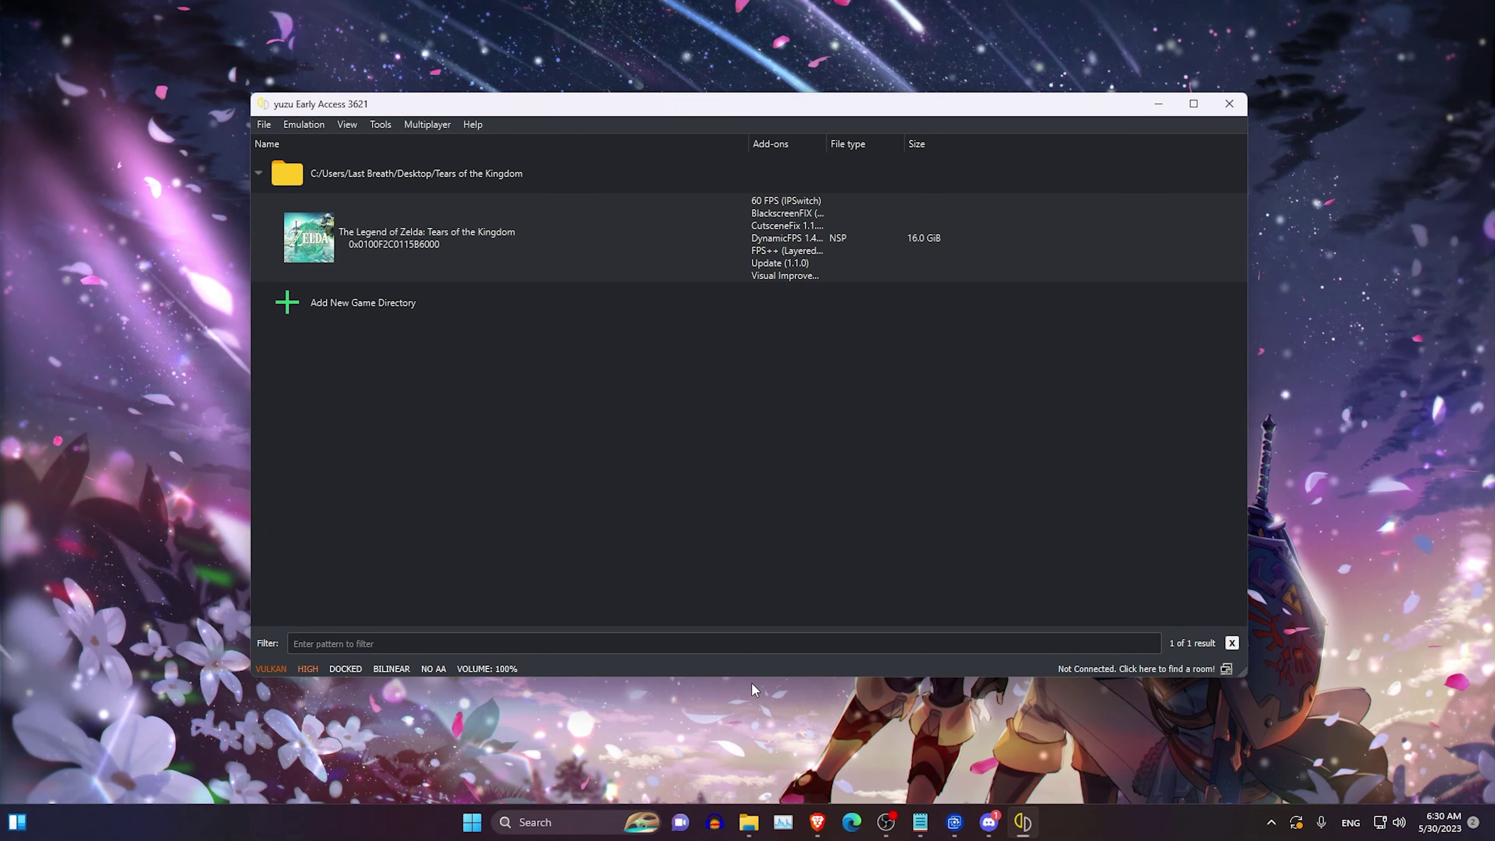
Open the transferable pipeline cache folder of Tears of the Kingdom from the game list.
{"action": "mouse_move", "coordinate": [745, 827]}
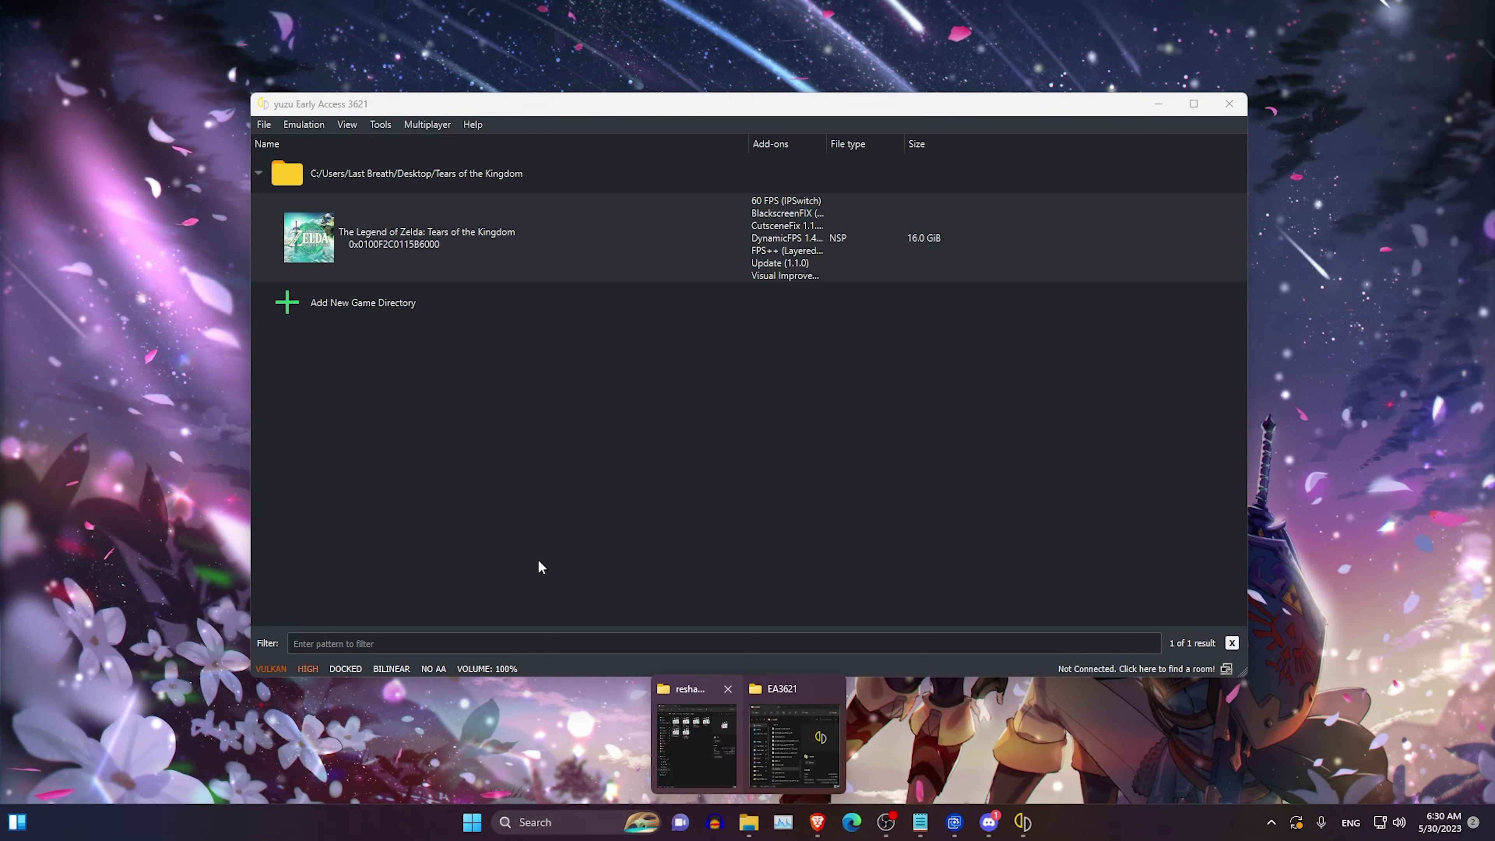
{"action": "left_click", "coordinate": [460, 250]}
{"action": "right_click", "coordinate": [461, 244]}
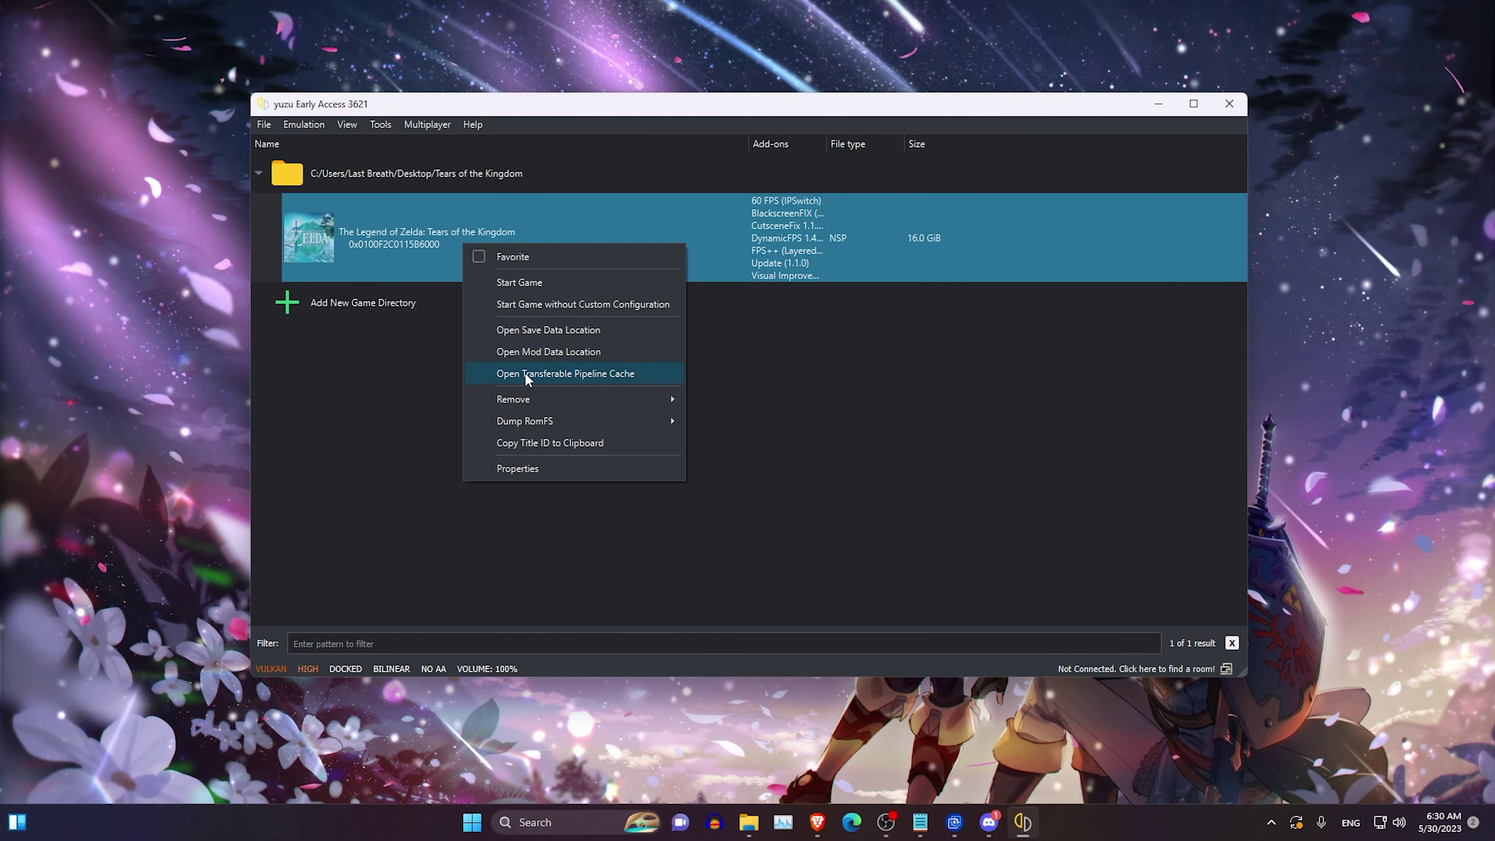
{"action": "left_click", "coordinate": [610, 372]}
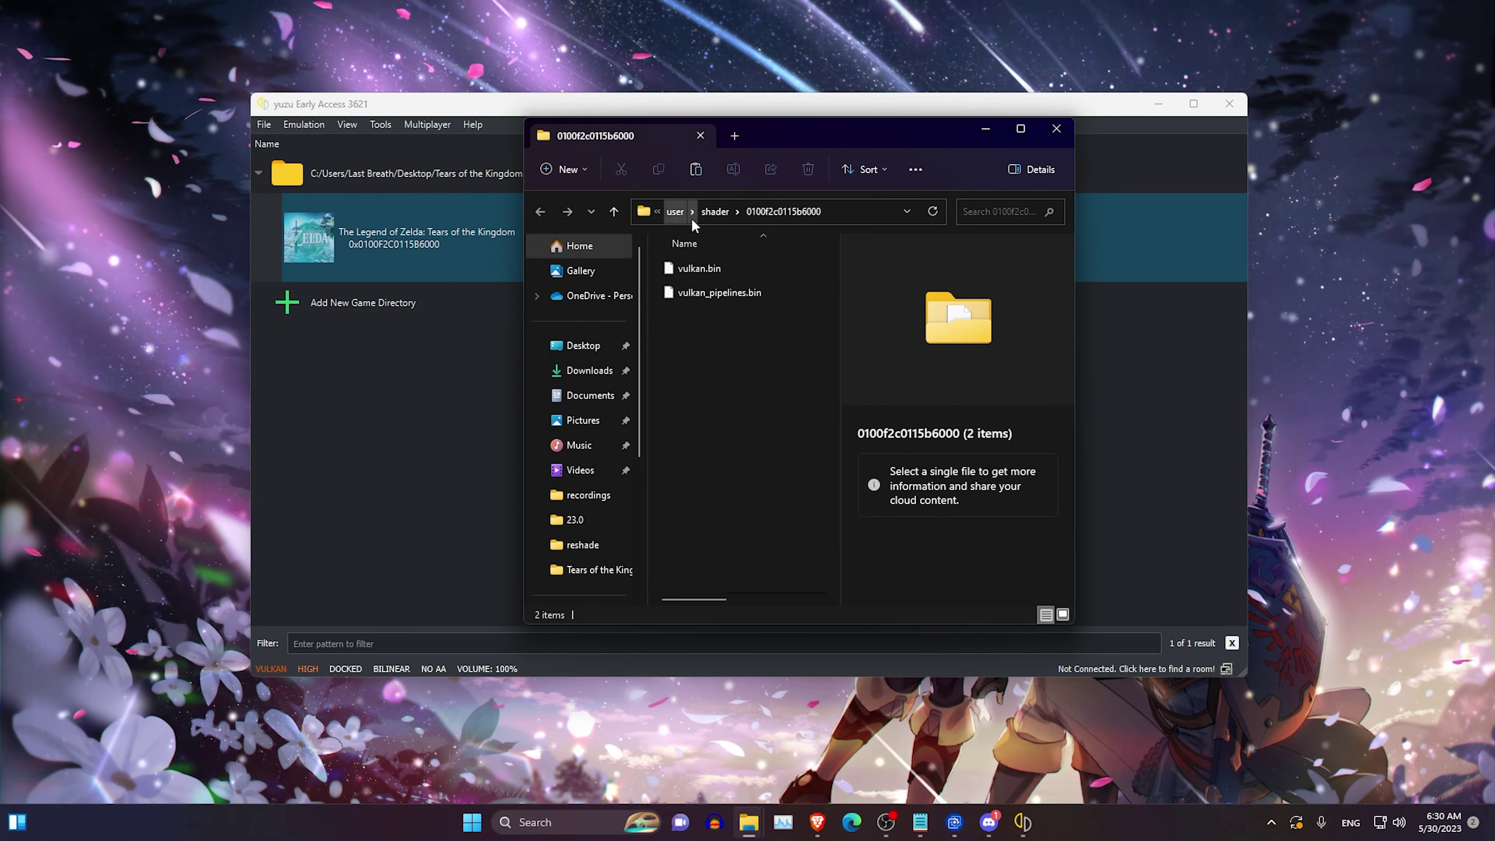
Rename the shader folder inside the user folder to shader2, then return to yuzu.
{"action": "left_click", "coordinate": [676, 212]}
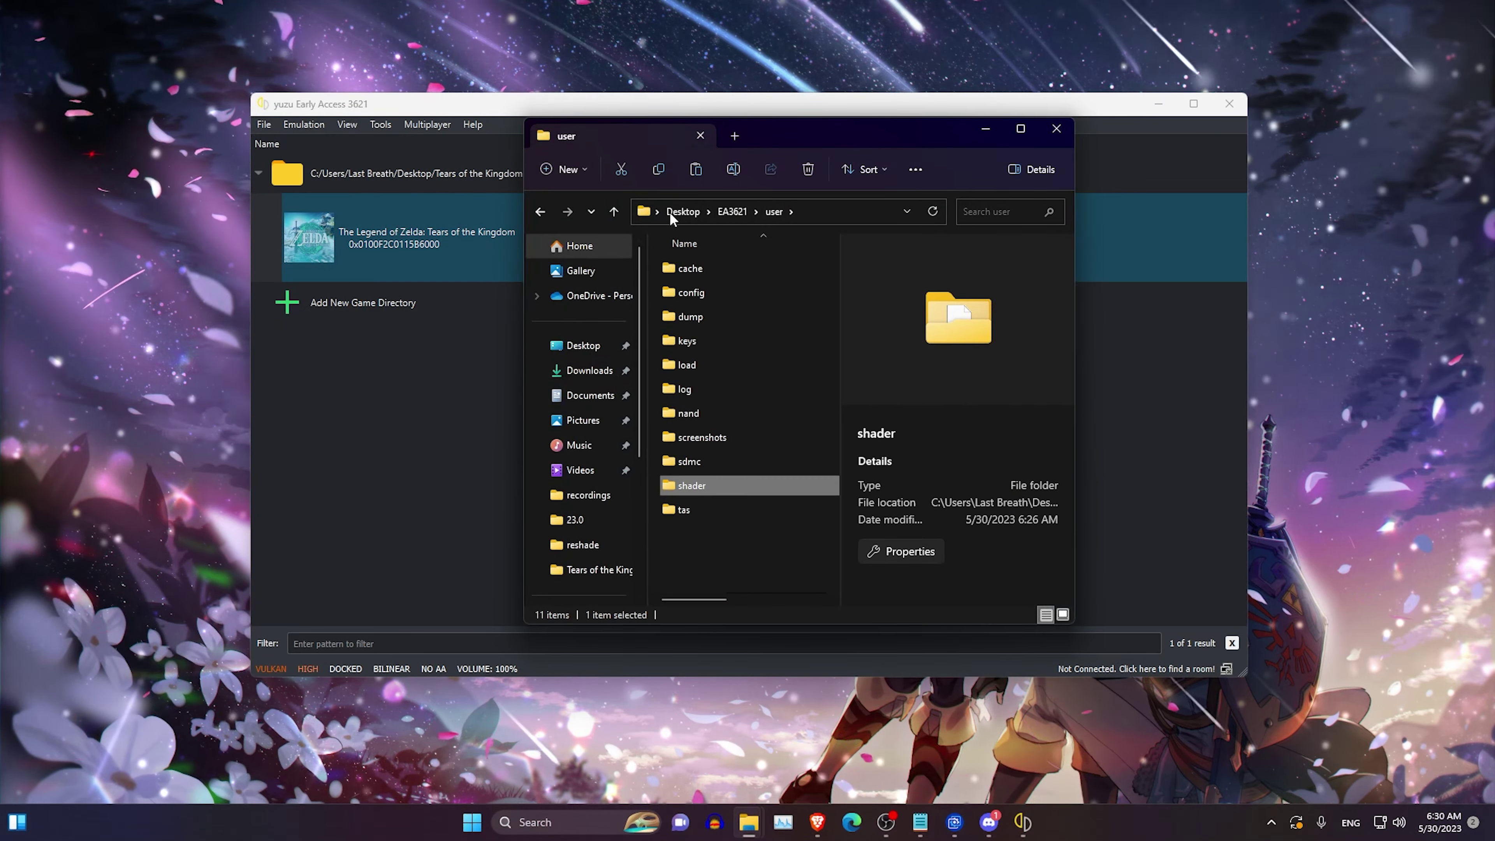
{"action": "right_click", "coordinate": [685, 486]}
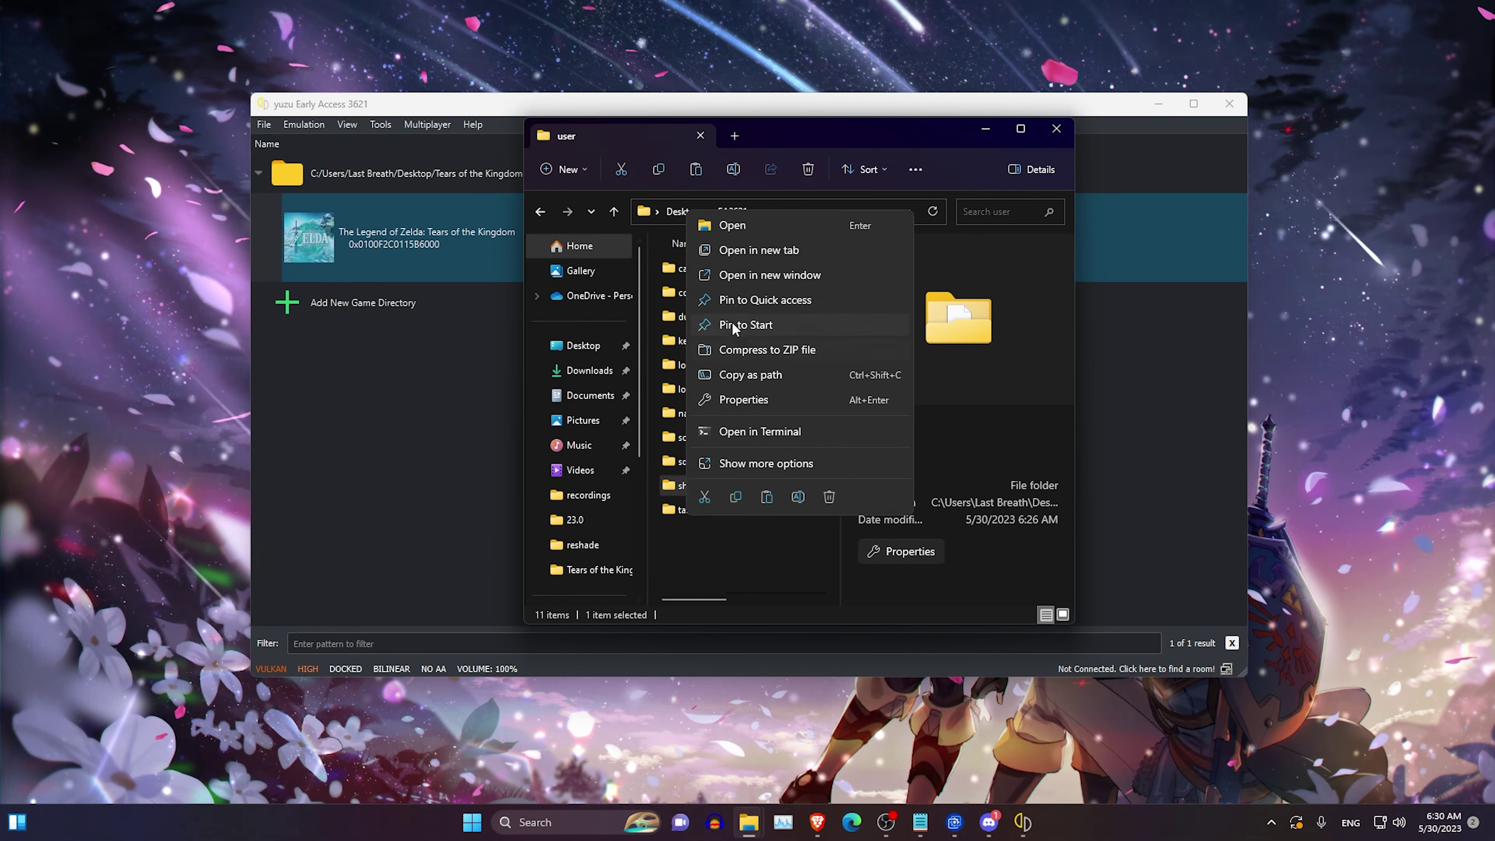
{"action": "left_click", "coordinate": [798, 496]}
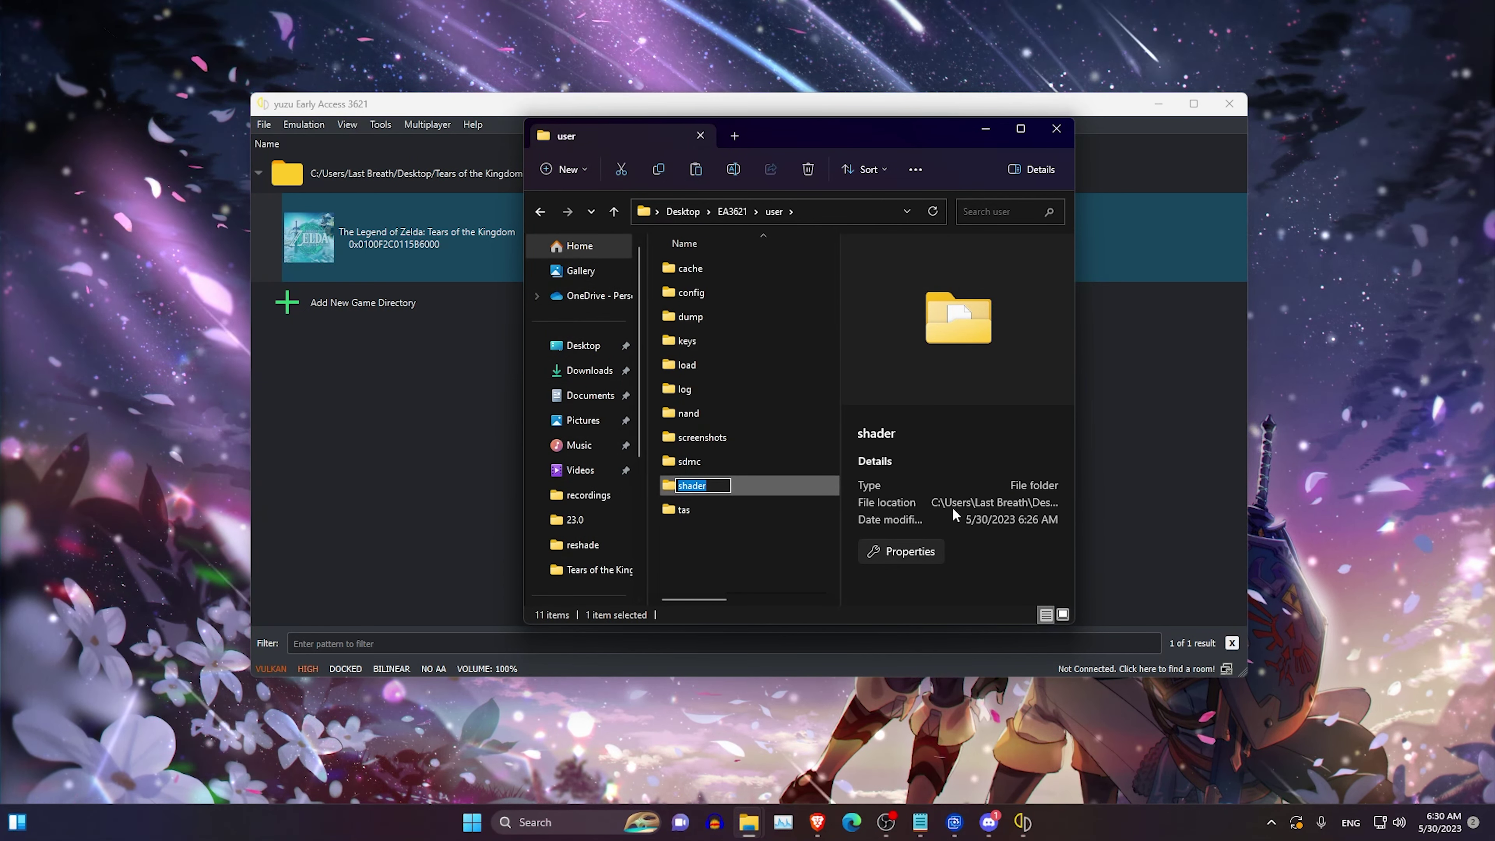
{"action": "type", "text": "shader2"}
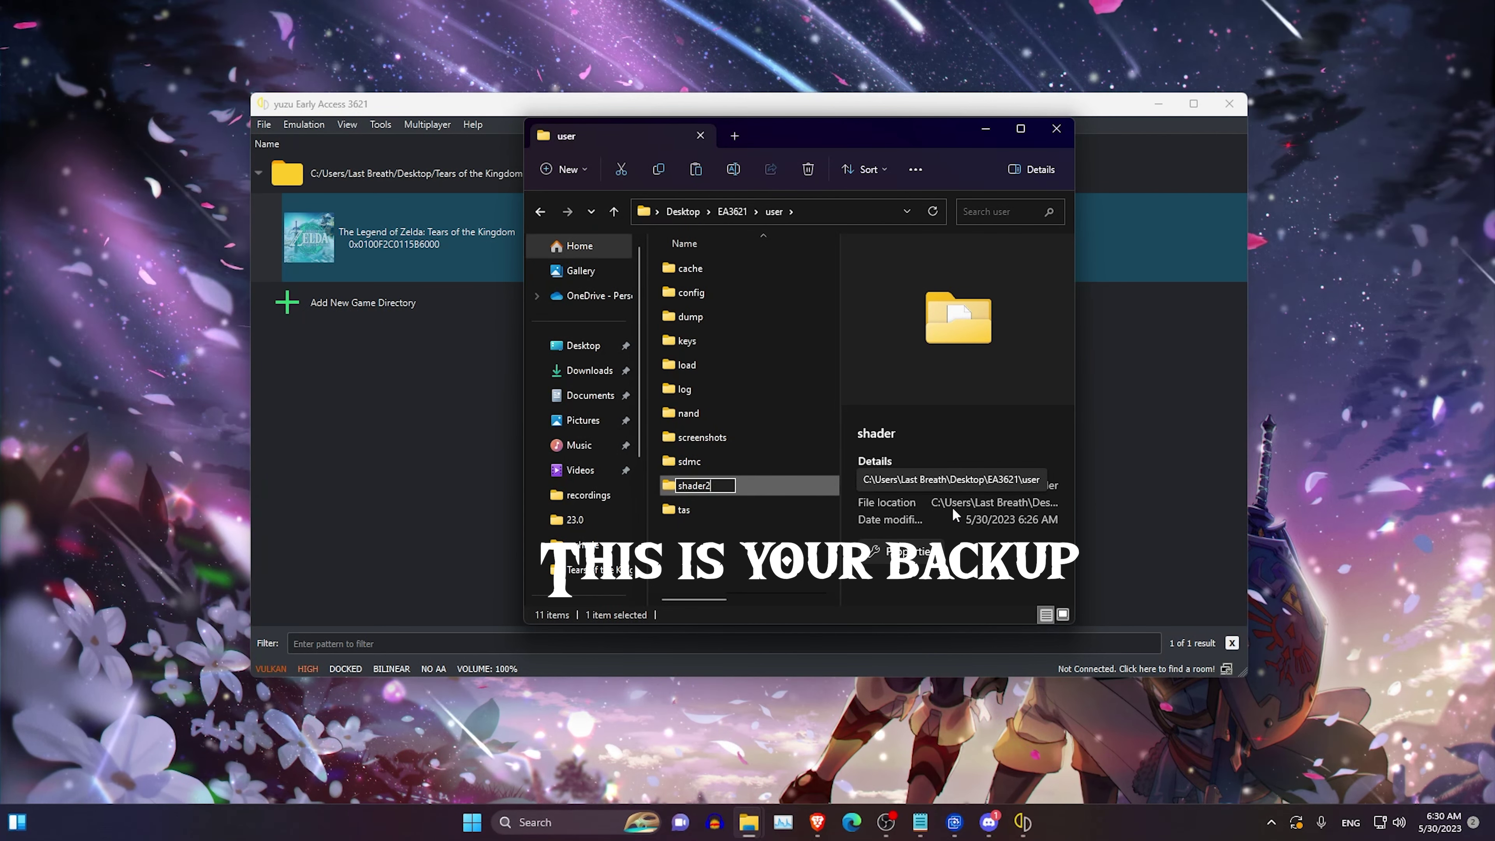
{"action": "key", "text": "Return"}
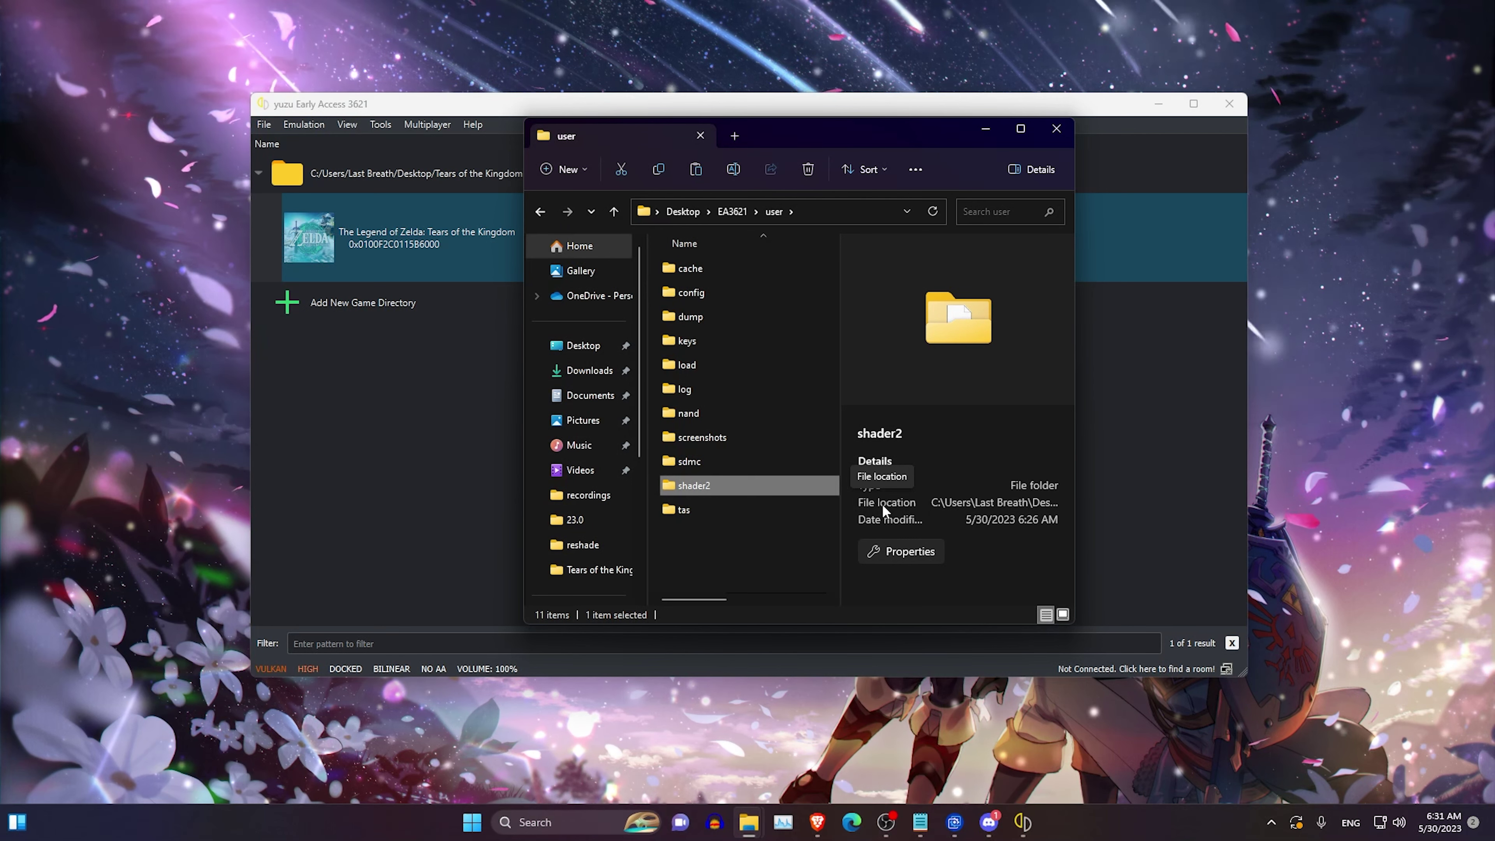
{"action": "left_click", "coordinate": [498, 462]}
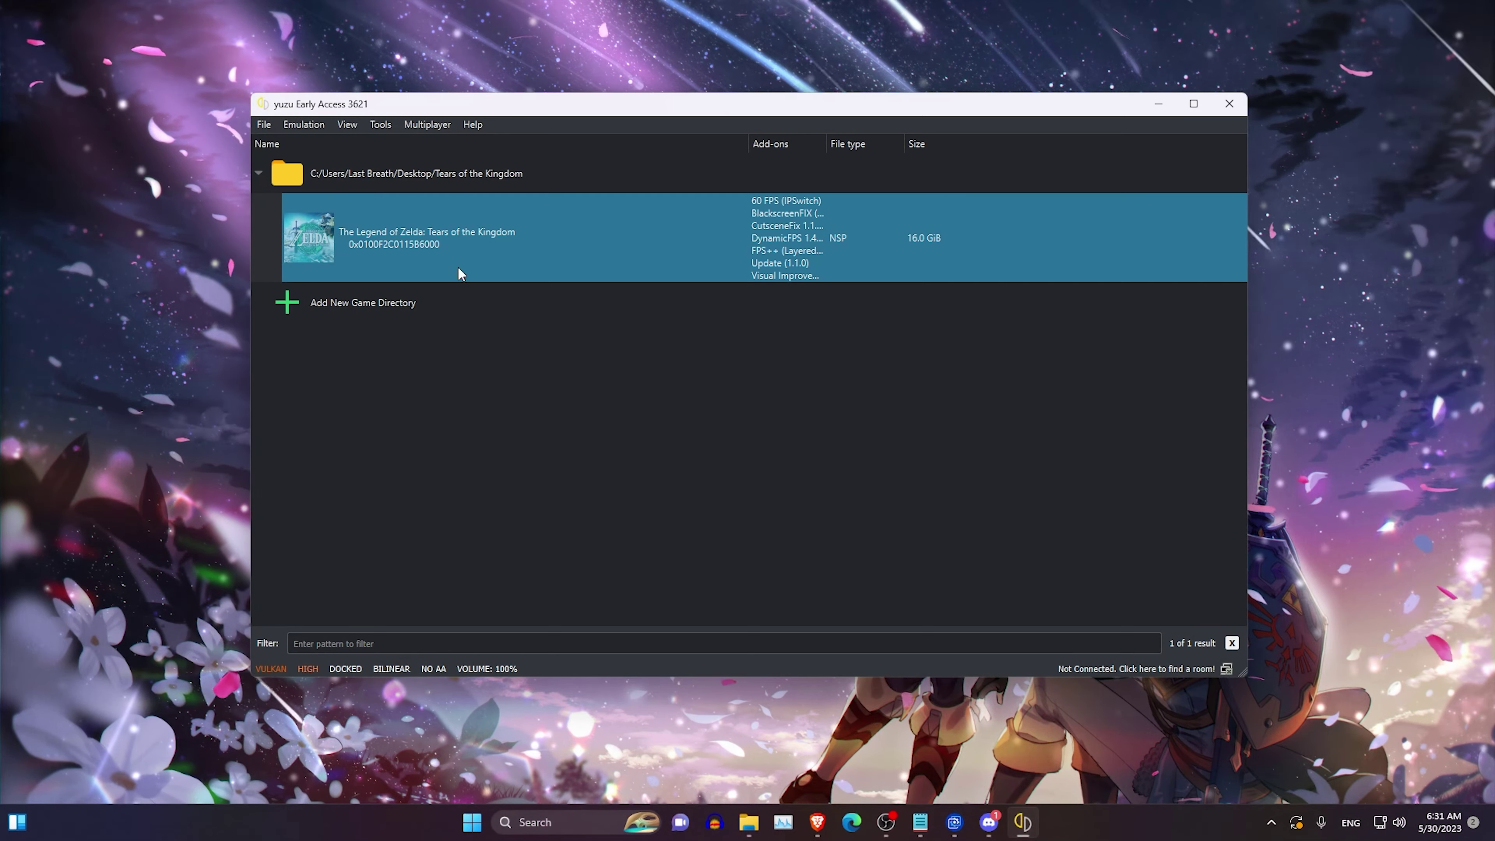
Open the Properties of the Tears of the Kingdom game entry.
{"action": "right_click", "coordinate": [456, 229]}
{"action": "left_click", "coordinate": [428, 255]}
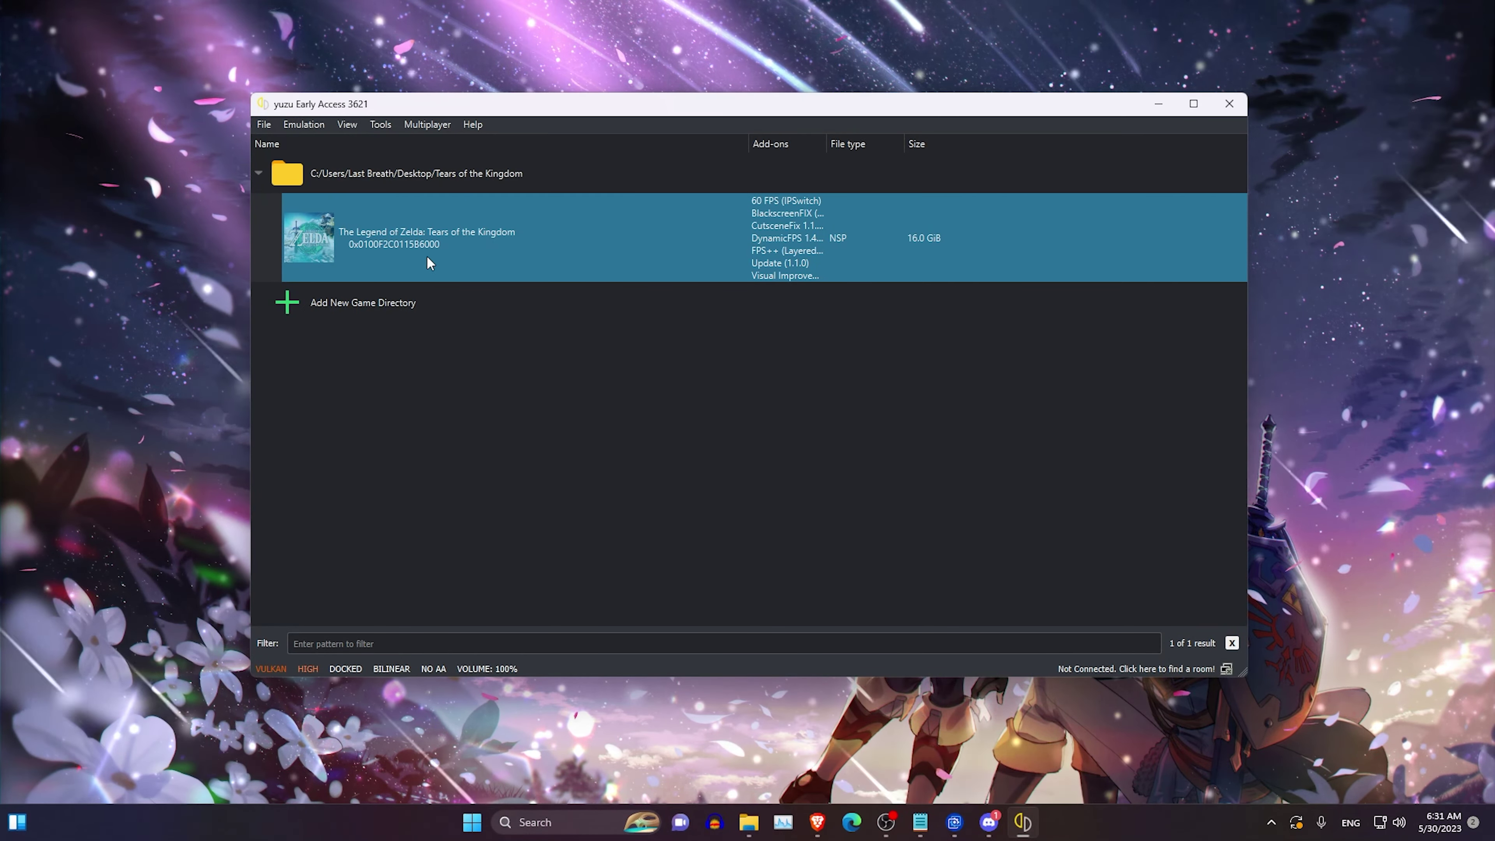
{"action": "right_click", "coordinate": [429, 245]}
{"action": "left_click", "coordinate": [478, 463]}
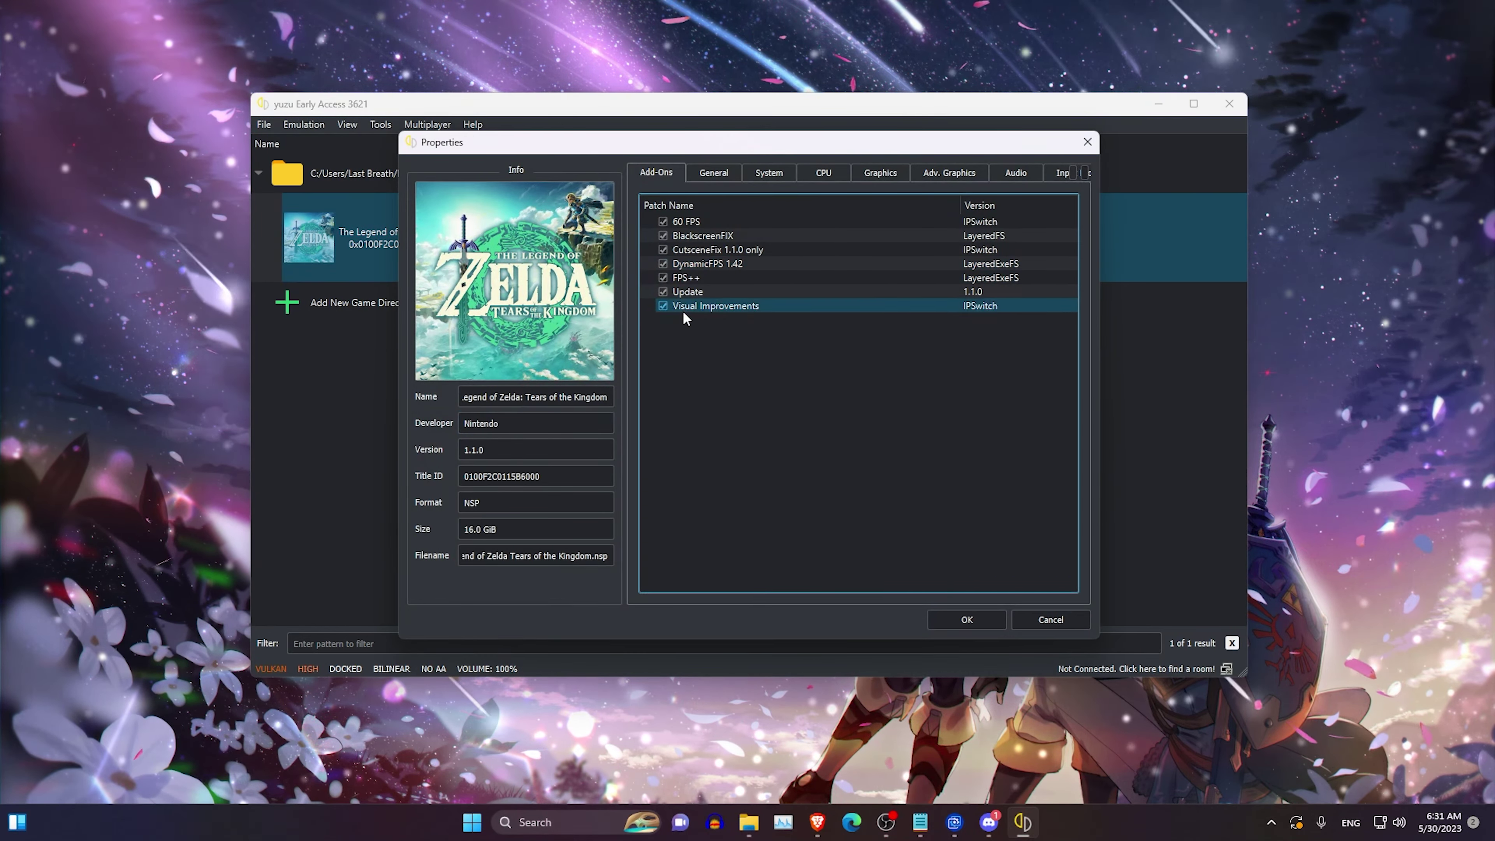
Disable the DynamicFPS 1.42, CutsceneFix 1.1.0 only and 60 FPS add-ons.
{"action": "left_click", "coordinate": [662, 263]}
{"action": "left_click", "coordinate": [663, 249]}
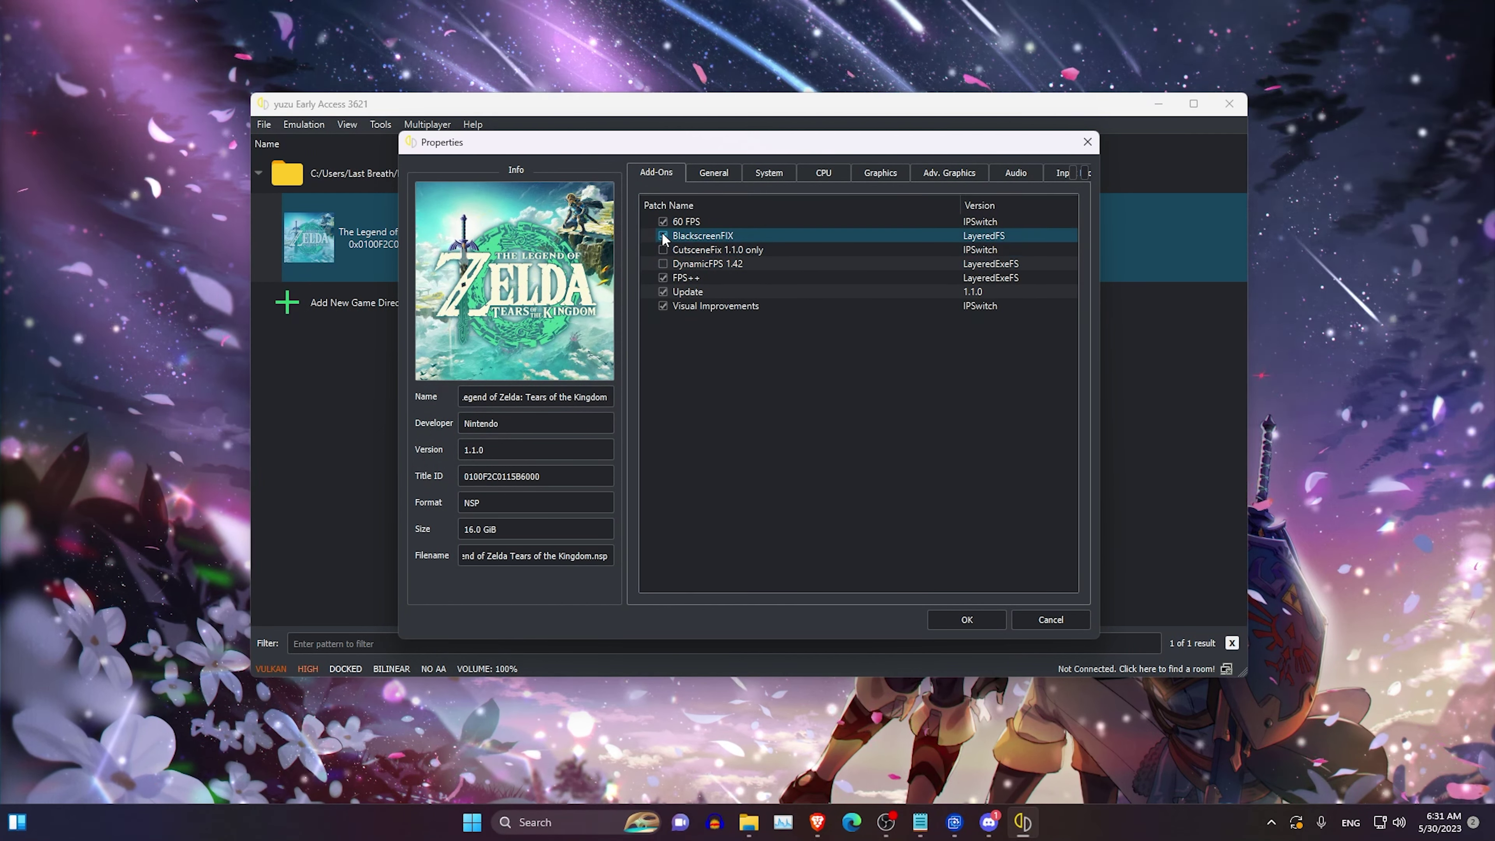
{"action": "left_click", "coordinate": [662, 221]}
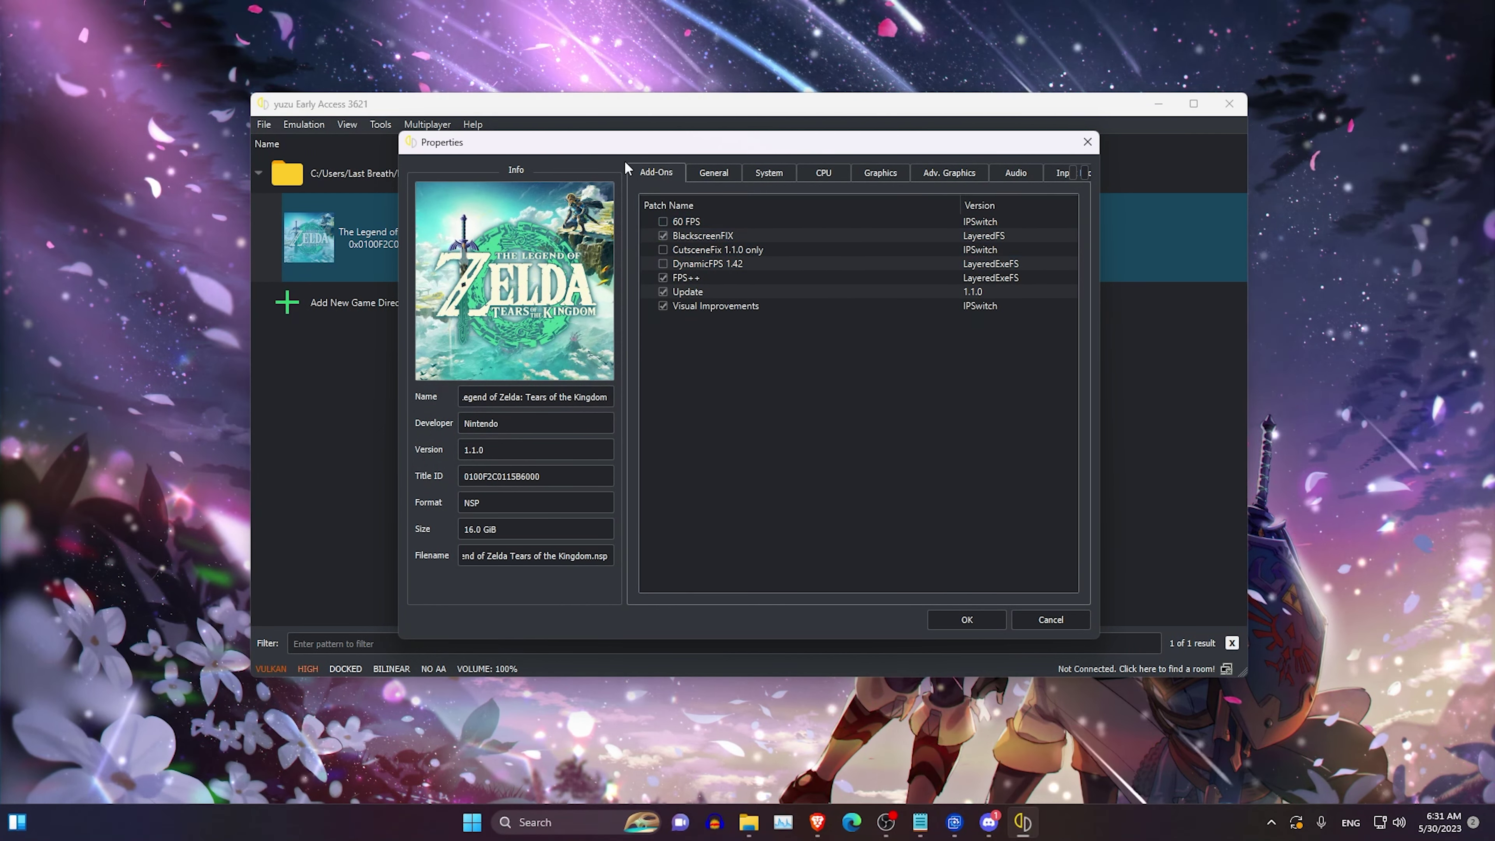
{"action": "left_click_drag", "start_coordinate": [730, 146], "coordinate": [724, 152]}
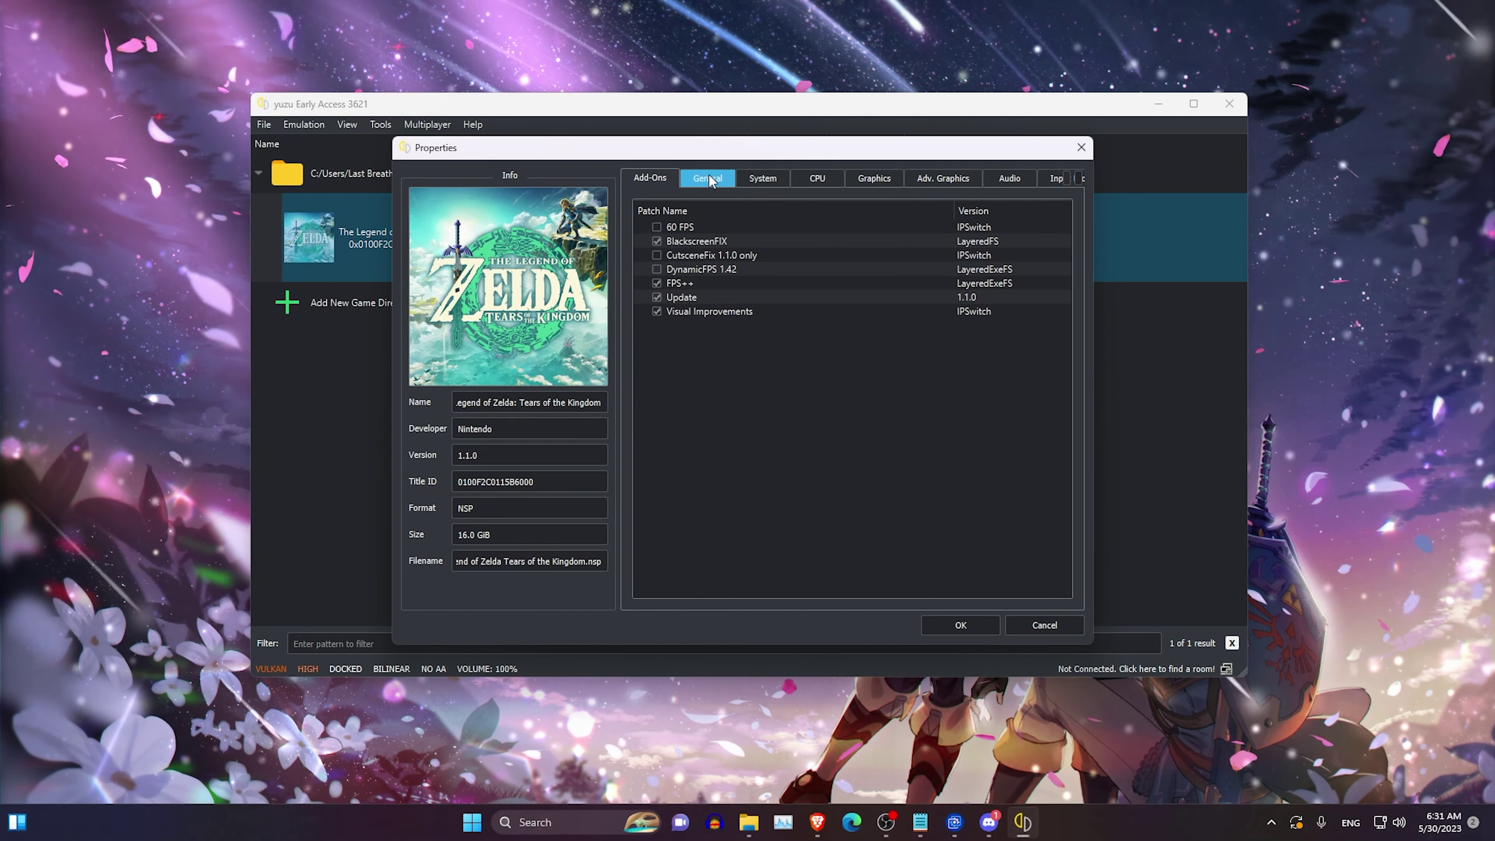
{"action": "left_click", "coordinate": [871, 178]}
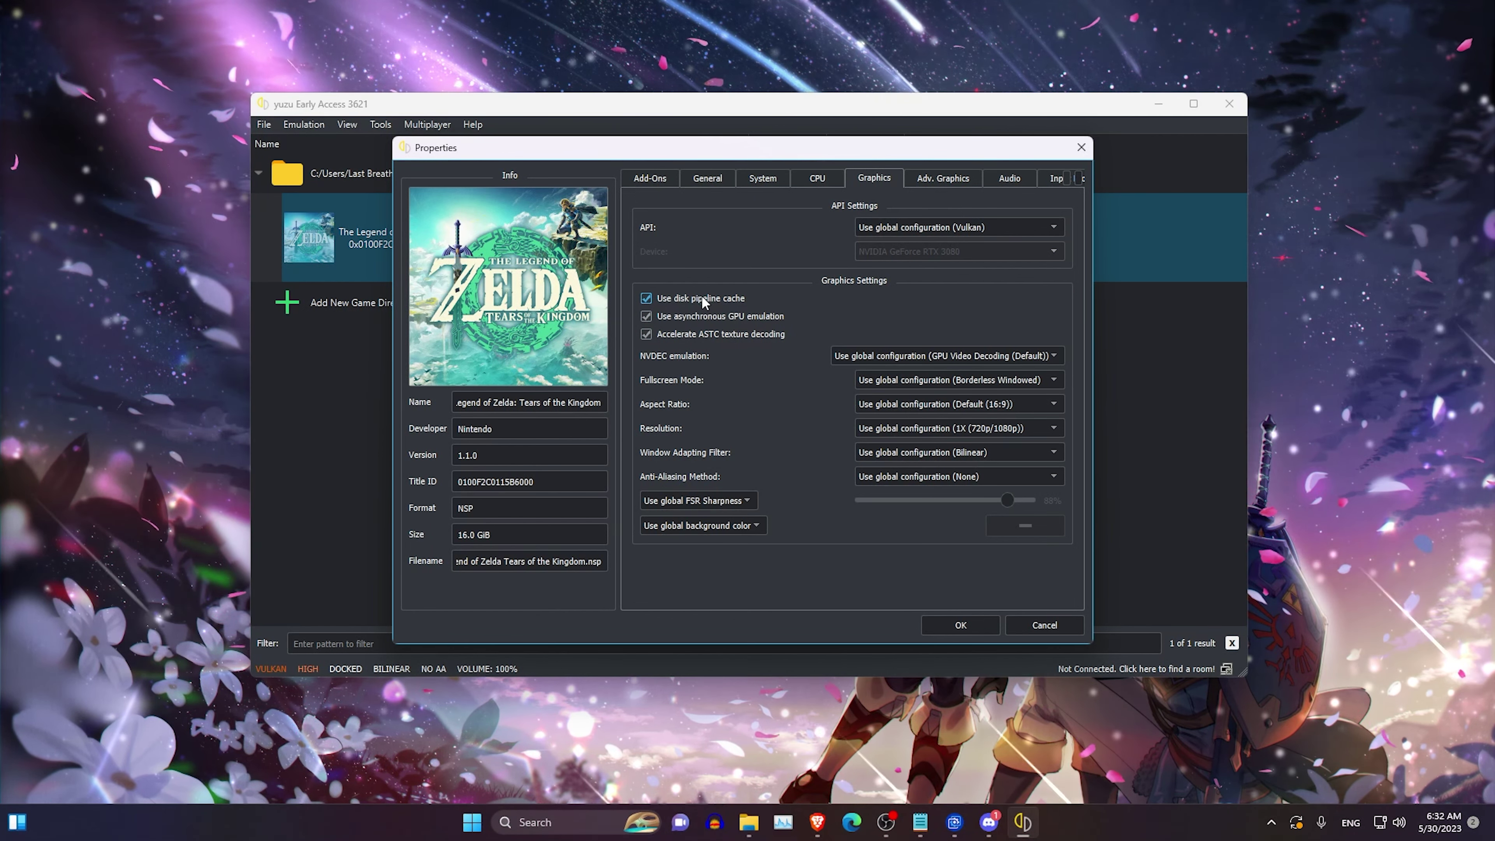
Set the game's resolution to 2X (1440p/2160p), window filter to Bilinear and anti-aliasing to SMAA.
{"action": "left_click", "coordinate": [893, 427]}
{"action": "left_click", "coordinate": [893, 427]}
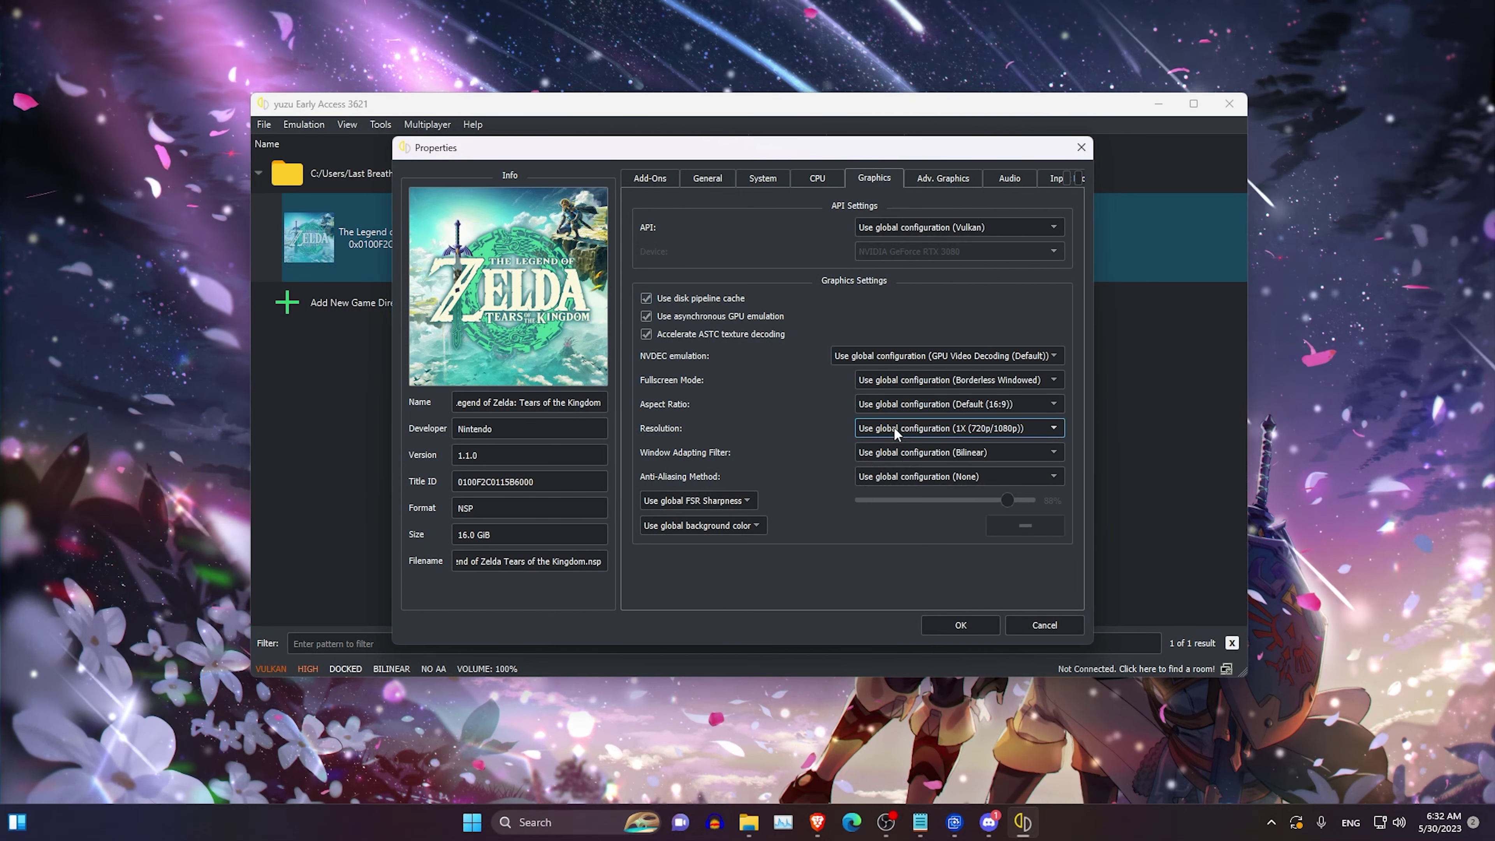
{"action": "left_click", "coordinate": [893, 426]}
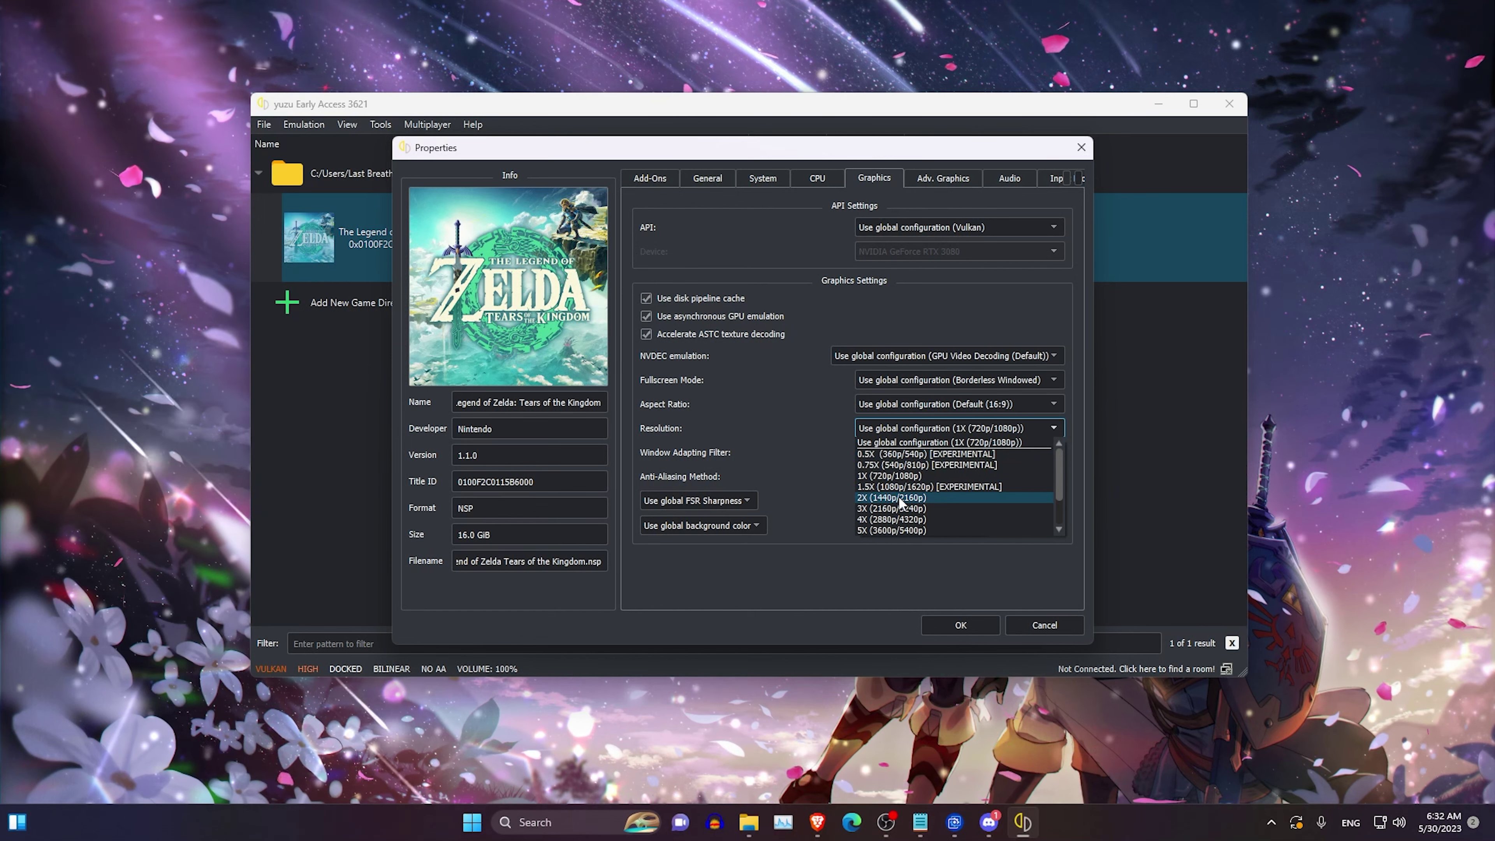
{"action": "left_click", "coordinate": [894, 497]}
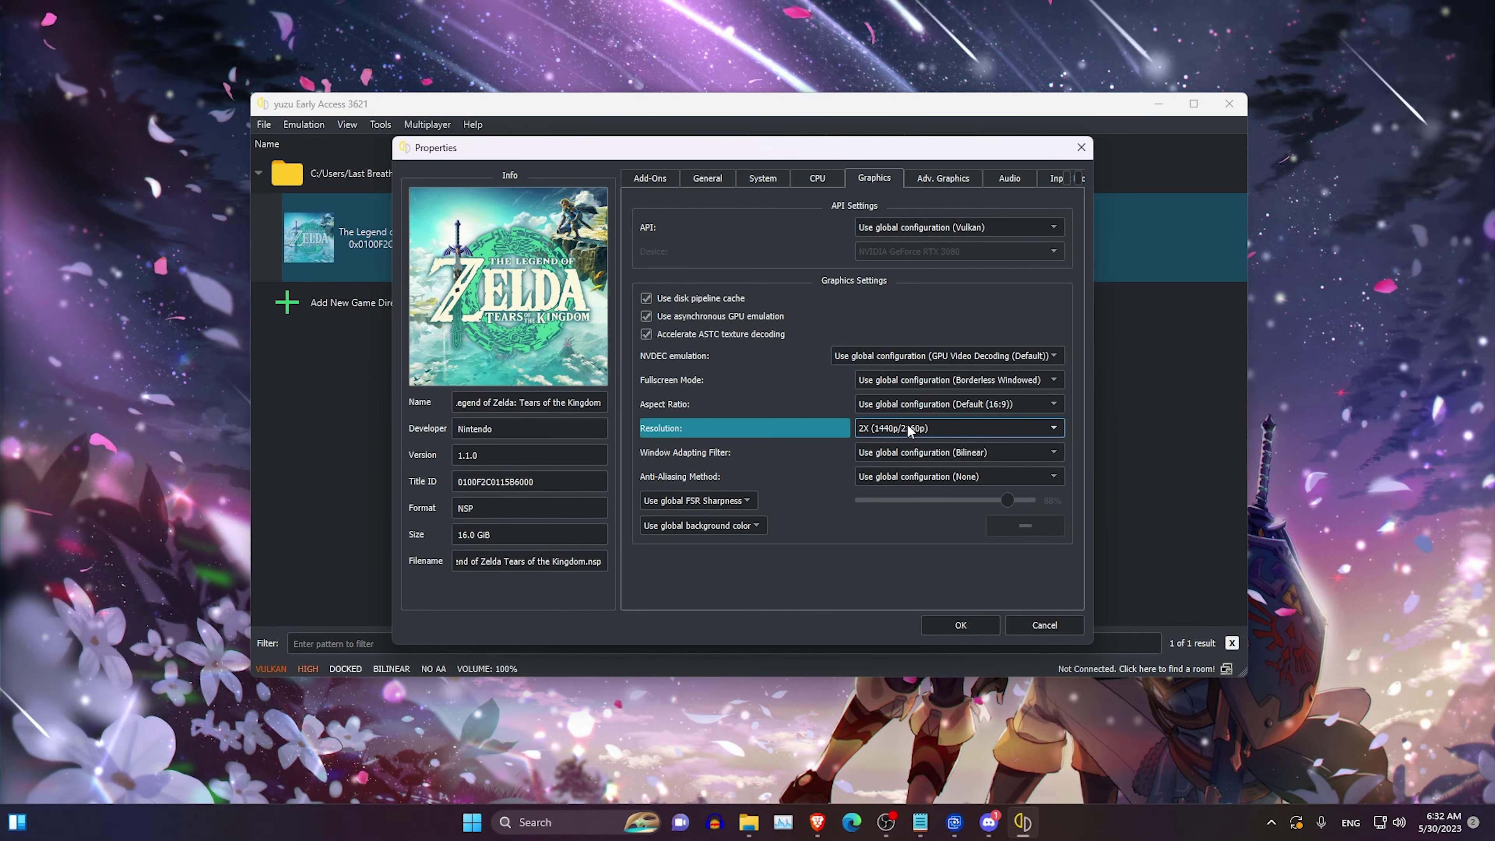
{"action": "left_click", "coordinate": [909, 448]}
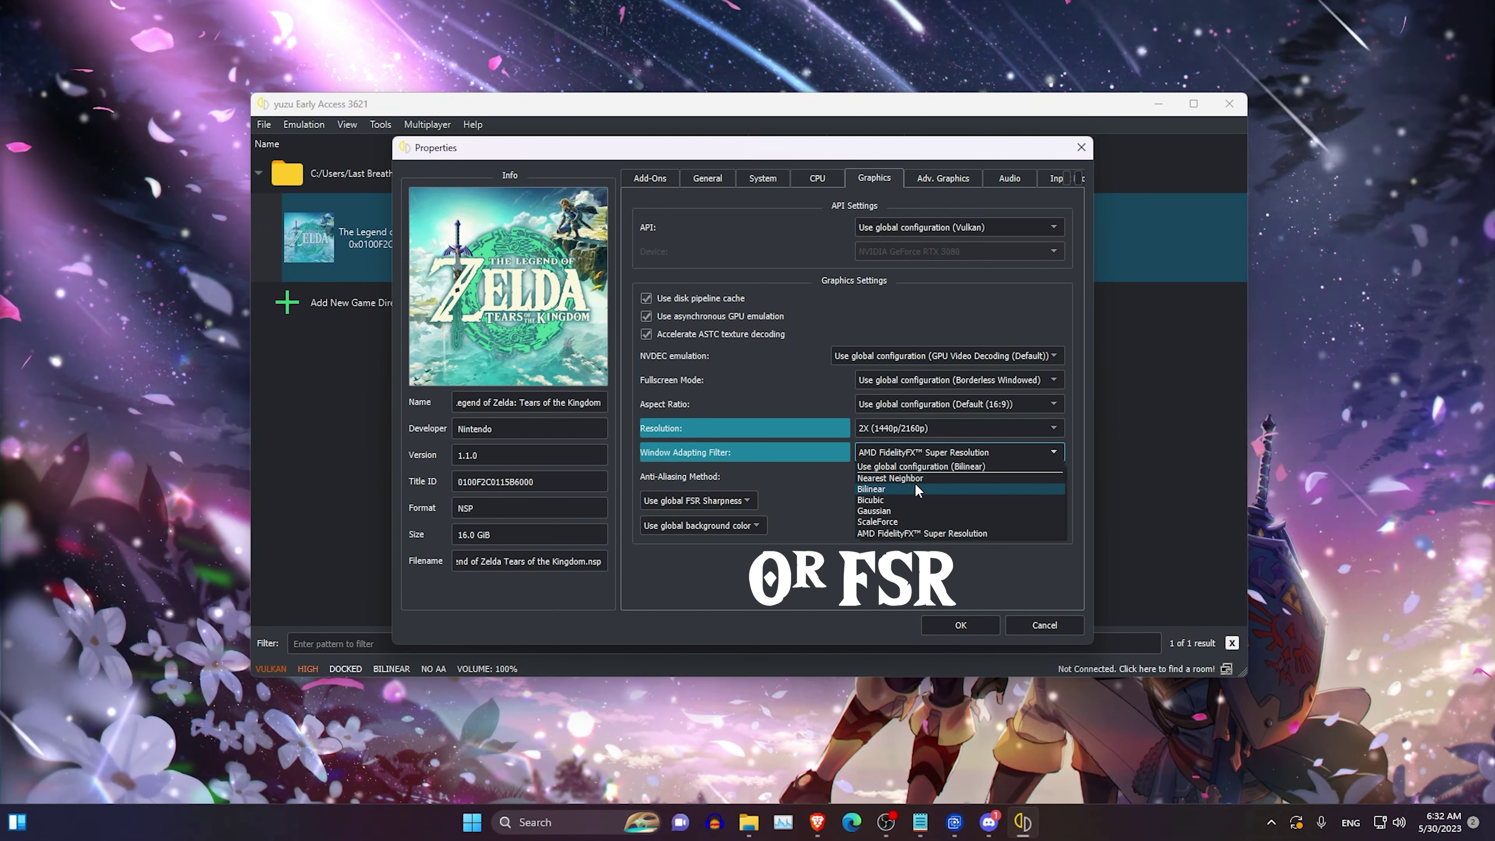
{"action": "left_click", "coordinate": [914, 485]}
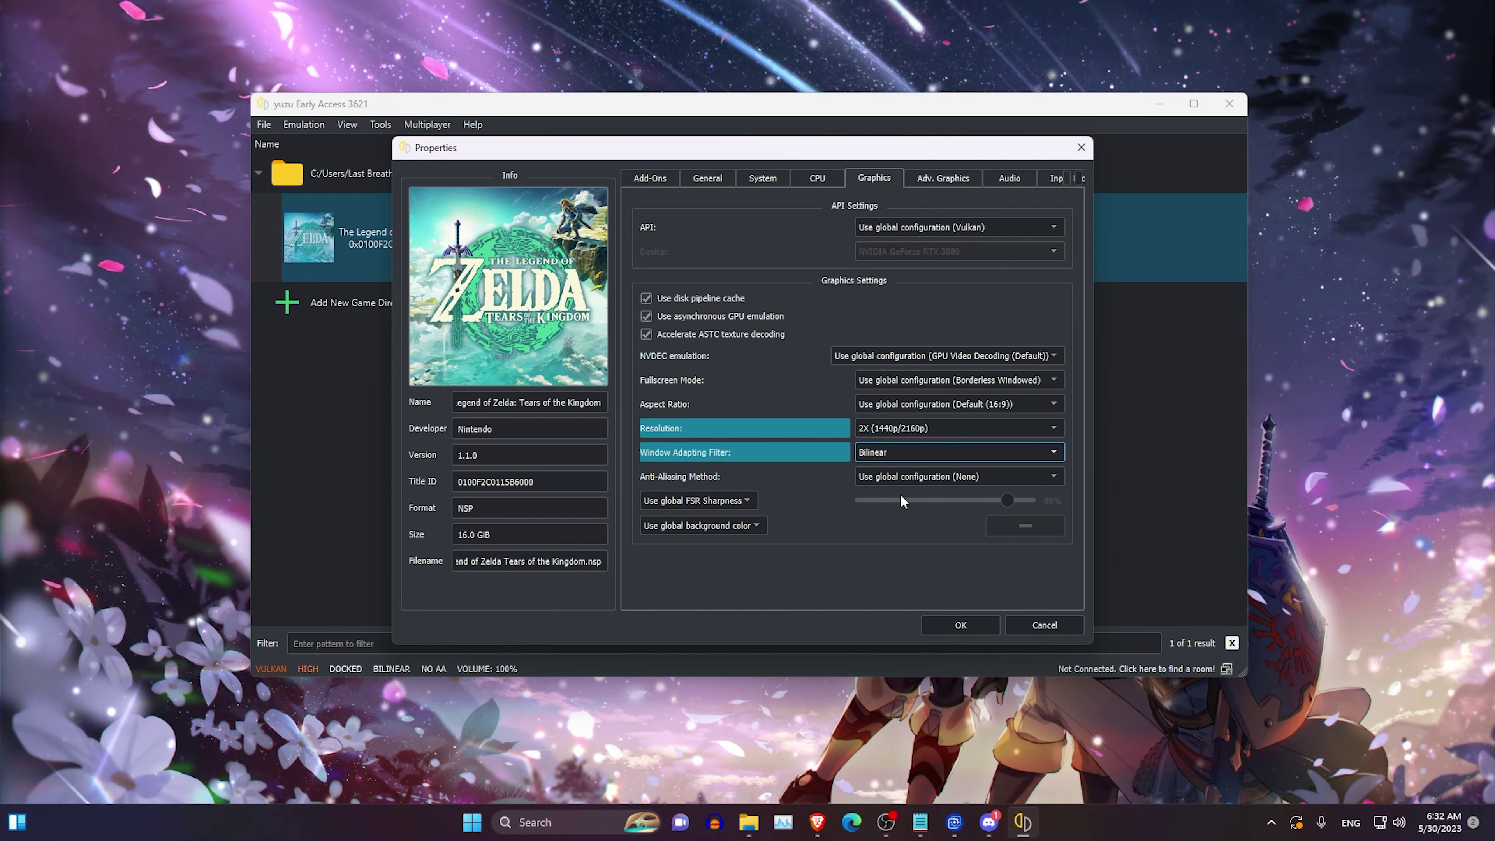
{"action": "left_click", "coordinate": [916, 479]}
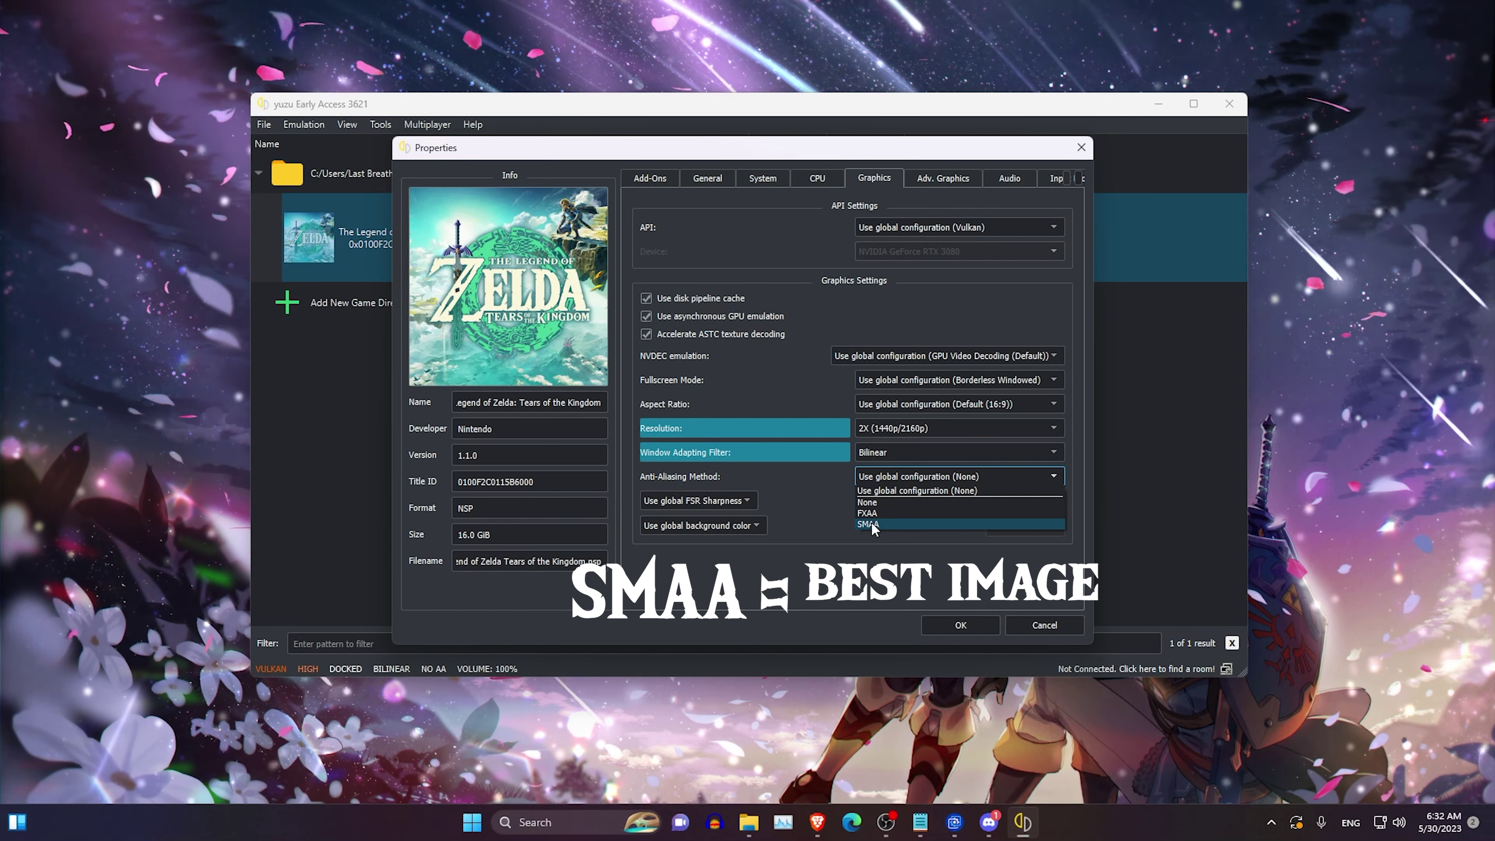
{"action": "left_click", "coordinate": [871, 521]}
{"action": "left_click", "coordinate": [936, 176]}
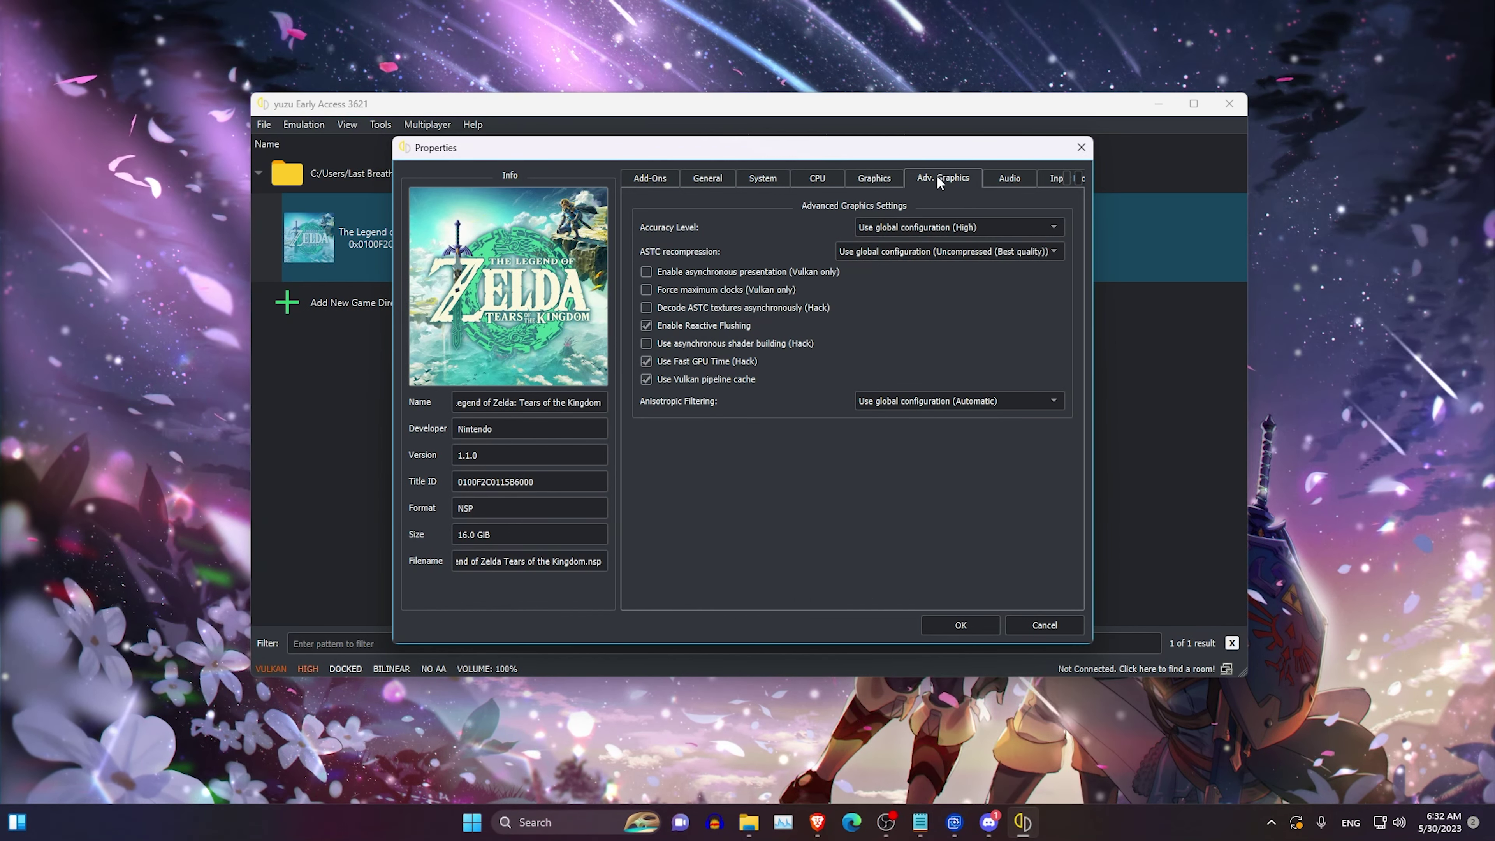
Set the game's accuracy level to Normal.
{"action": "left_click", "coordinate": [908, 225]}
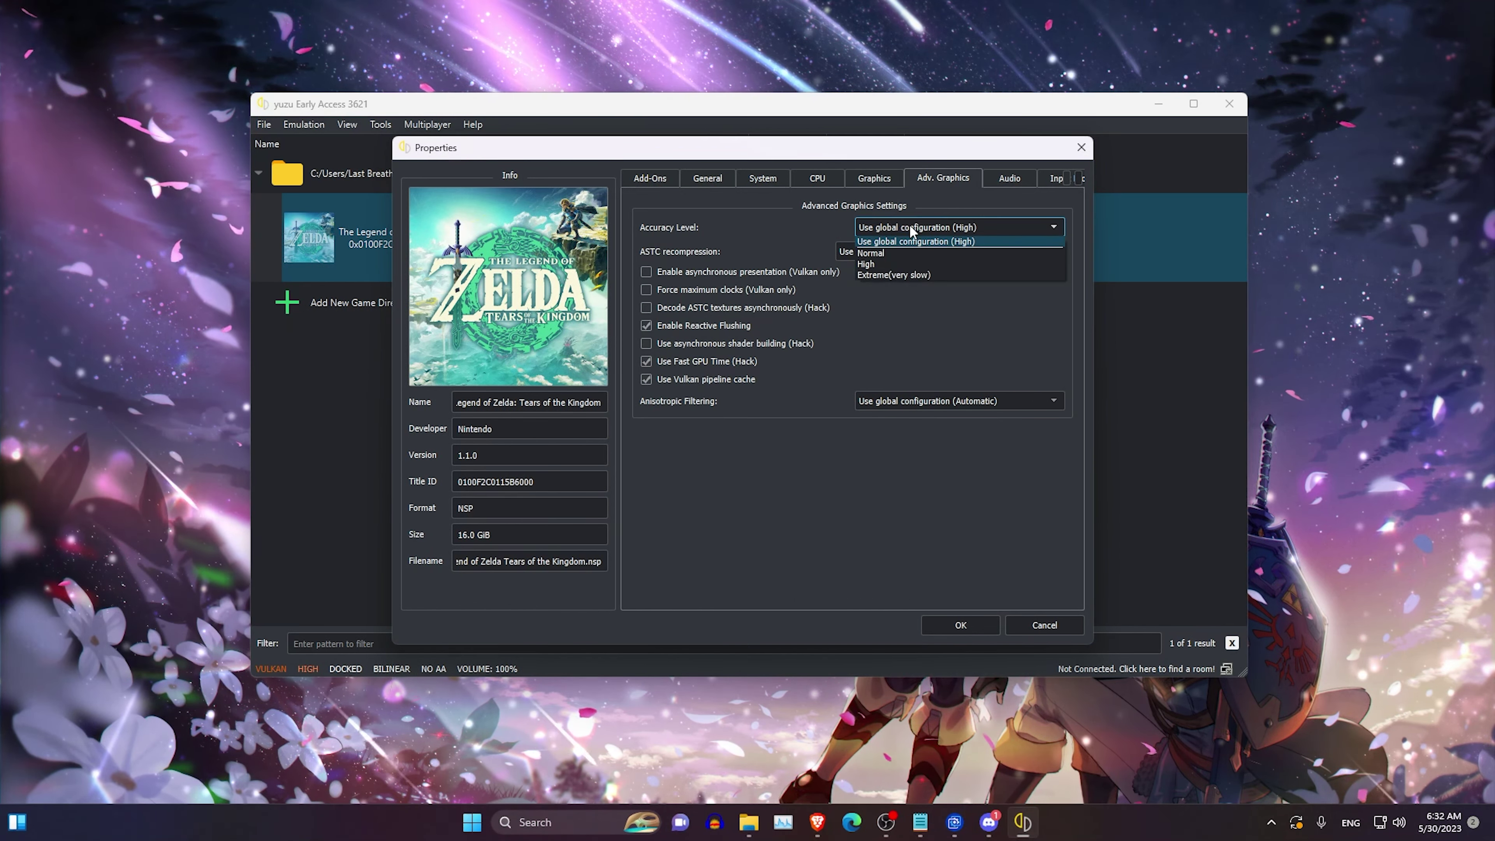
{"action": "left_click", "coordinate": [899, 253]}
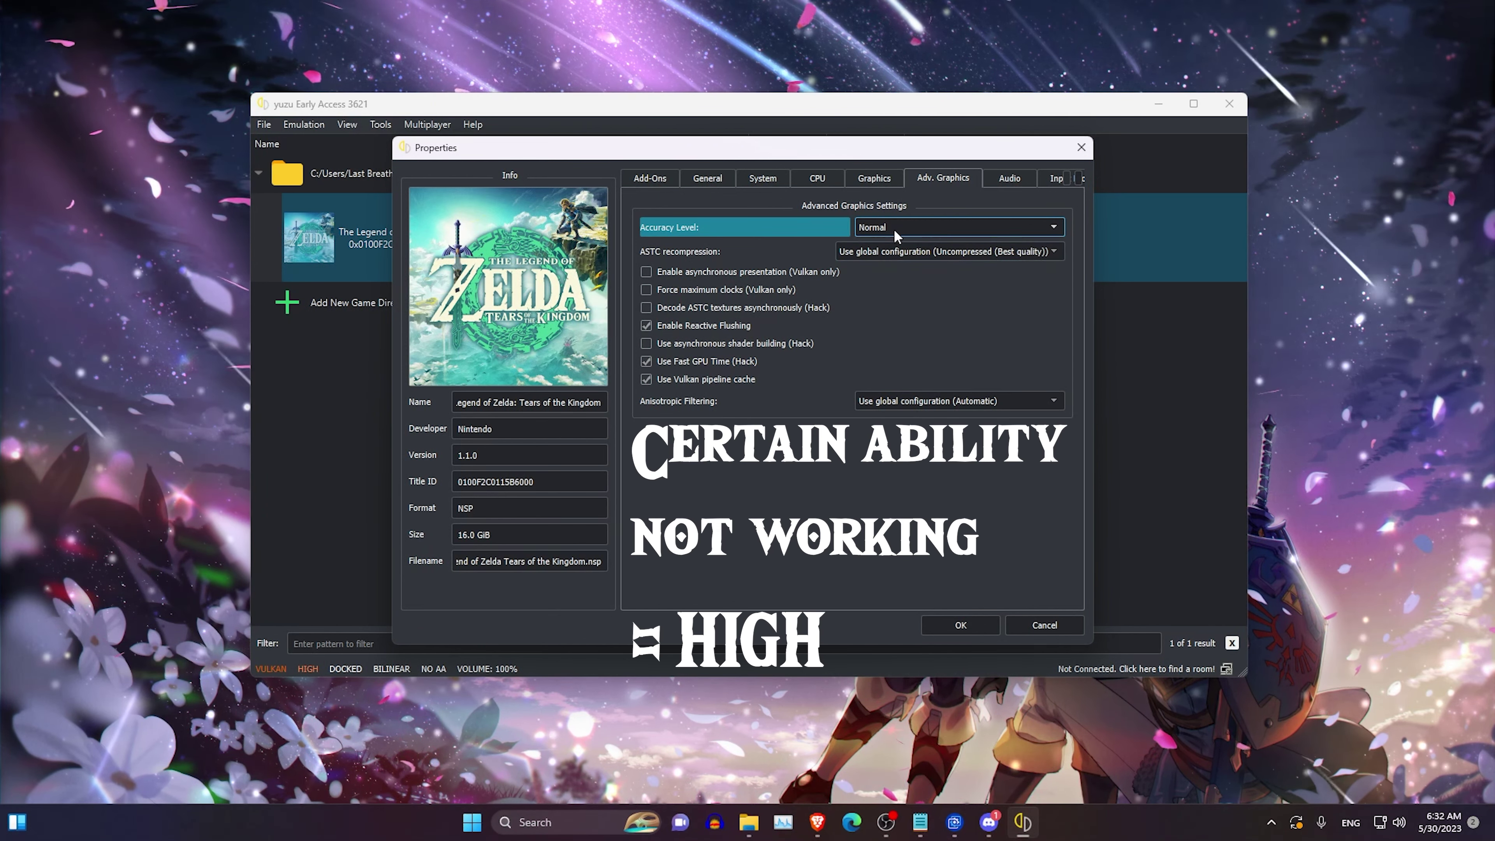
{"action": "left_click", "coordinate": [895, 230]}
{"action": "left_click", "coordinate": [898, 253]}
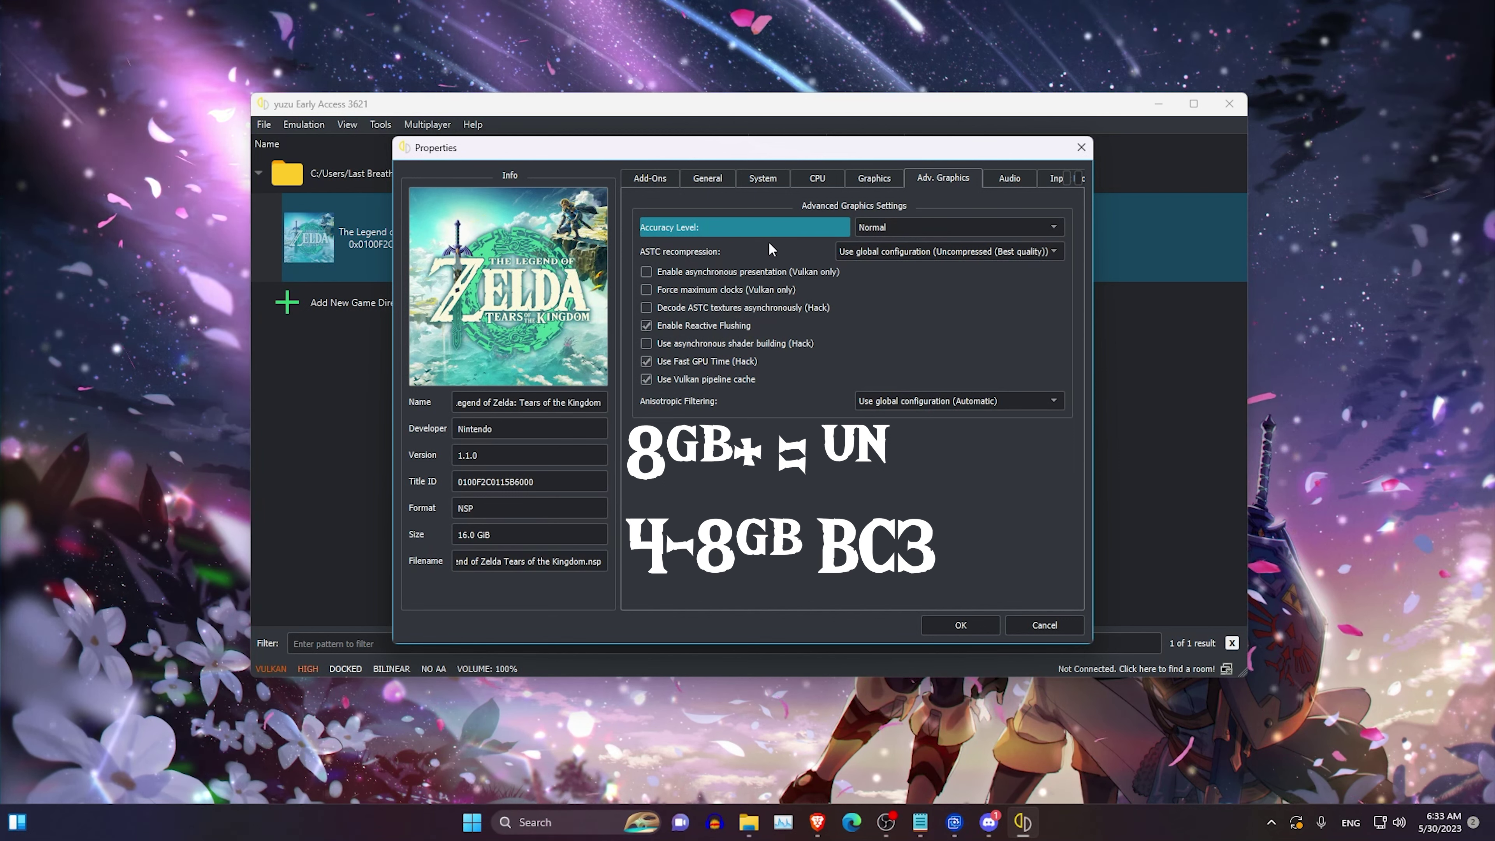
Try BC3 and BC1 ASTC recompression, then revert it to Use global configuration.
{"action": "left_click", "coordinate": [859, 252]}
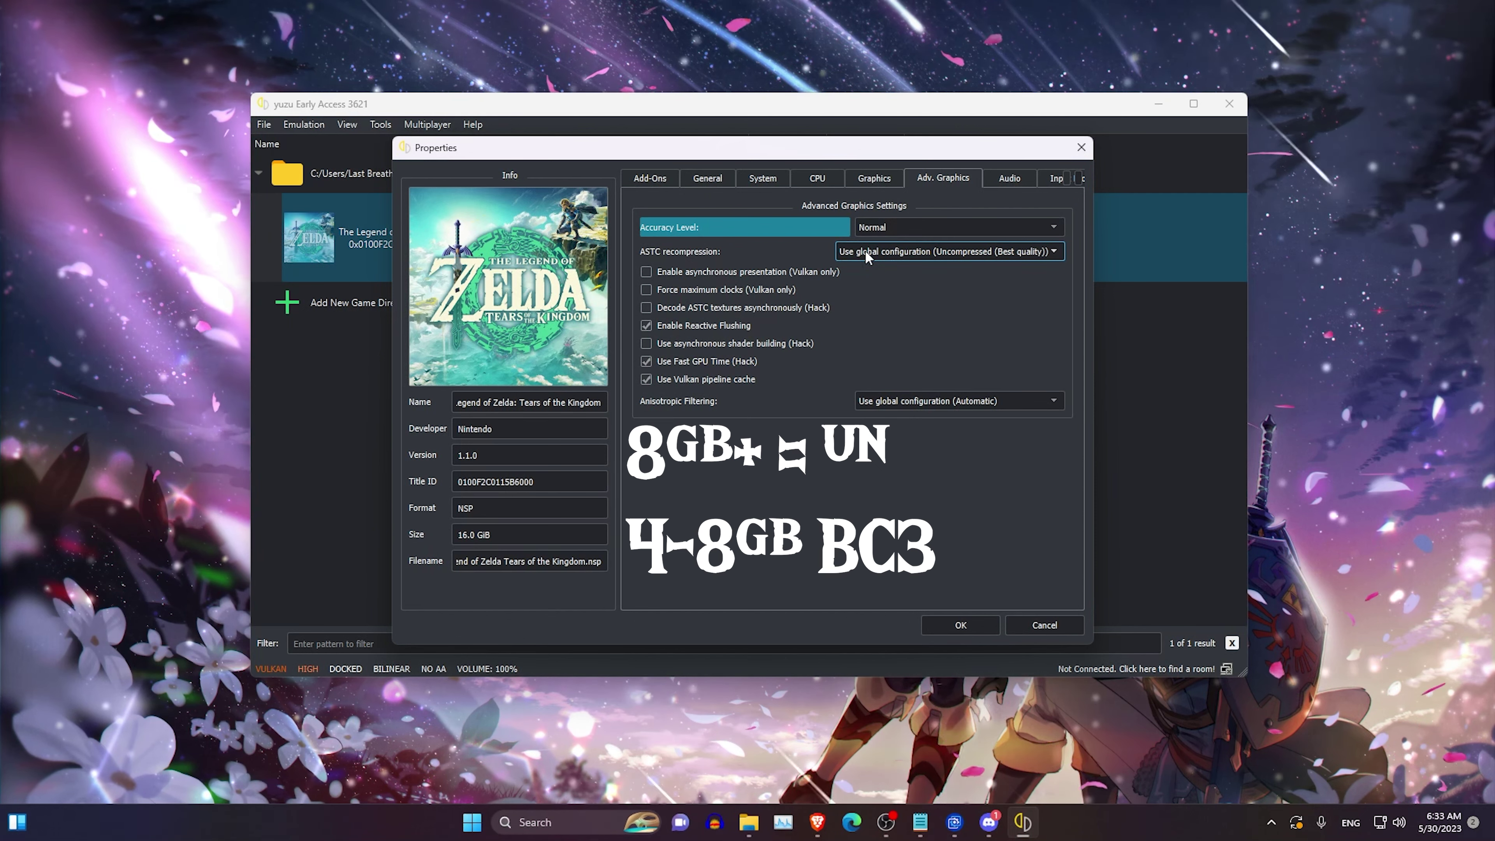
{"action": "left_click", "coordinate": [865, 253]}
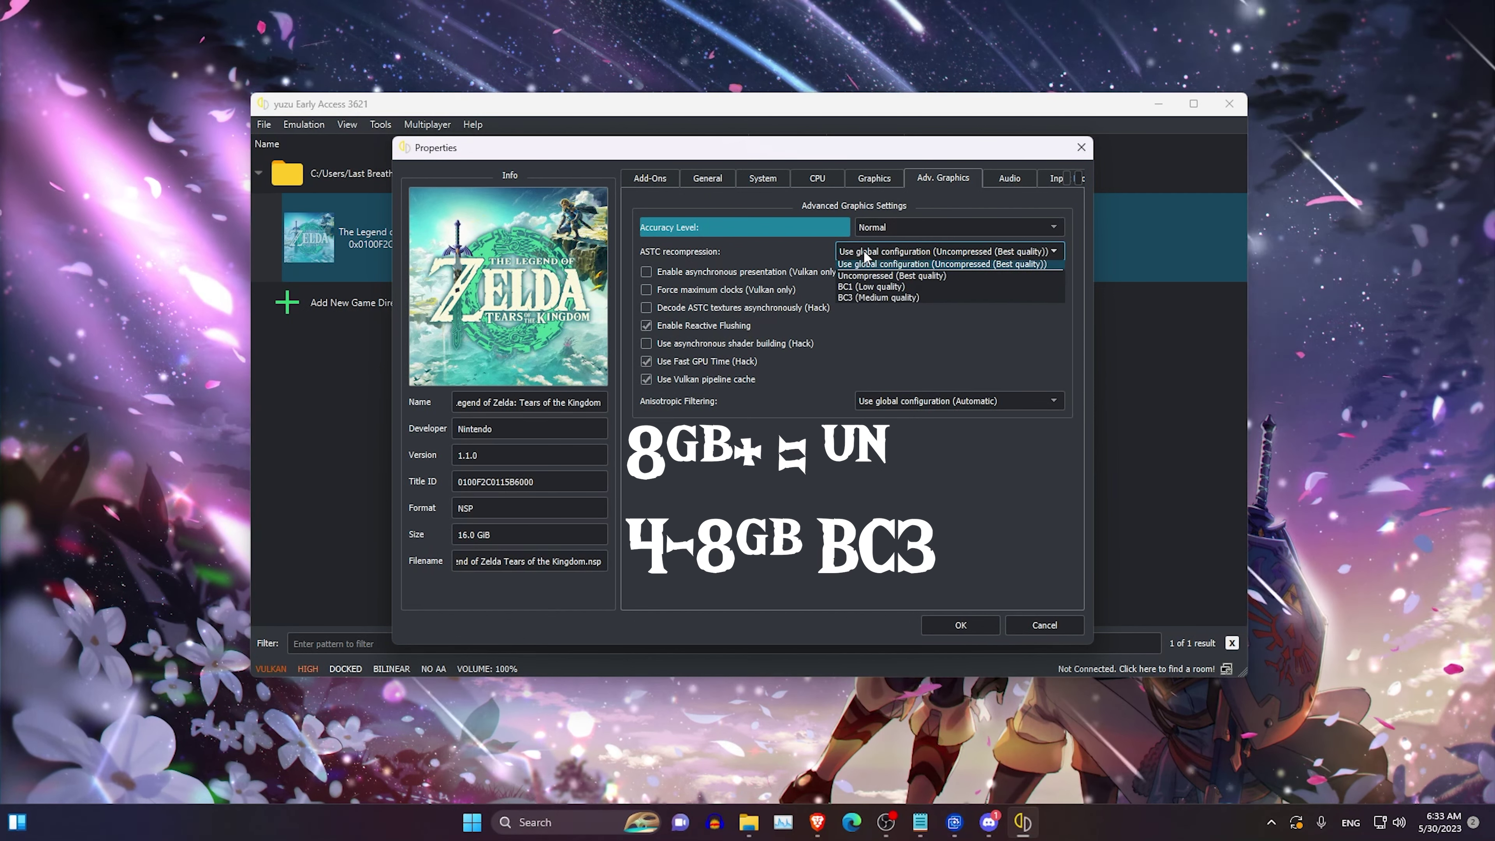
{"action": "left_click", "coordinate": [861, 302]}
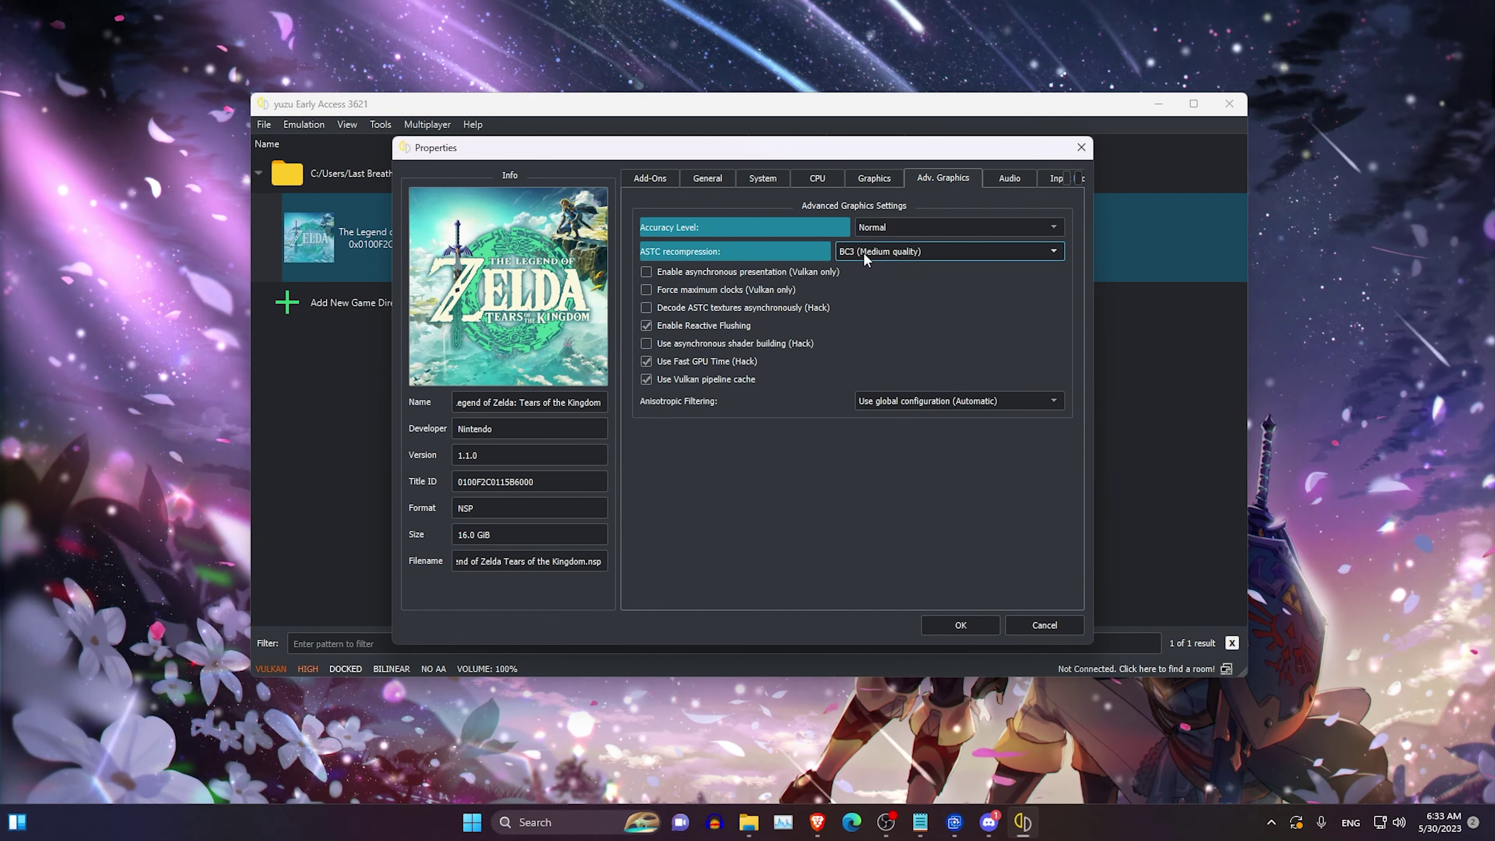
{"action": "left_click", "coordinate": [865, 254]}
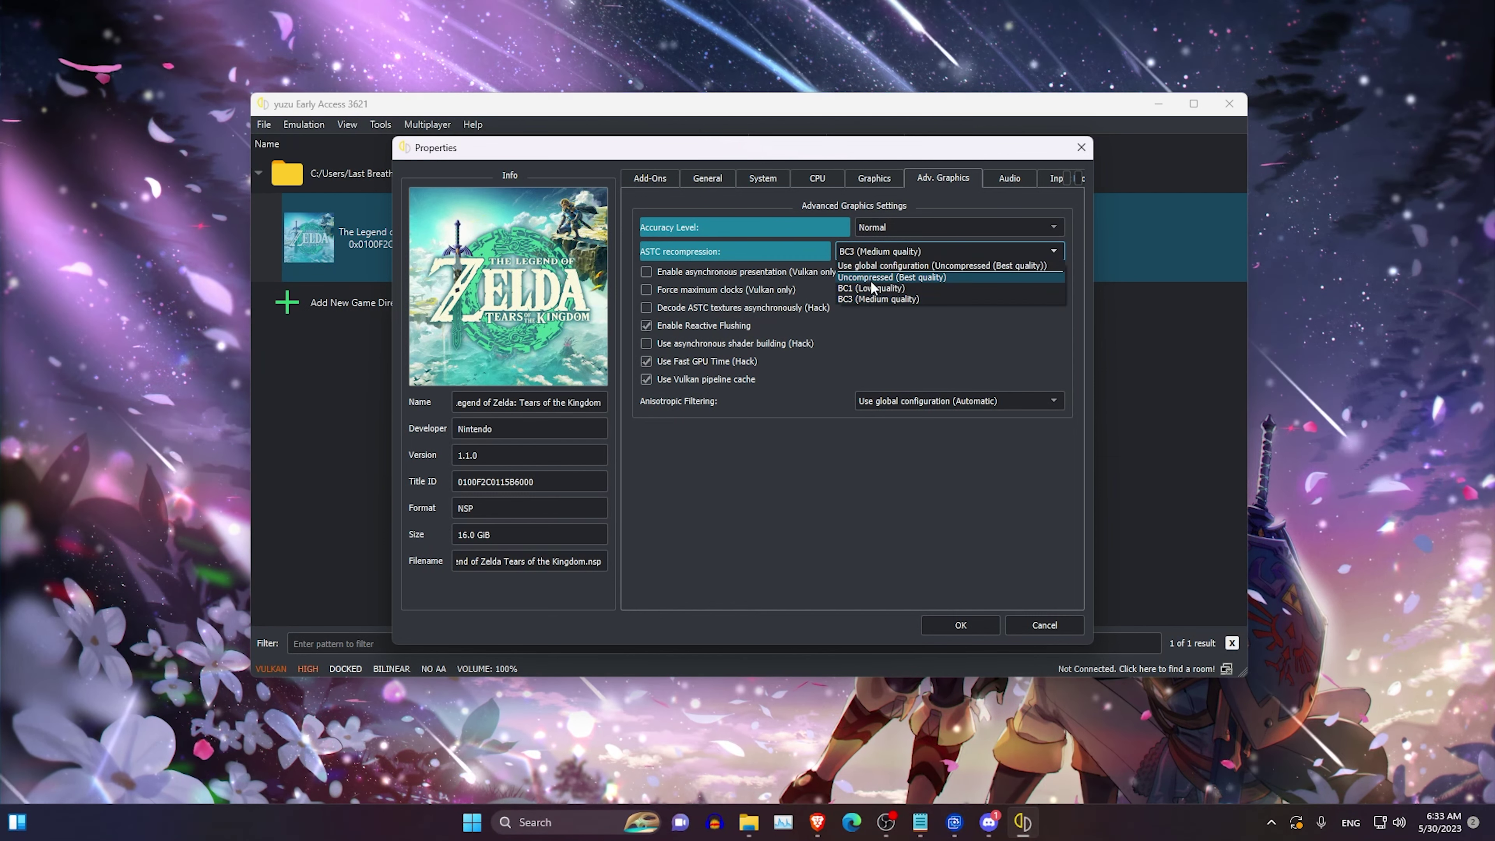
{"action": "left_click", "coordinate": [871, 282]}
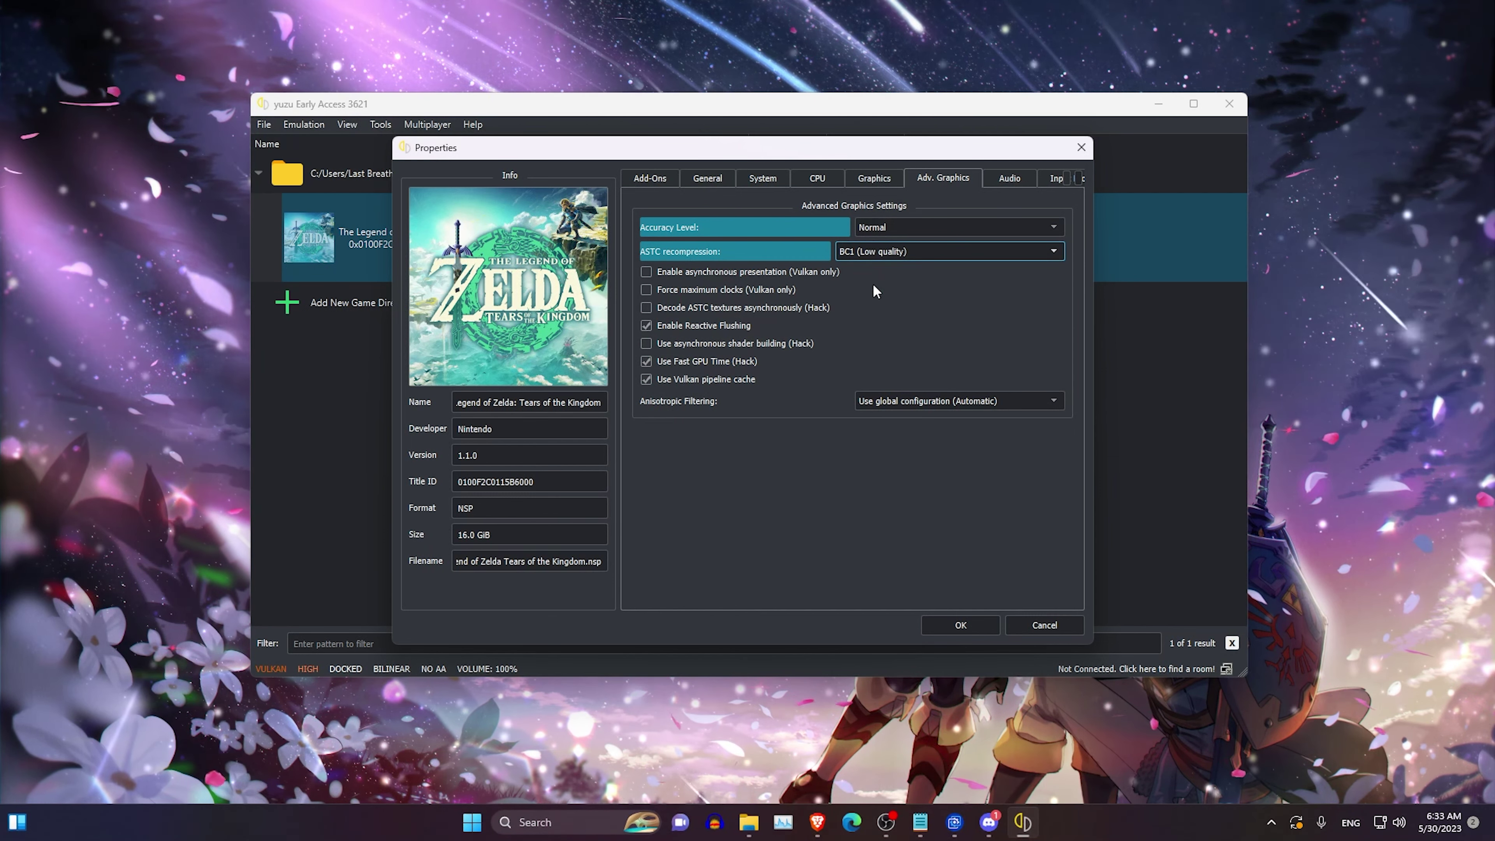
{"action": "left_click", "coordinate": [883, 252]}
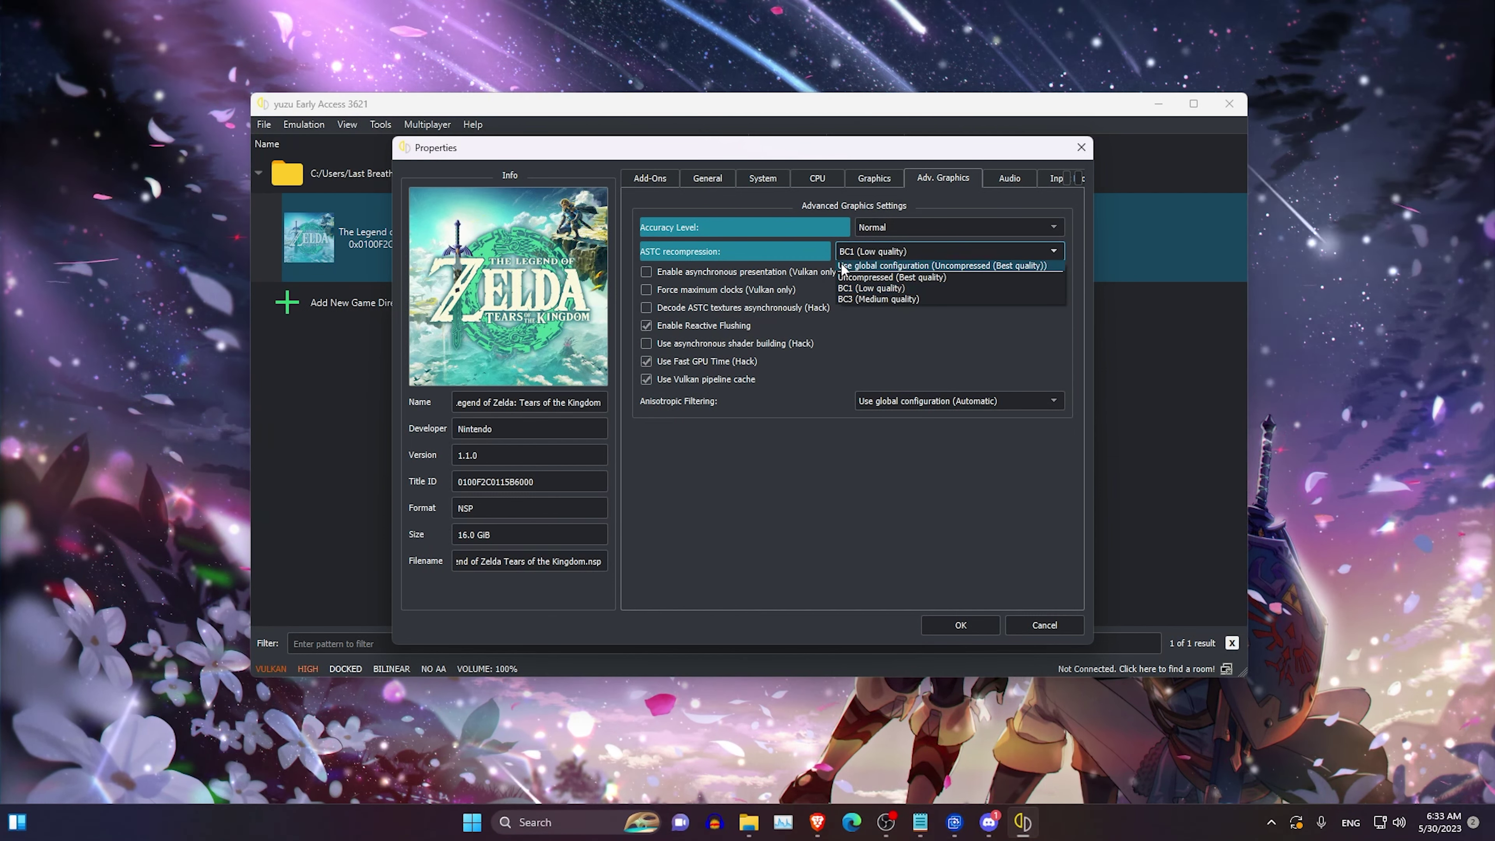
{"action": "left_click", "coordinate": [891, 266]}
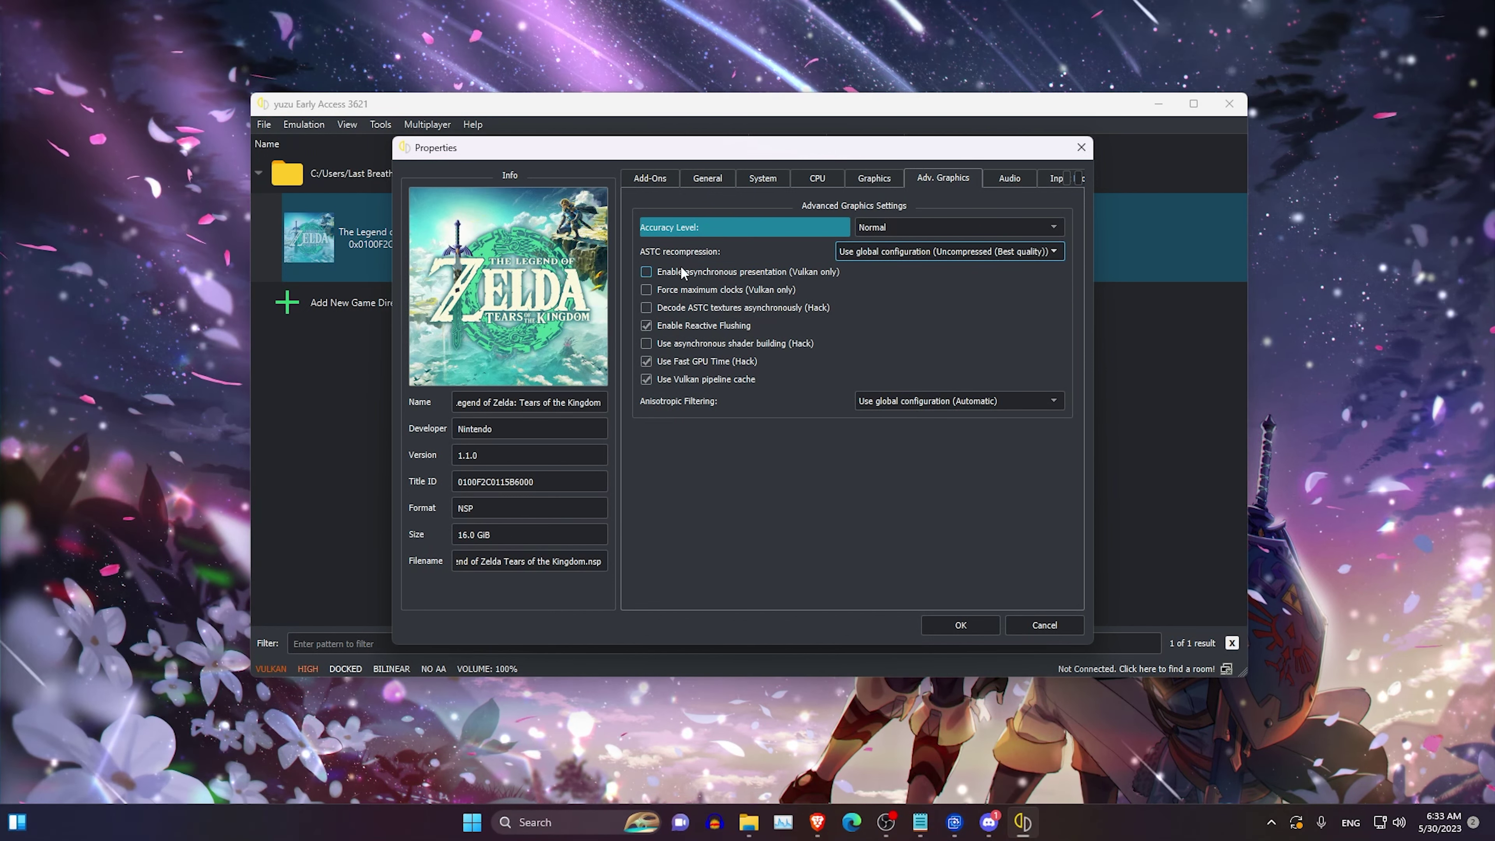
Toggle asynchronous presentation on and back off, and enable Force maximum clocks (Vulkan only).
{"action": "left_click", "coordinate": [648, 273]}
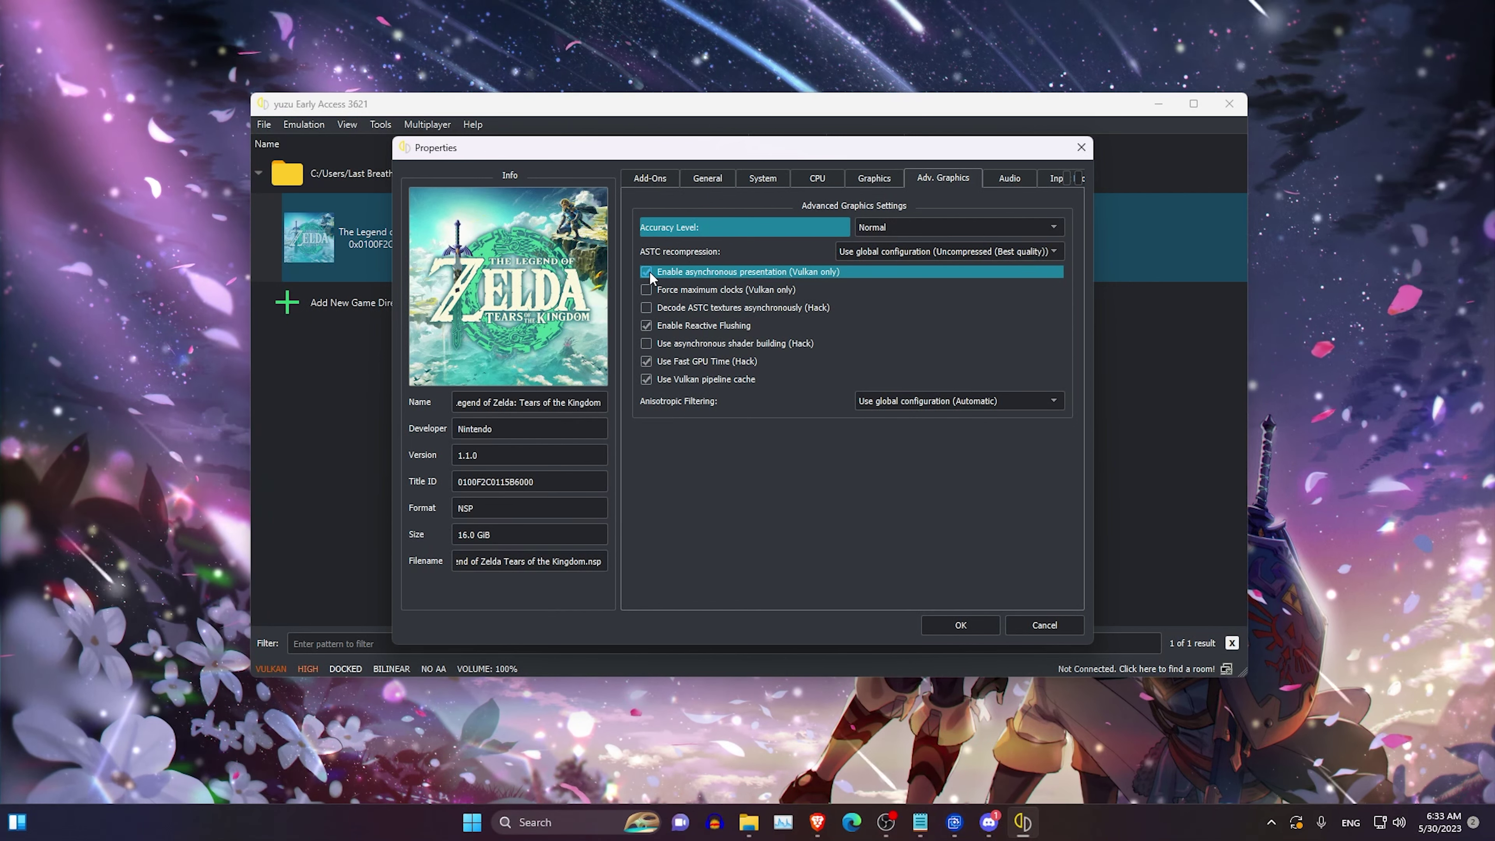
{"action": "left_click", "coordinate": [647, 272]}
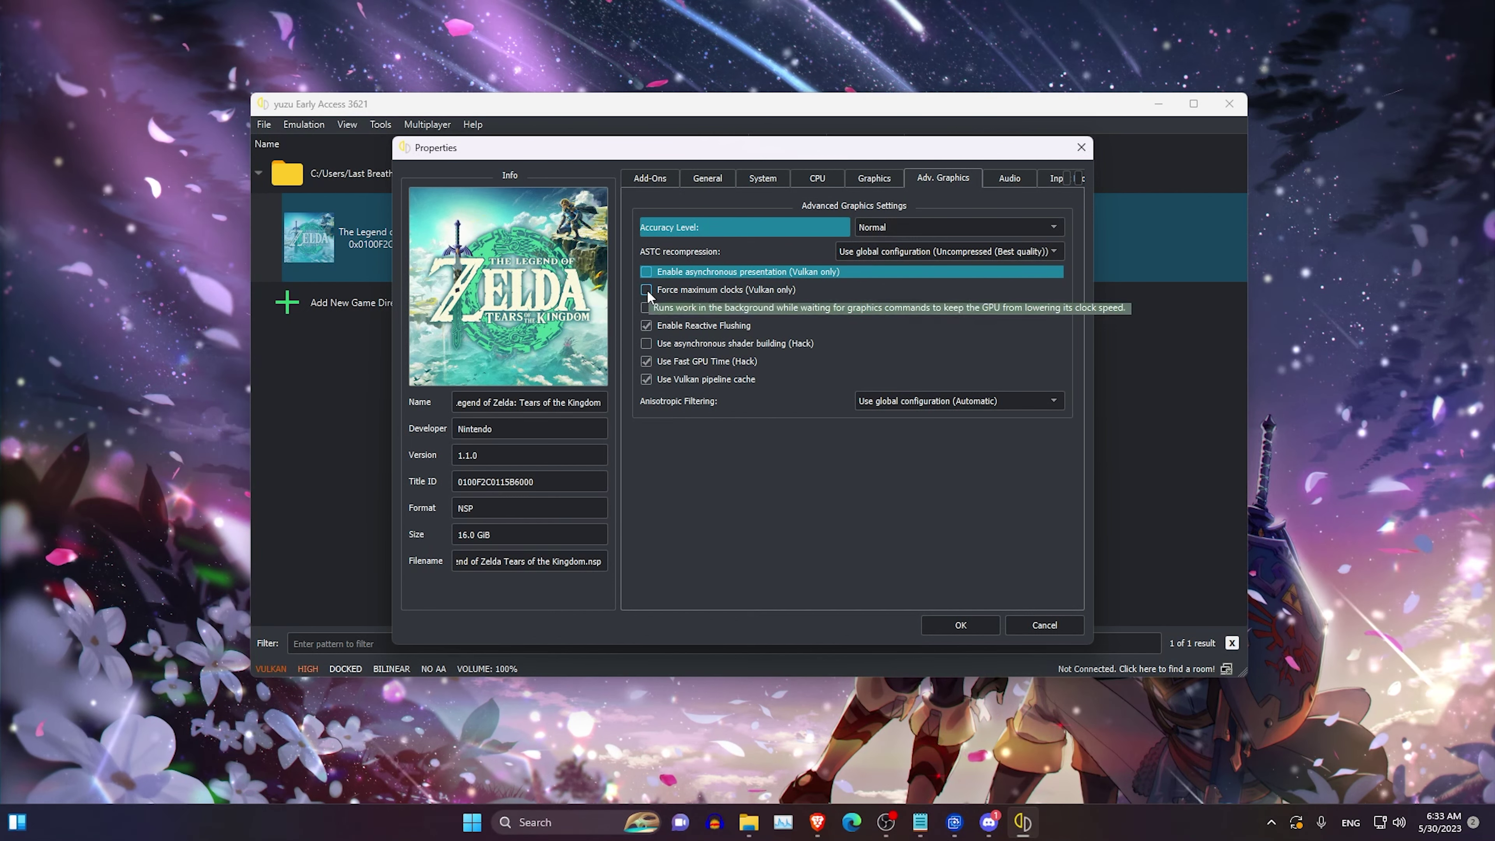
{"action": "left_click", "coordinate": [647, 289]}
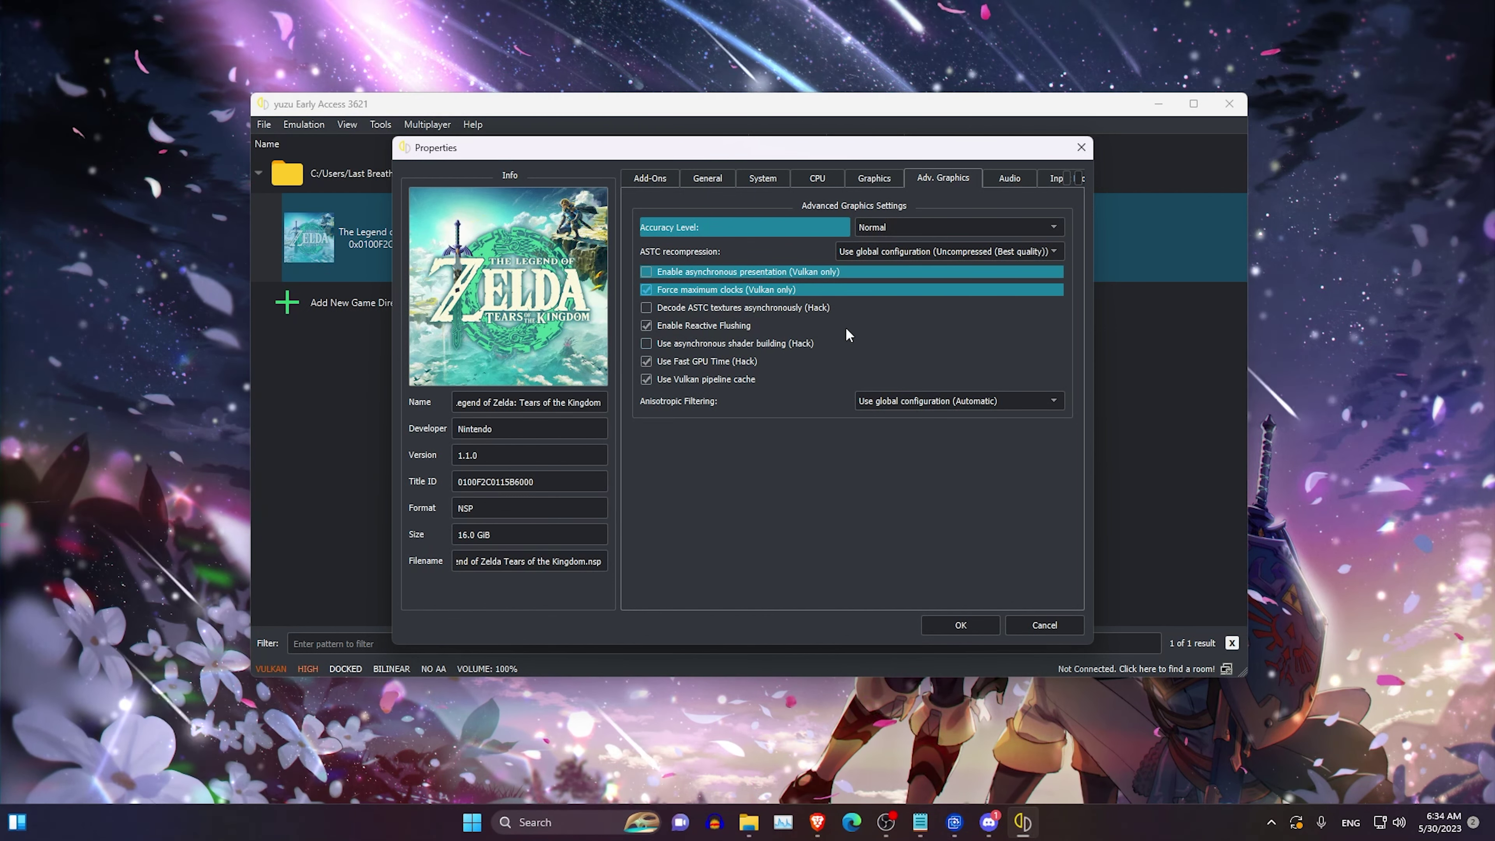
Enable Use asynchronous shader building (Hack) and disable Use Fast GPU Time (Hack).
{"action": "mouse_move", "coordinate": [792, 341]}
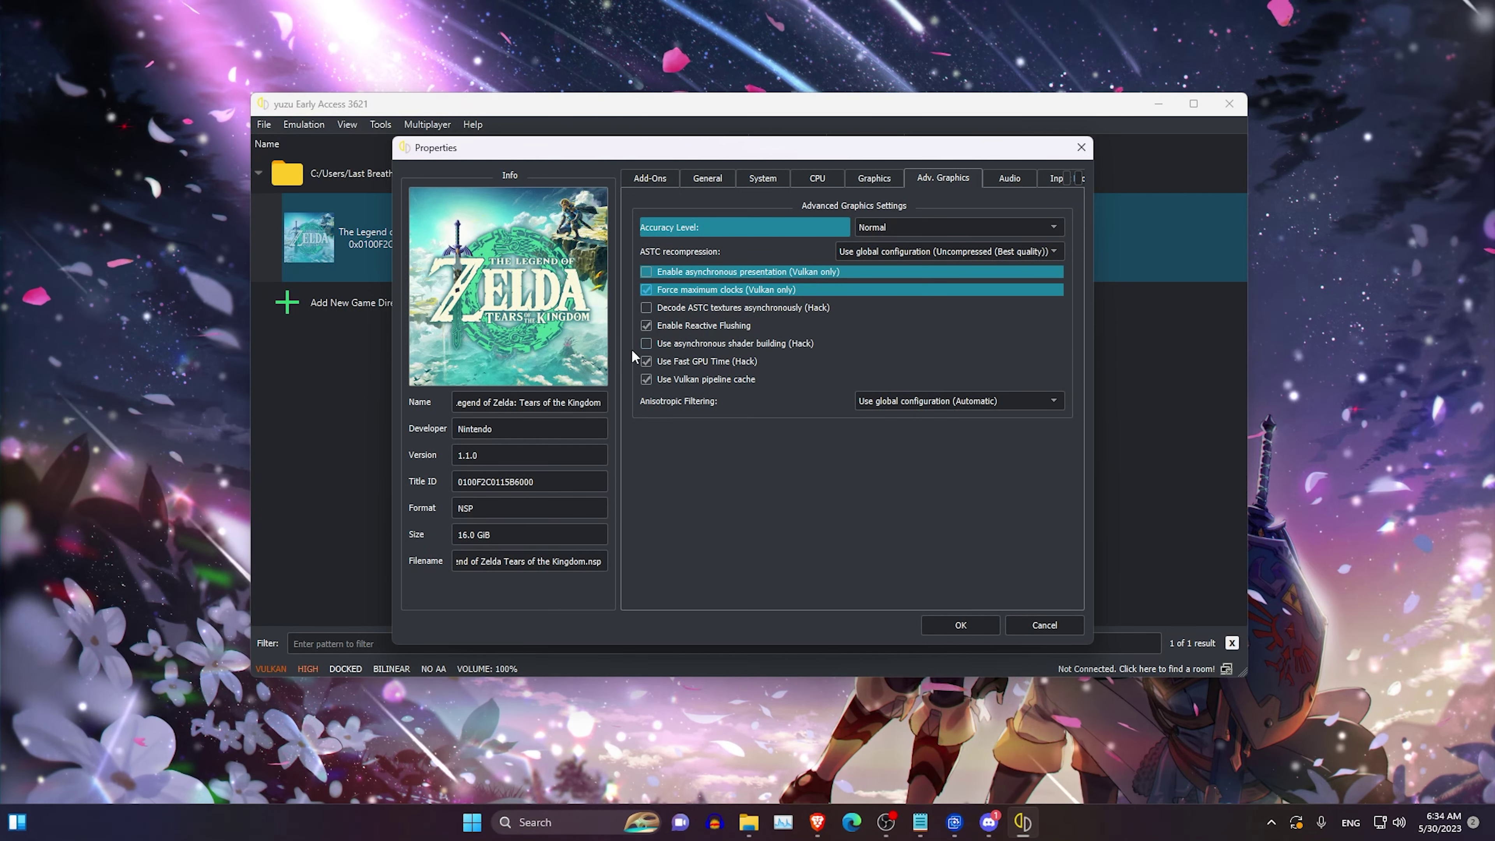
{"action": "left_click", "coordinate": [646, 343]}
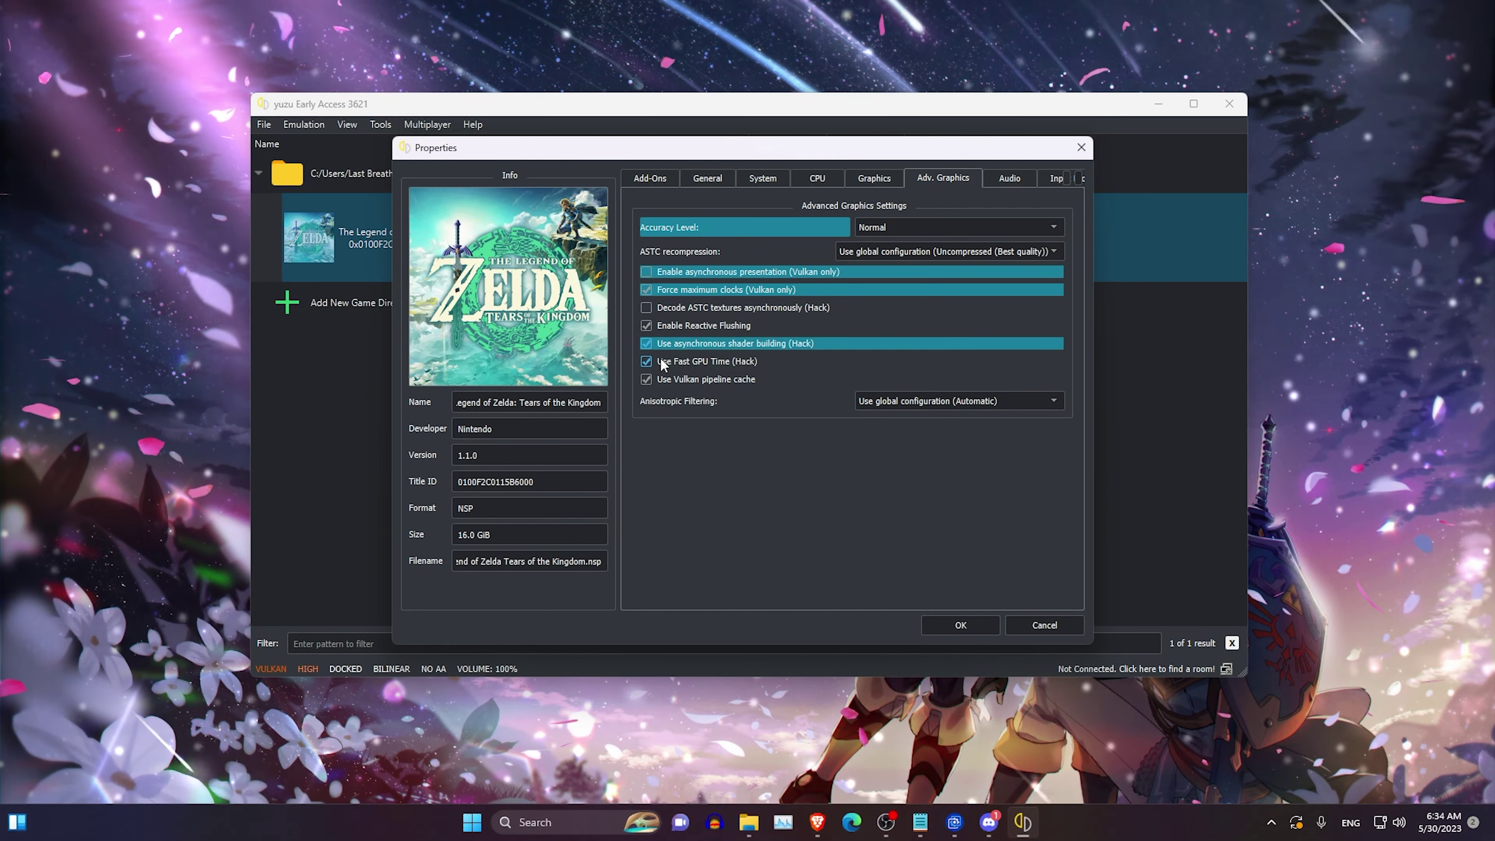
{"action": "mouse_move", "coordinate": [660, 357]}
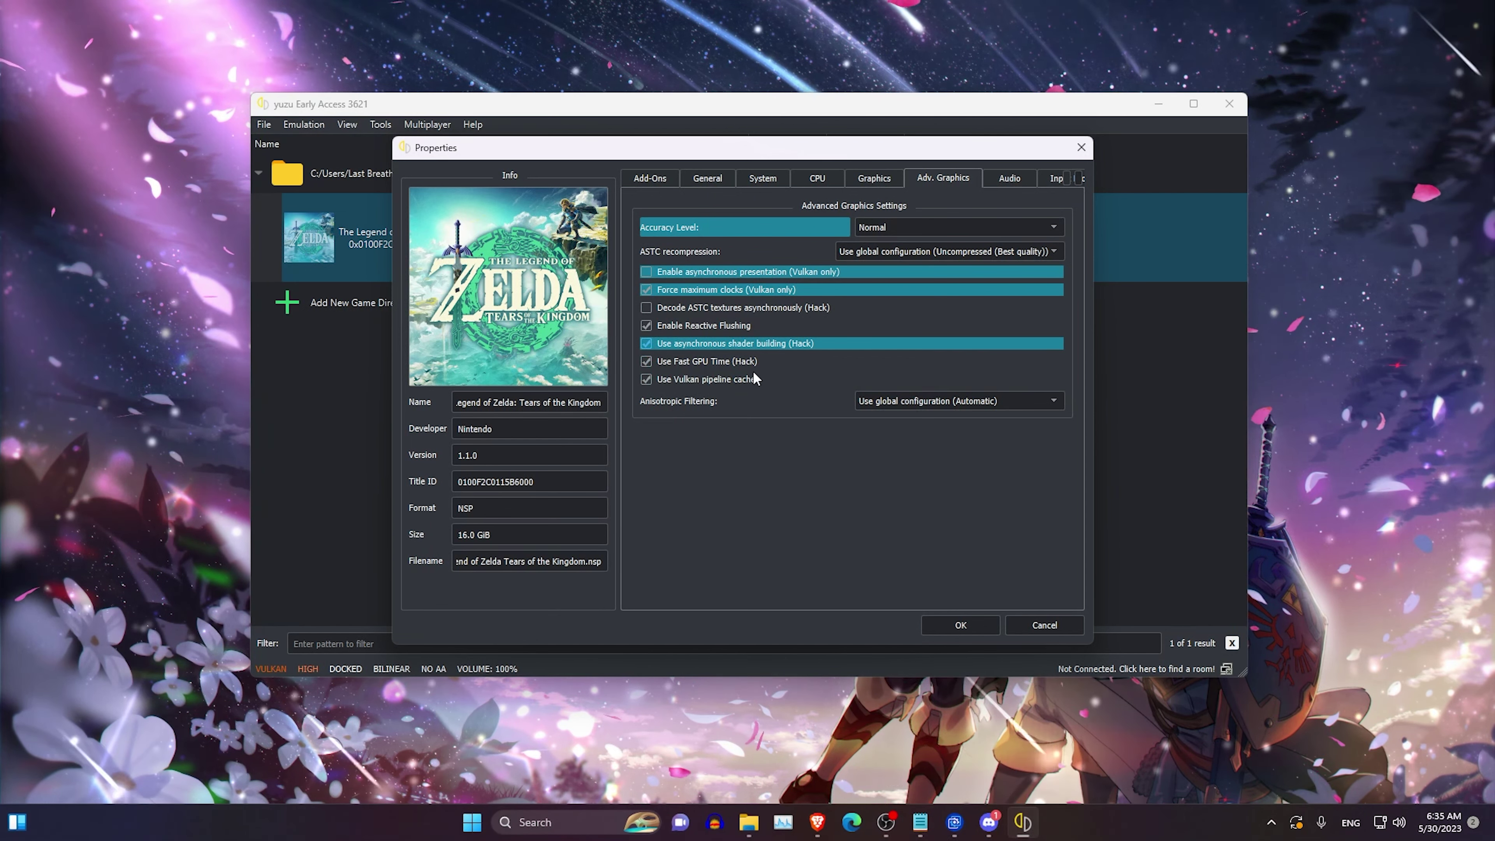
{"action": "left_click", "coordinate": [646, 361]}
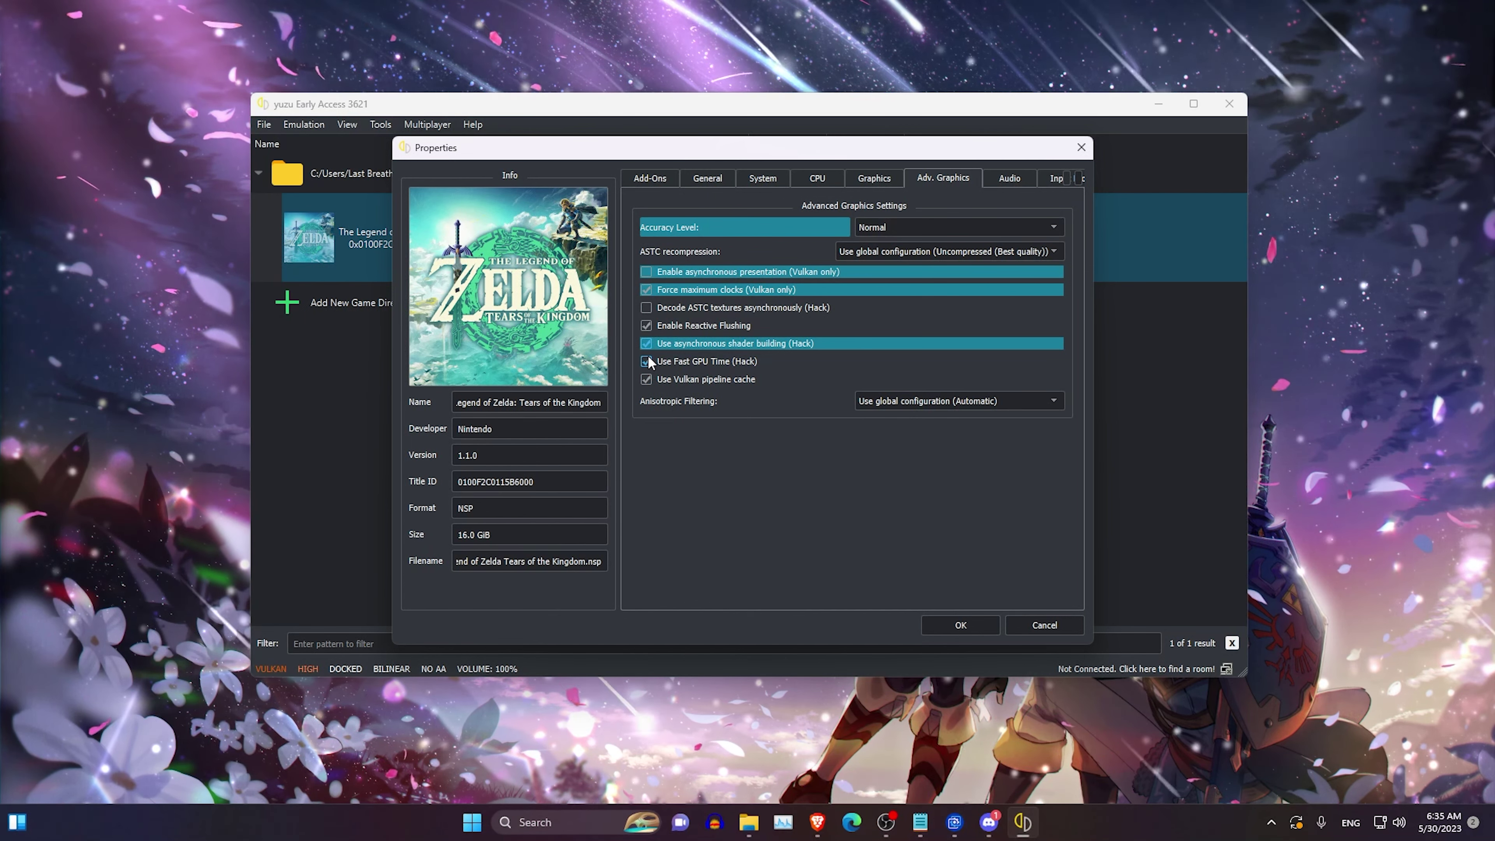